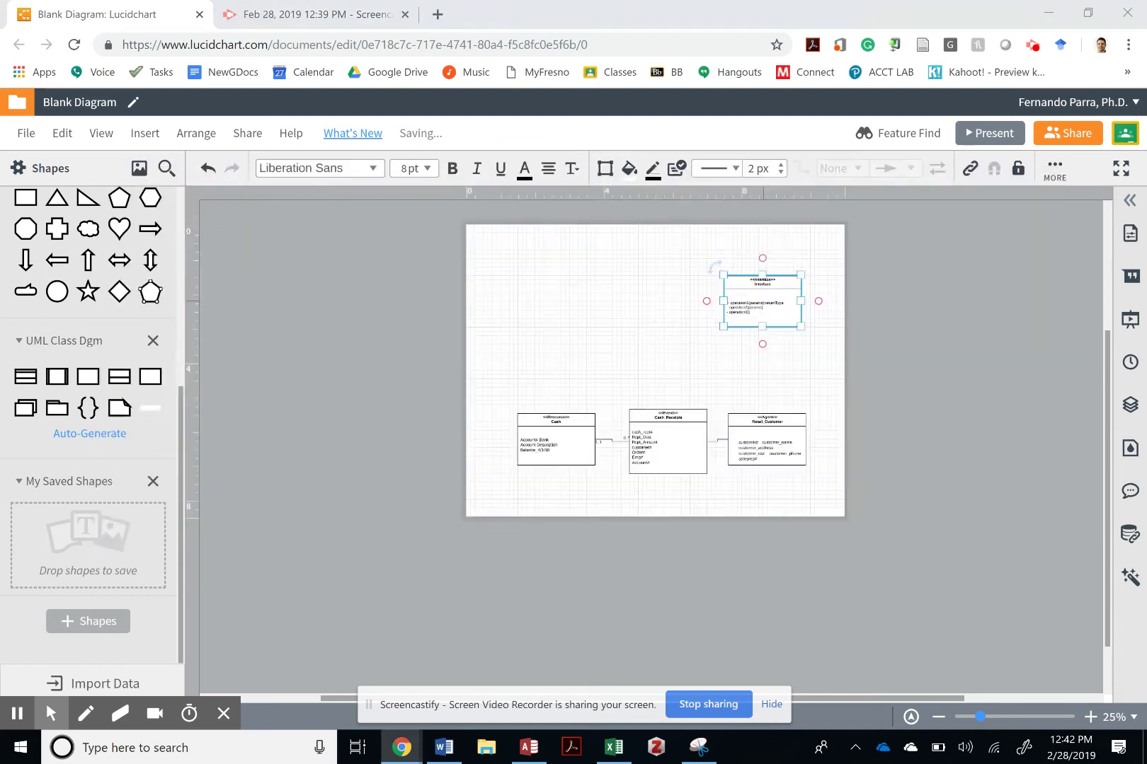
# Step: Switch to the Excel workbook and copy the header row of the Employees sheet, from Emp# through Pay_Amount
pyautogui.hotkey('alt', 'Tab')
pyautogui.press('Tab')
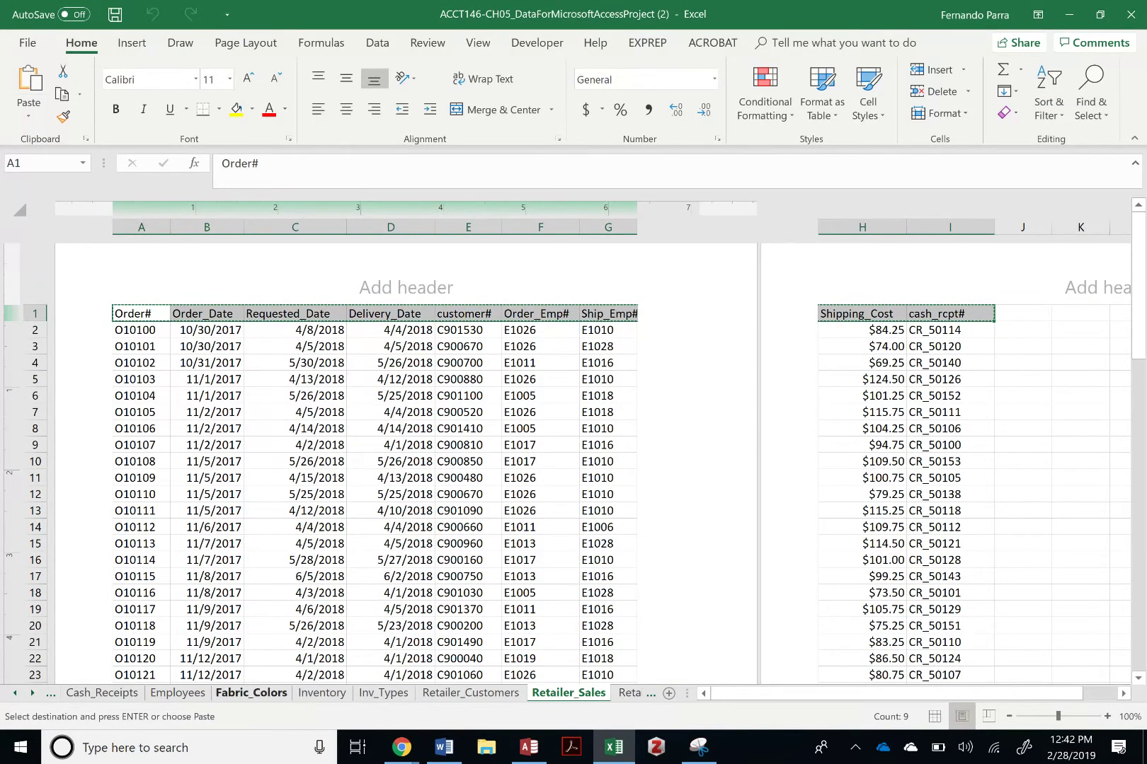
pyautogui.click(177, 692)
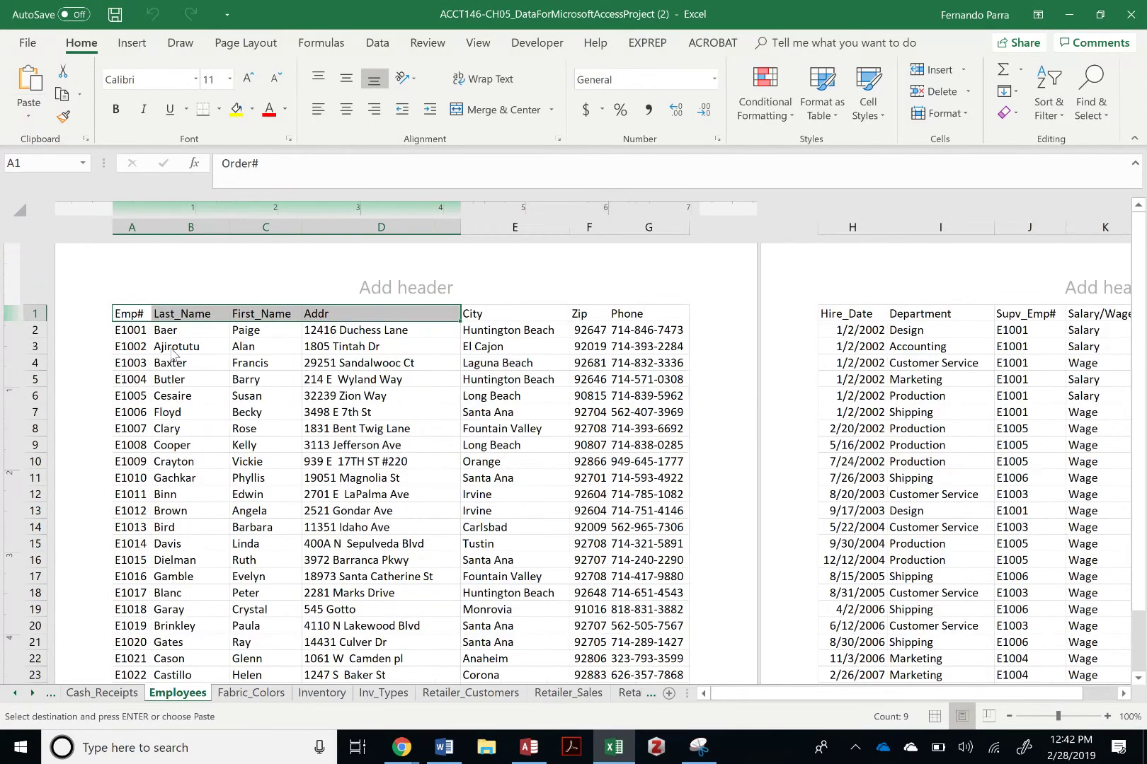
pyautogui.click(145, 330)
pyautogui.press('Up')
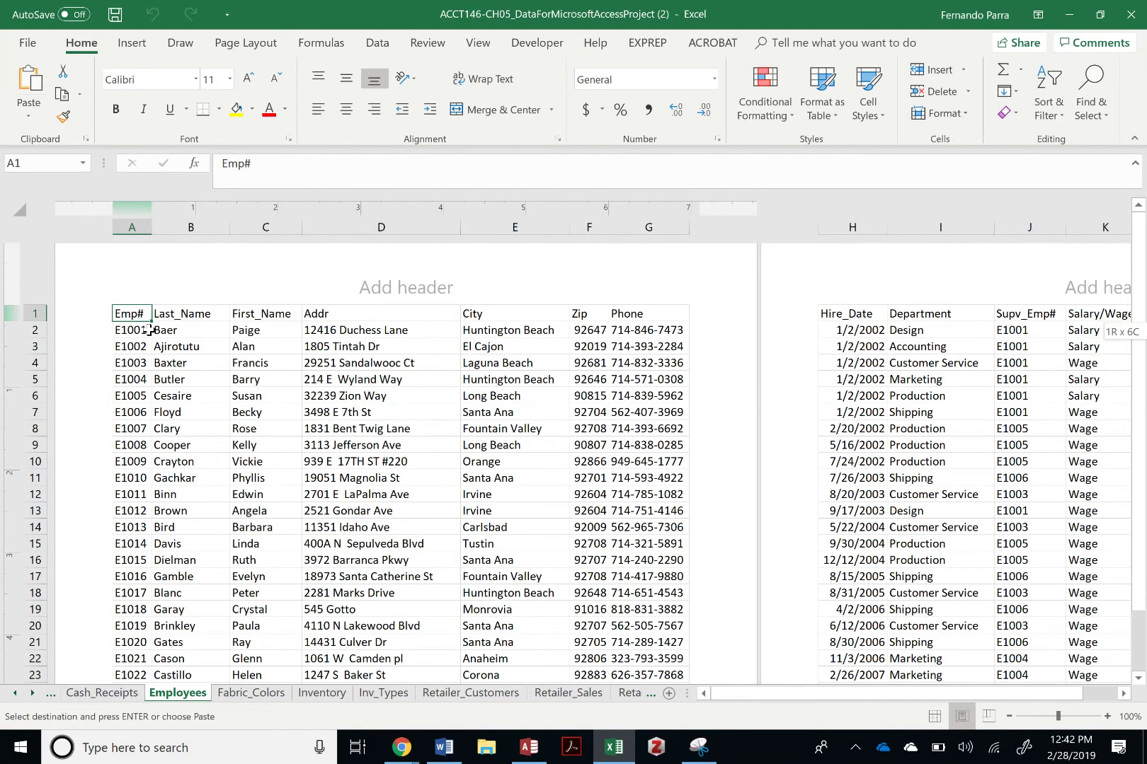
pyautogui.hotkey('ctrl', 'shift', 'Right')
pyautogui.hotkey('ctrl', 'c')
# Step: Return to the Lucidchart diagram and replace the Interface shape's operations with the copied Employees column headers
pyautogui.hotkey('alt', 'Tab')
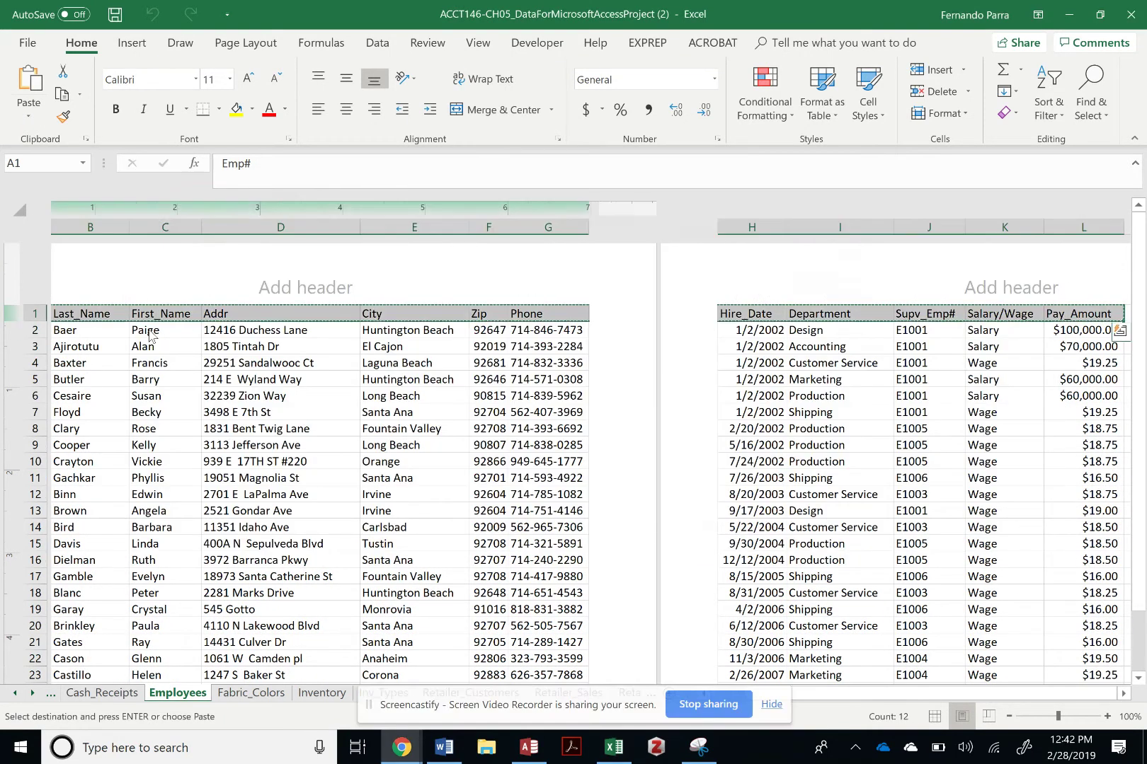
pyautogui.hotkey('alt', 'Tab')
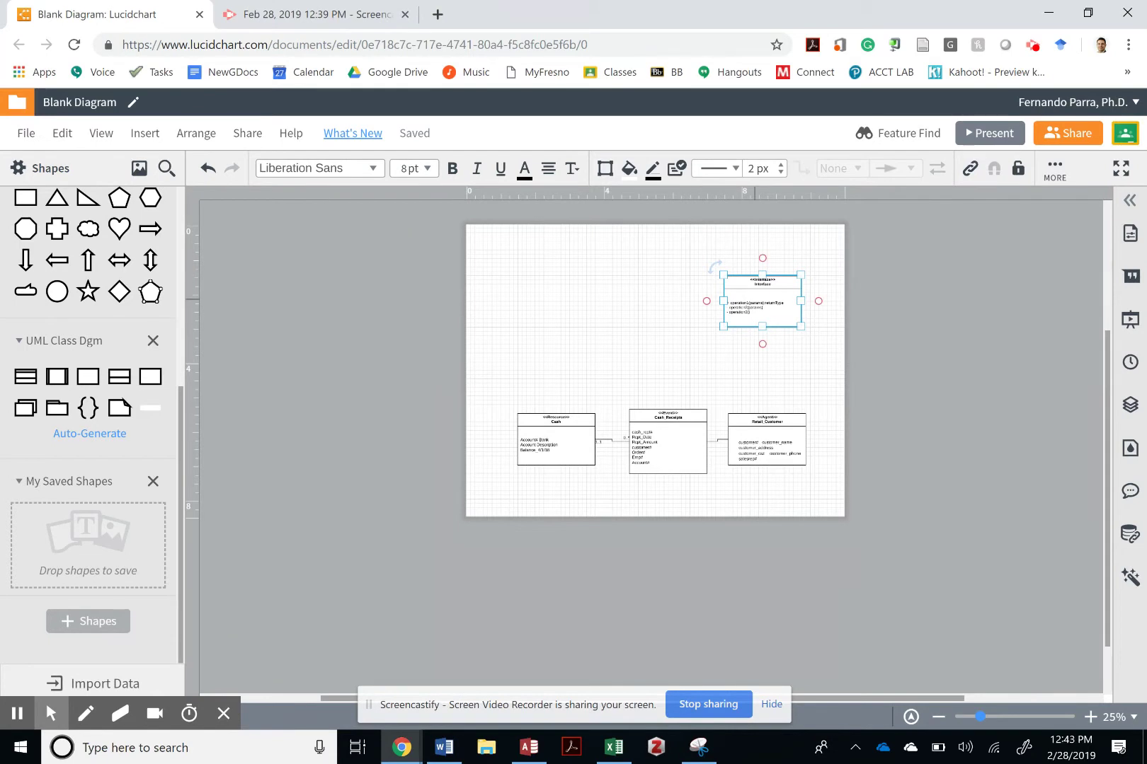
pyautogui.doubleClick(755, 301)
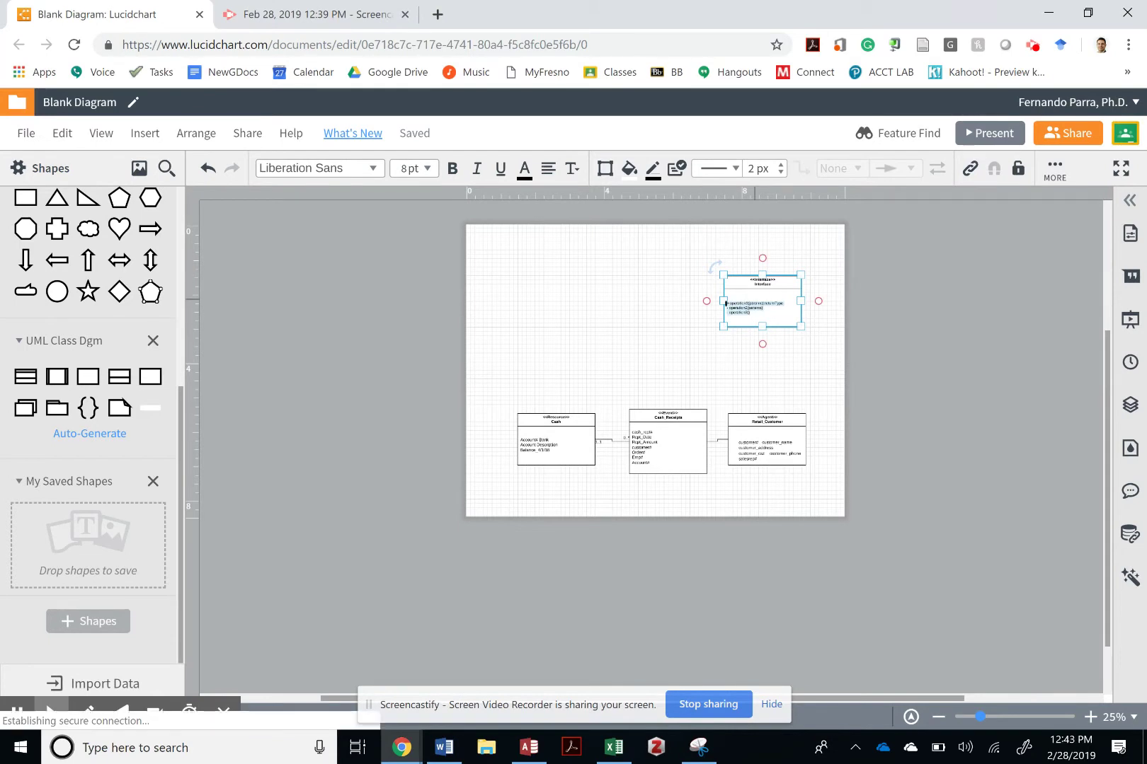
pyautogui.hotkey('ctrl', 'v')
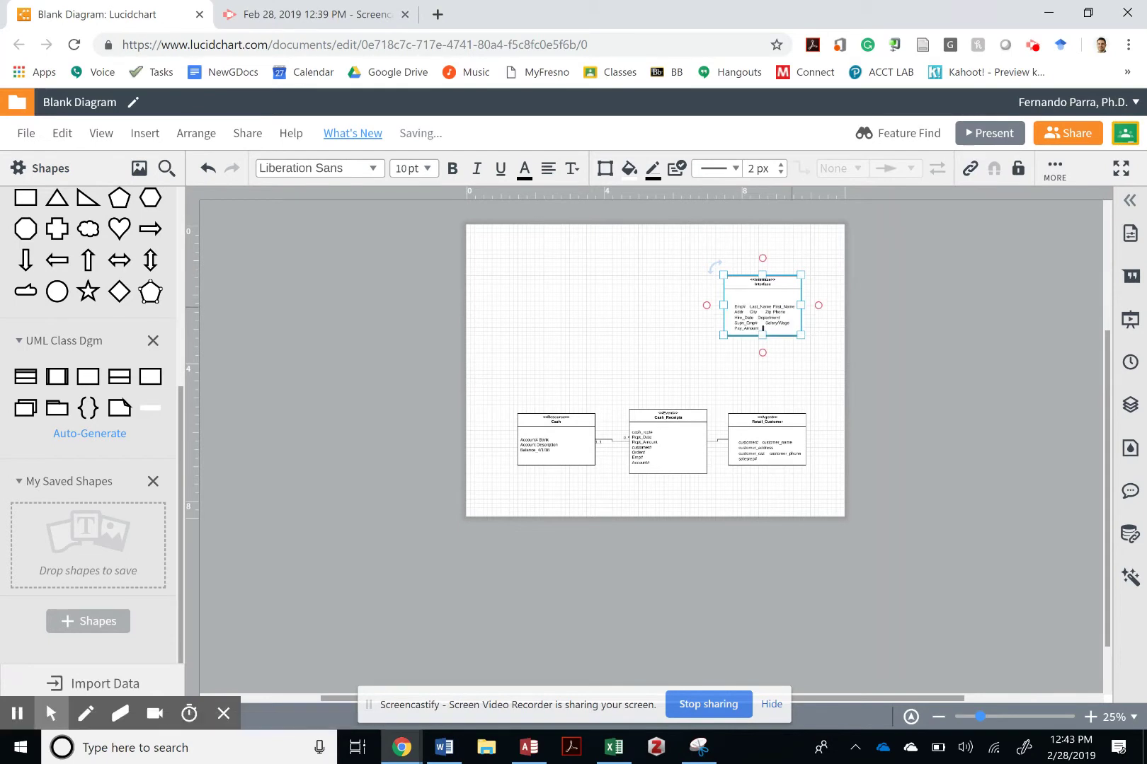
pyautogui.hotkey('ctrl', 'a')
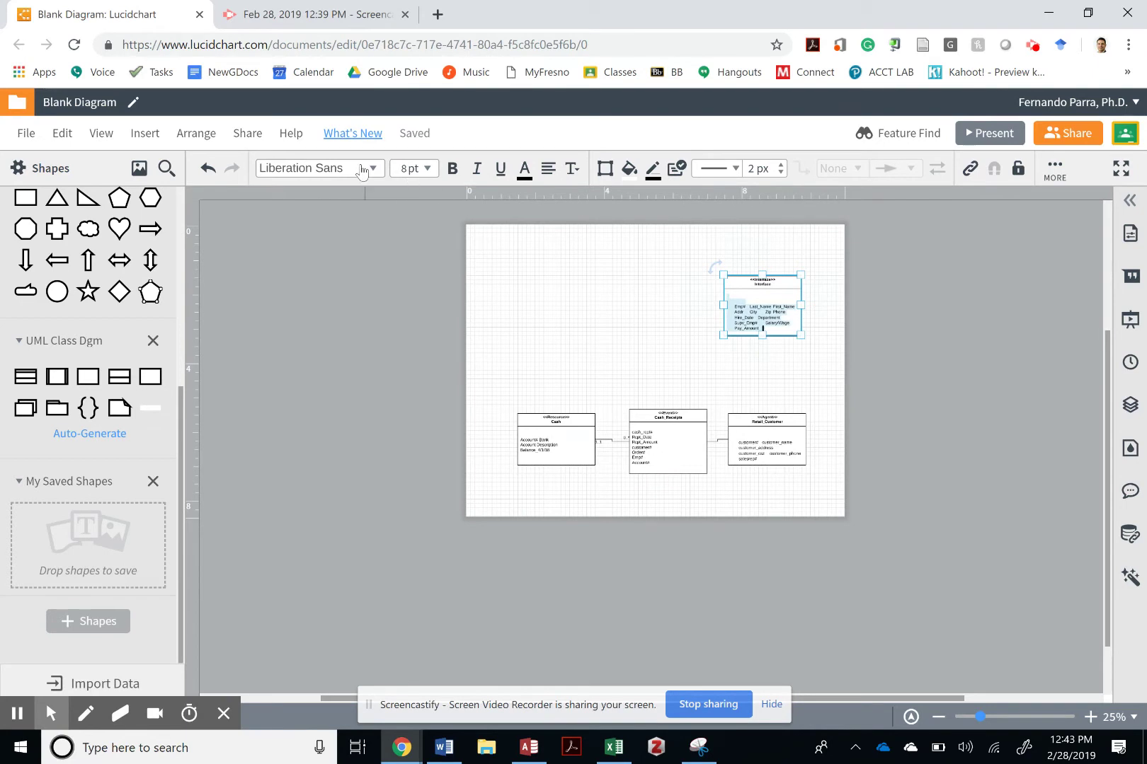
pyautogui.click(359, 170)
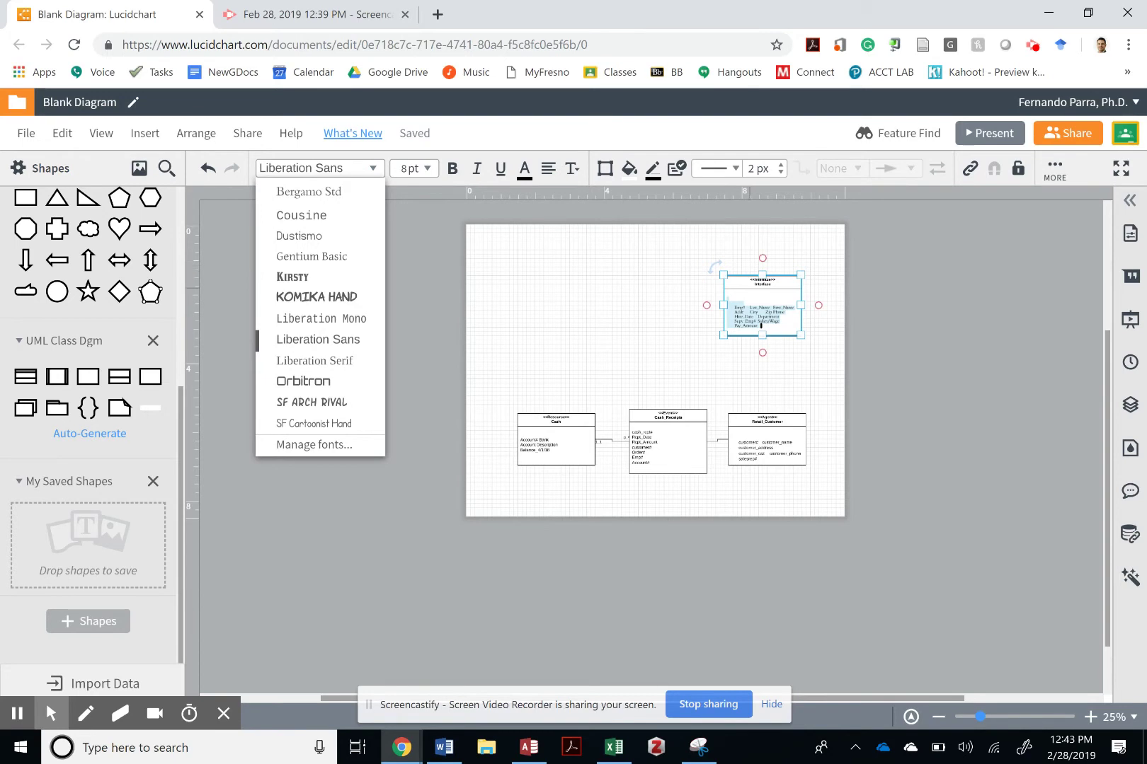
pyautogui.click(317, 340)
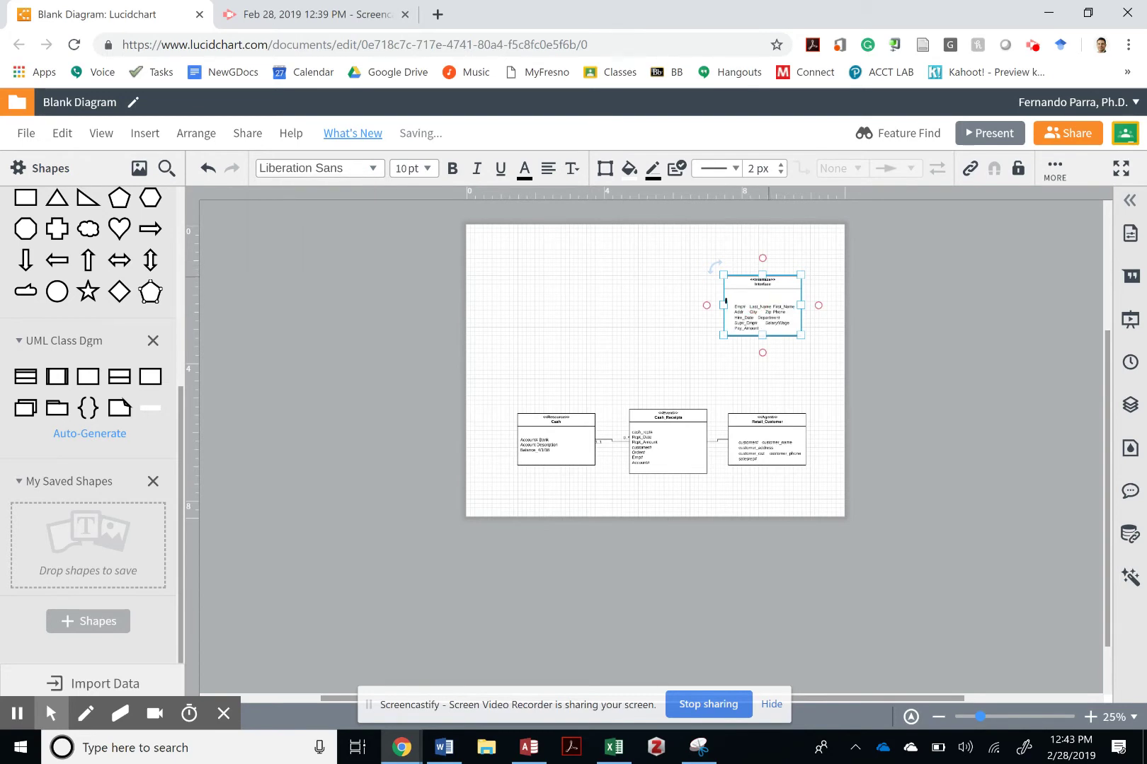
pyautogui.hotkey('ctrl', 'z')
# Step: Rename the Interface class holding the employee attributes to Employees
pyautogui.click(1010, 717)
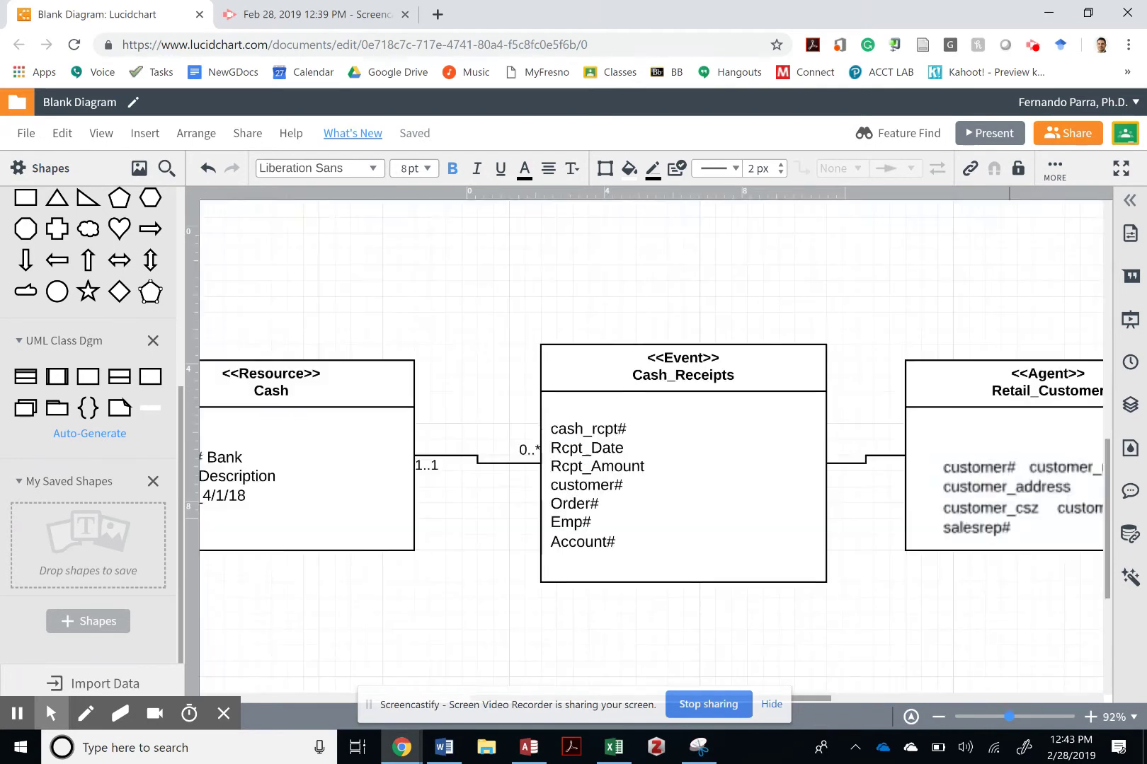
pyautogui.scroll(14, 650, 447)
pyautogui.hscroll(3, 650, 447)
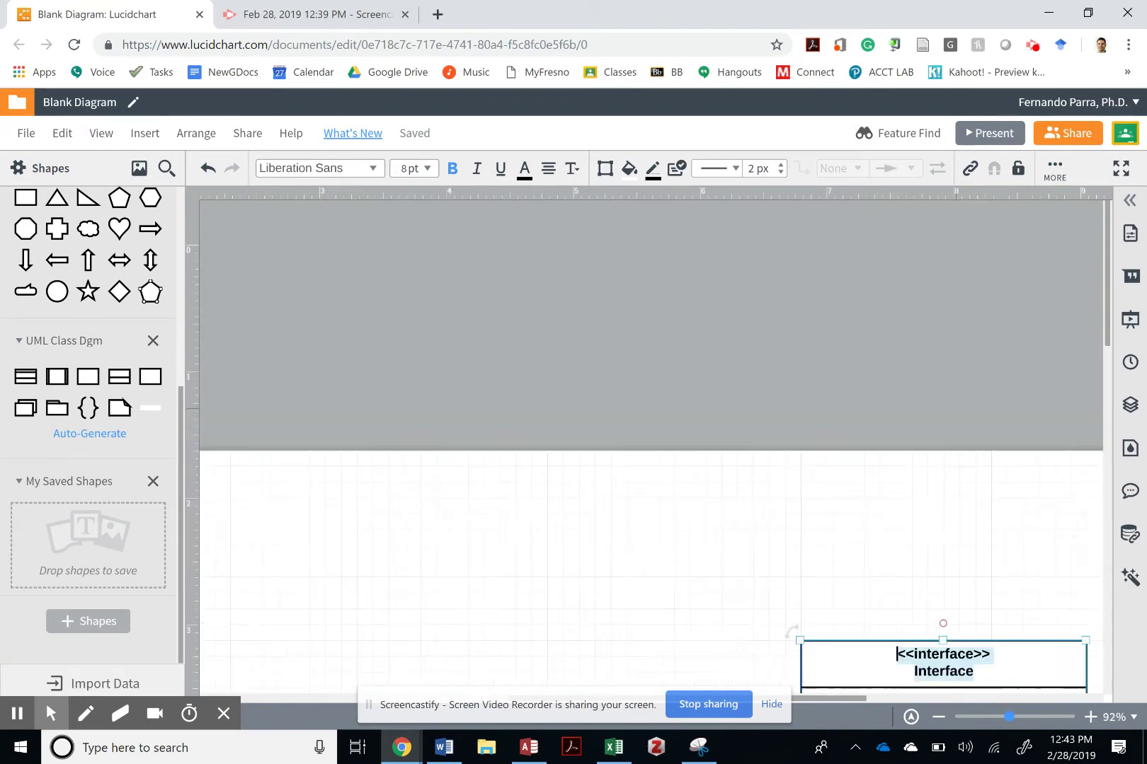
pyautogui.scroll(-3, 651, 447)
pyautogui.scroll(-1, 922, 390)
pyautogui.click(842, 436)
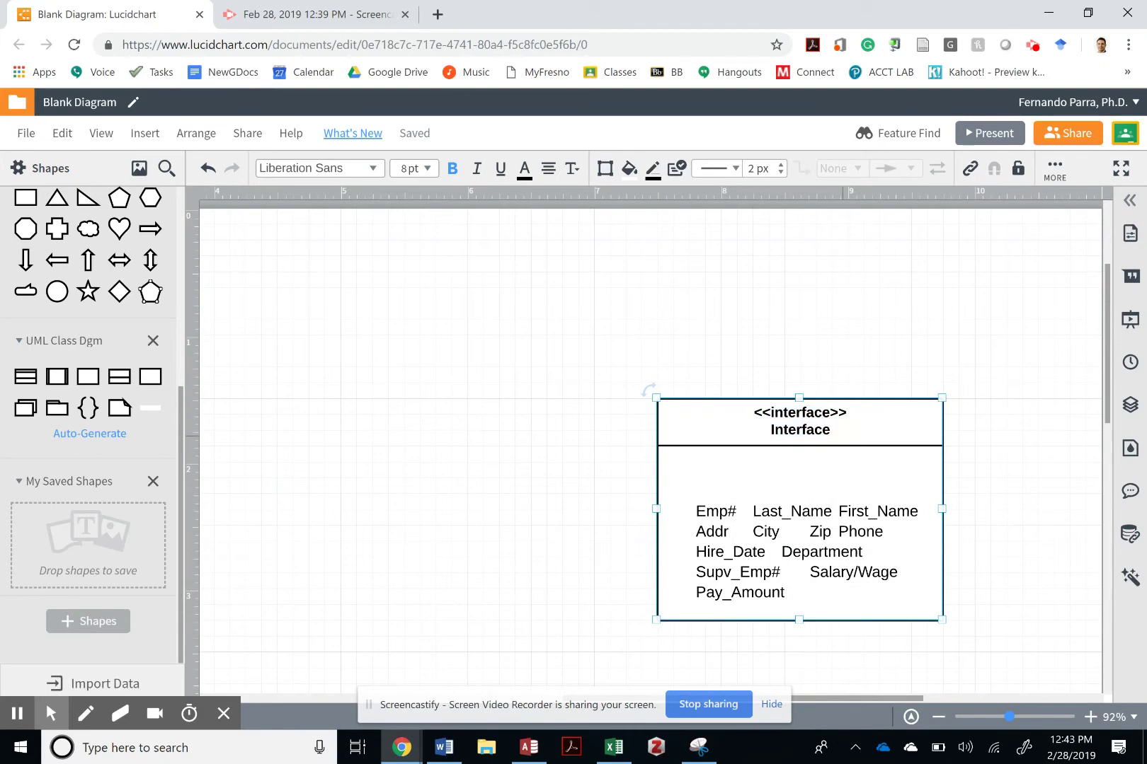
pyautogui.hotkey('shift', 'Left')
pyautogui.hotkey('shift', 'Left')
pyautogui.hotkey('shift', 'Left')
pyautogui.hotkey('shift', 'Left')
pyautogui.write('Employees')
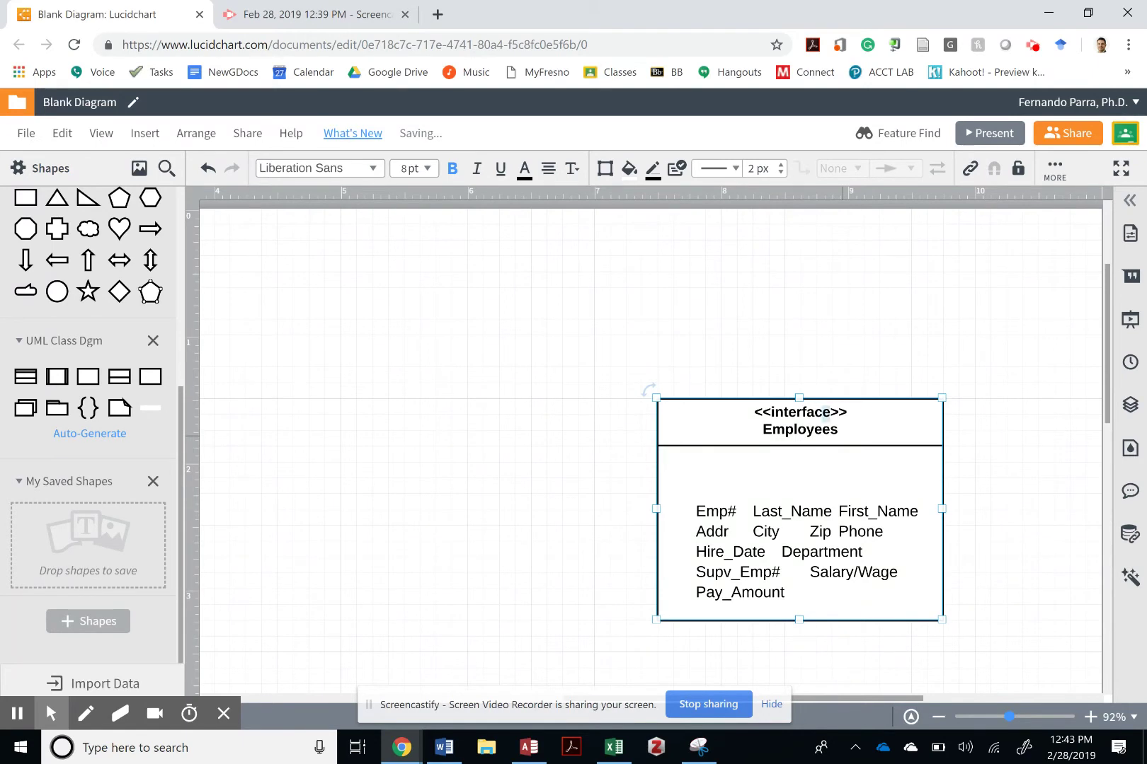
# Step: Change the Employees class's stereotype from interface to InternalAgent
pyautogui.moveTo(826, 413); pyautogui.dragTo(803, 413)
pyautogui.write('InternalAgent')
pyautogui.hotkey('alt', 'Tab')
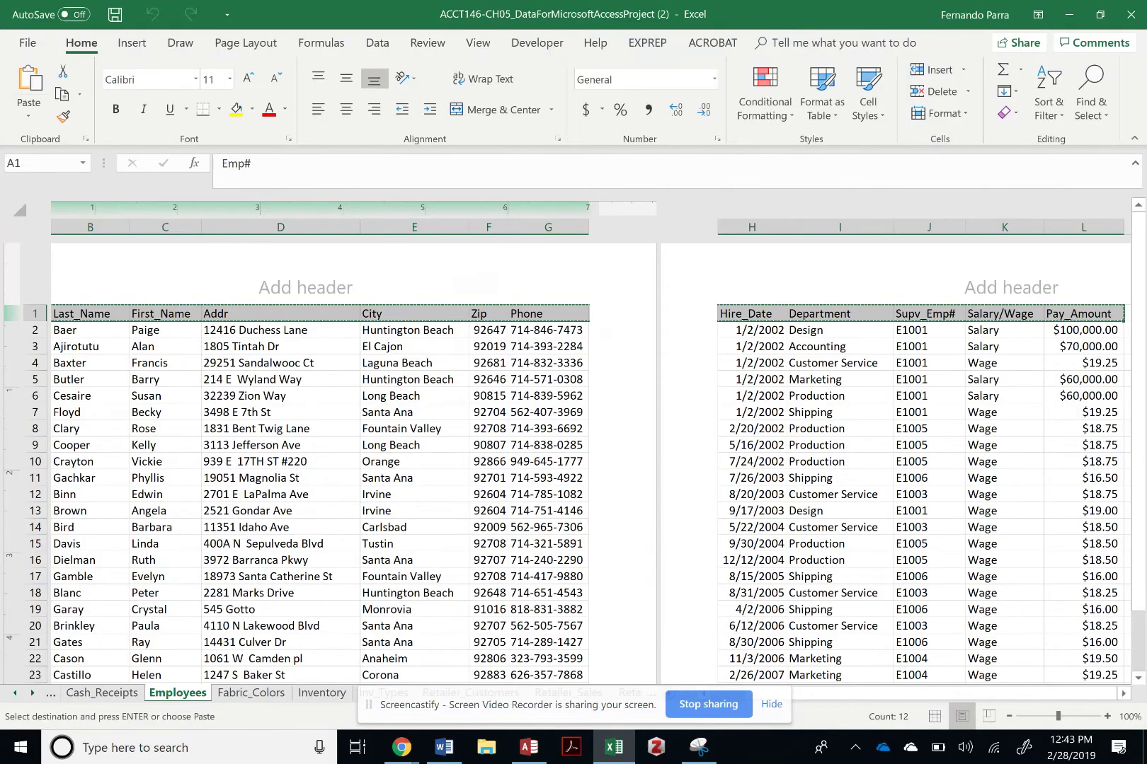
pyautogui.hotkey('alt', 'Tab')
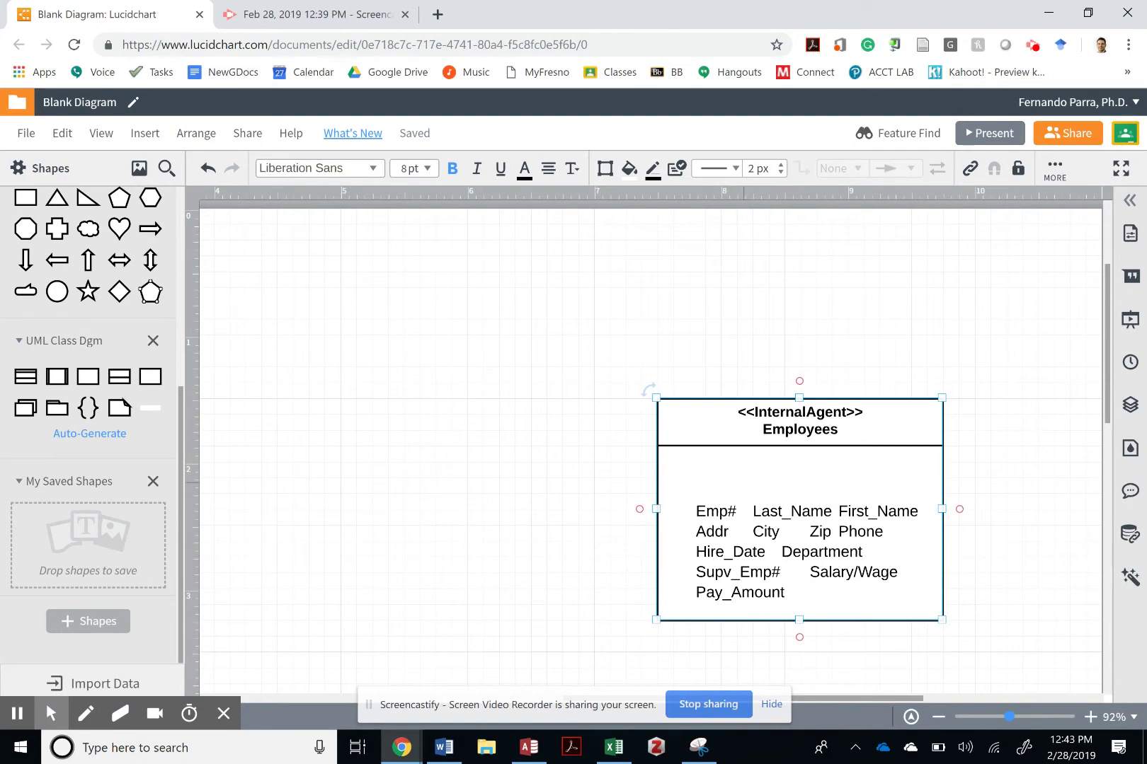
# Step: Remove the blank line above the attribute list in the Employees class
pyautogui.doubleClick(743, 483)
pyautogui.click(749, 495)
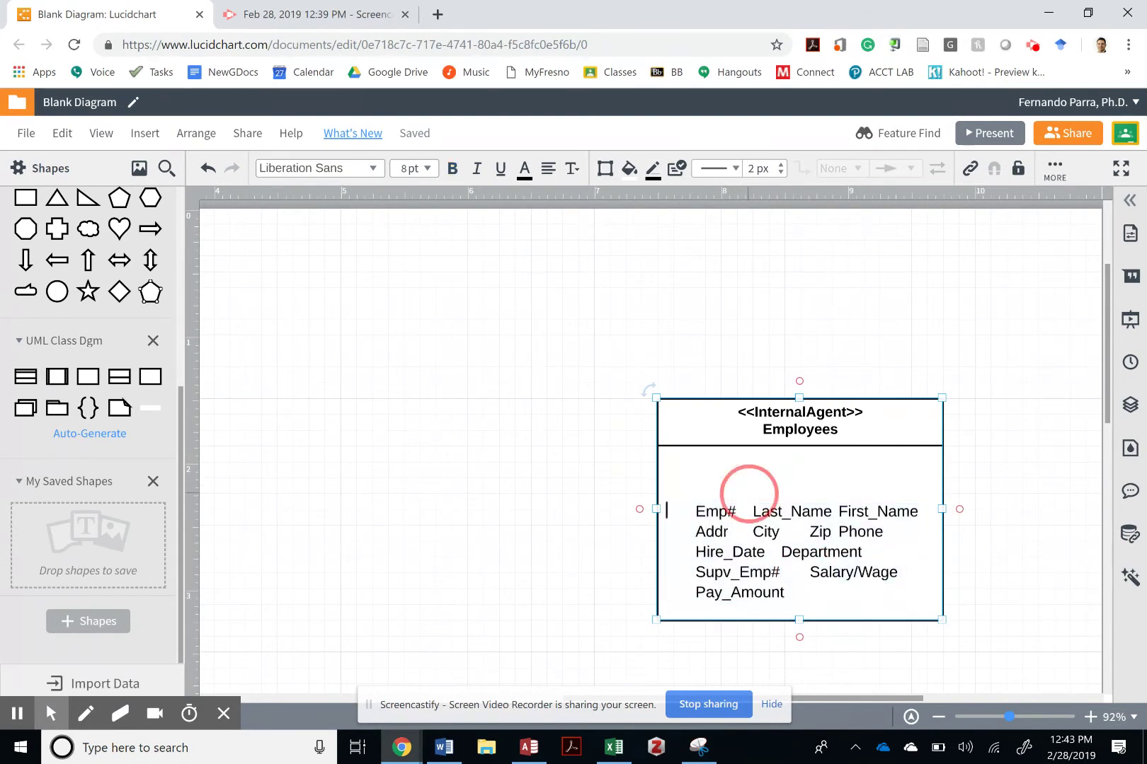
pyautogui.press('BackSpace')
pyautogui.press('BackSpace')
pyautogui.press('BackSpace')
pyautogui.press('BackSpace')
pyautogui.press('BackSpace')
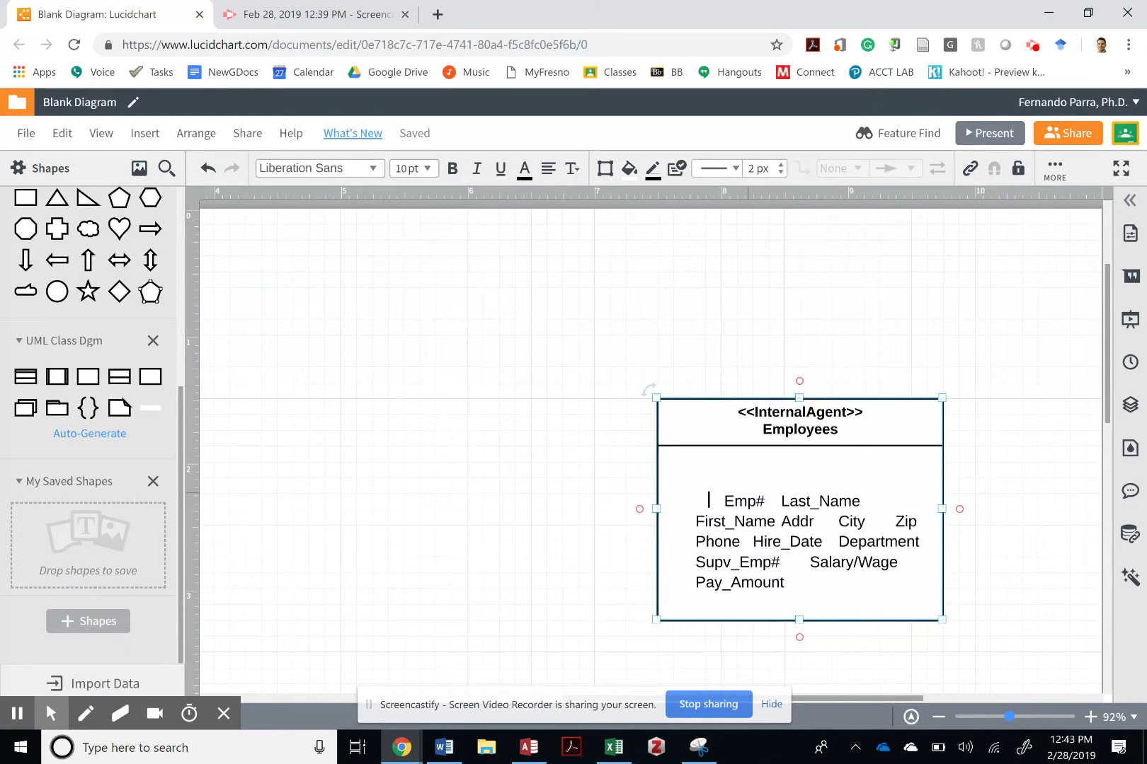
pyautogui.hotkey('shift', 'Up')
pyautogui.press('BackSpace')
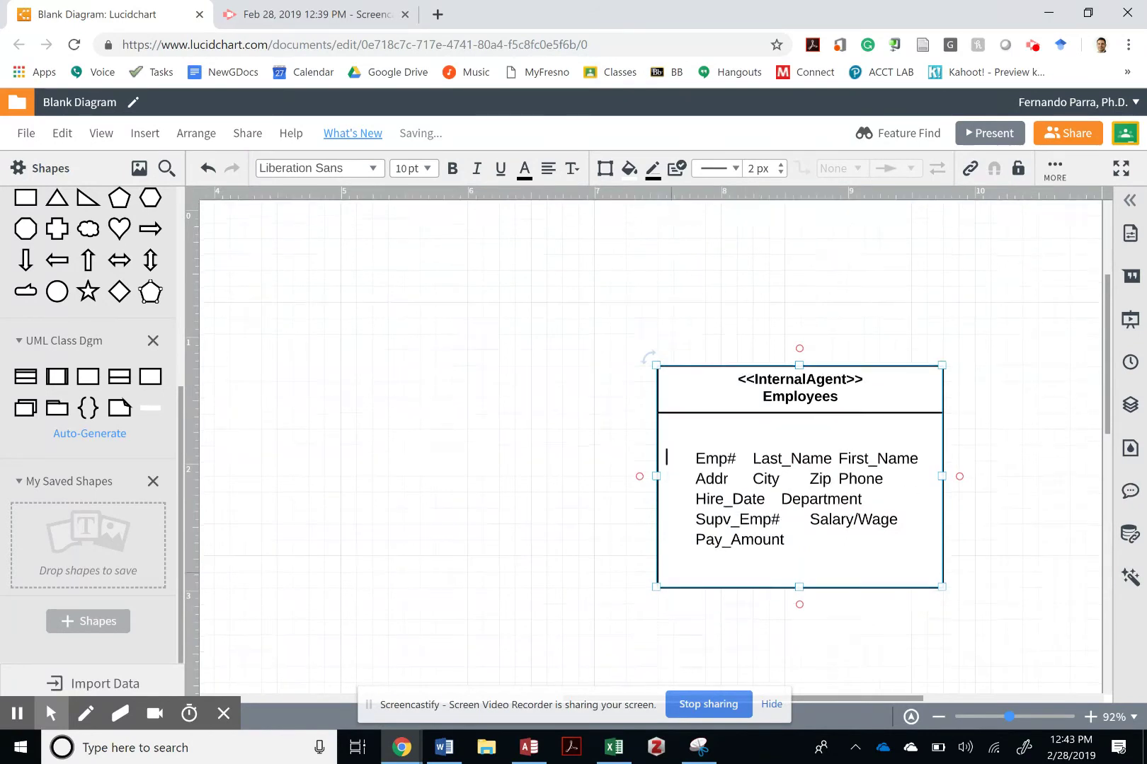
# Step: Switch to the Word reference diagram and examine how the retailer orders/sales entity relates to employees, then return to Excel
pyautogui.scroll(-4, 651, 438)
pyautogui.hotkey('alt', 'Tab')
pyautogui.hotkey('alt', 'Tab')
pyautogui.hotkey('alt', 'Tab')
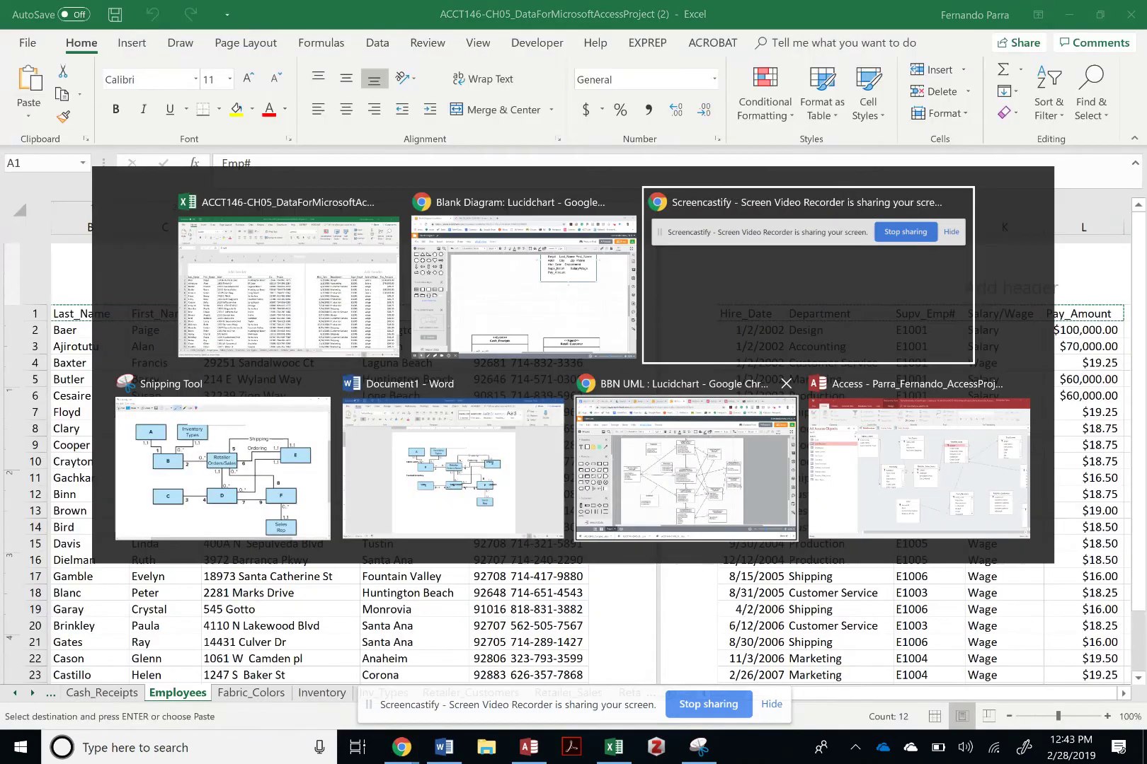
pyautogui.hotkey('alt', 'Tab')
pyautogui.hotkey('alt', 'Tab')
pyautogui.hotkey('alt', 'Tab')
pyautogui.hotkey('alt', 'Tab')
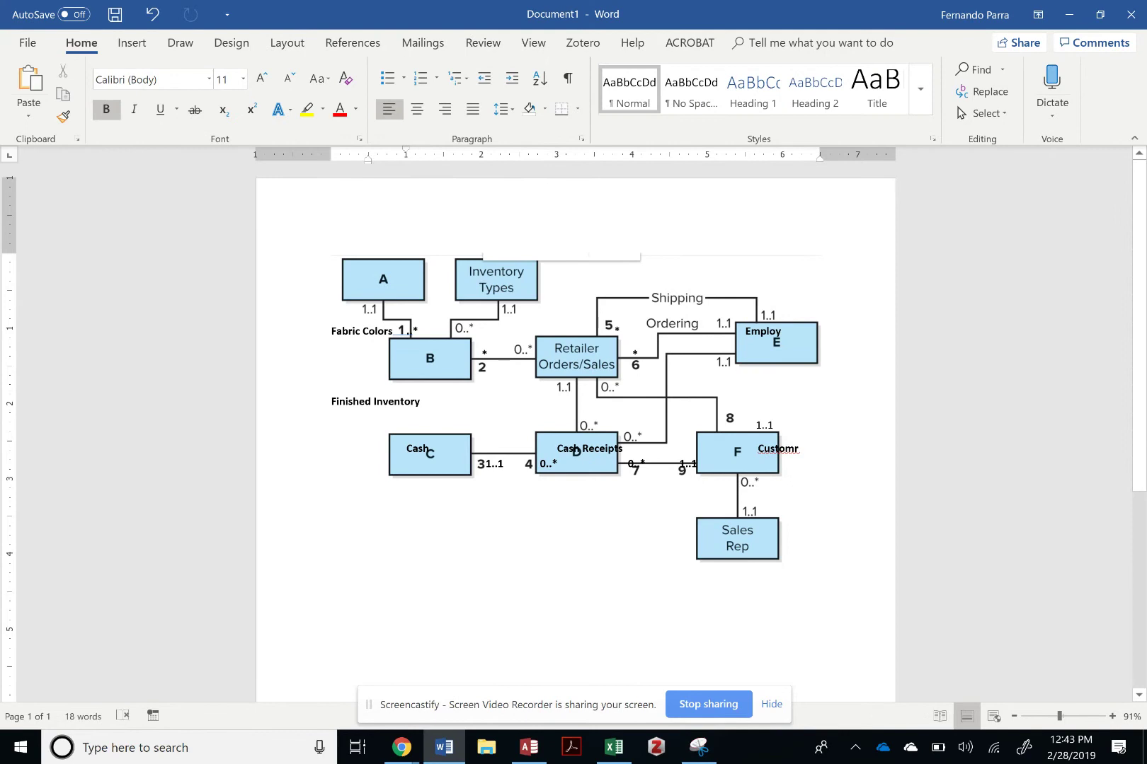
pyautogui.hotkey('alt', 'Tab')
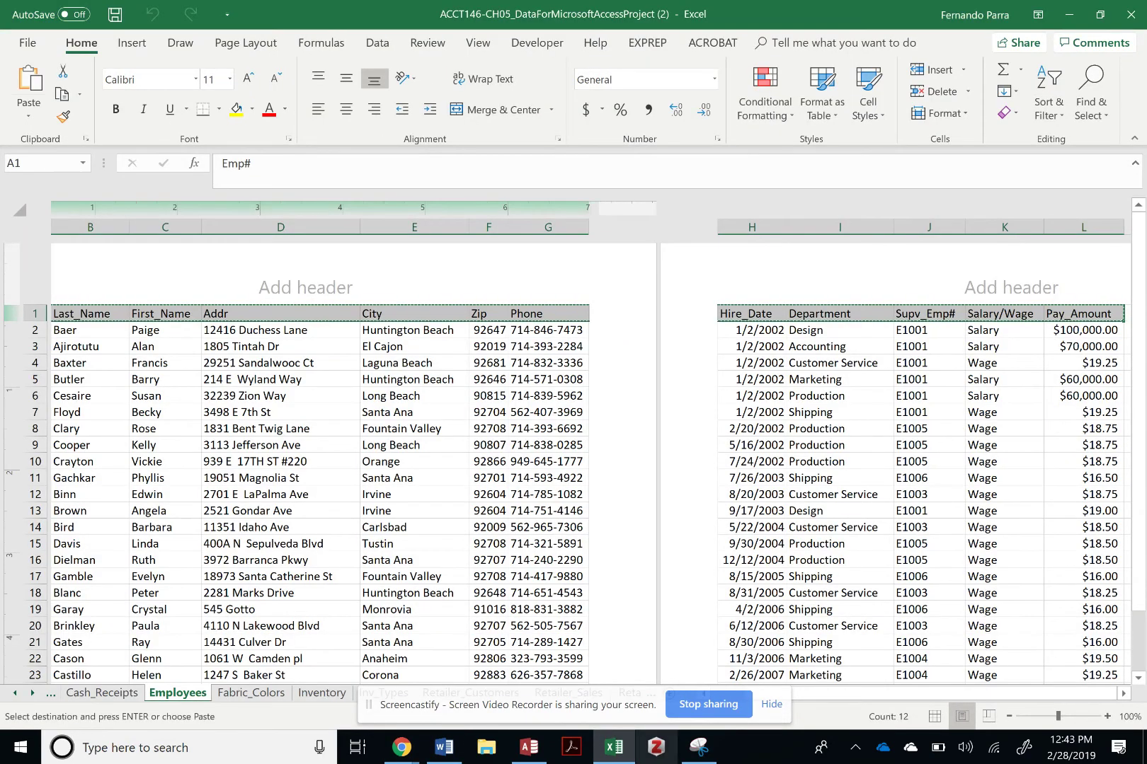
# Step: Copy the header row of the Retailer_Sales sheet, from Order# through cash_rcpt#
pyautogui.hscroll(-2, 587, 460)
pyautogui.hscroll(1, 573, 460)
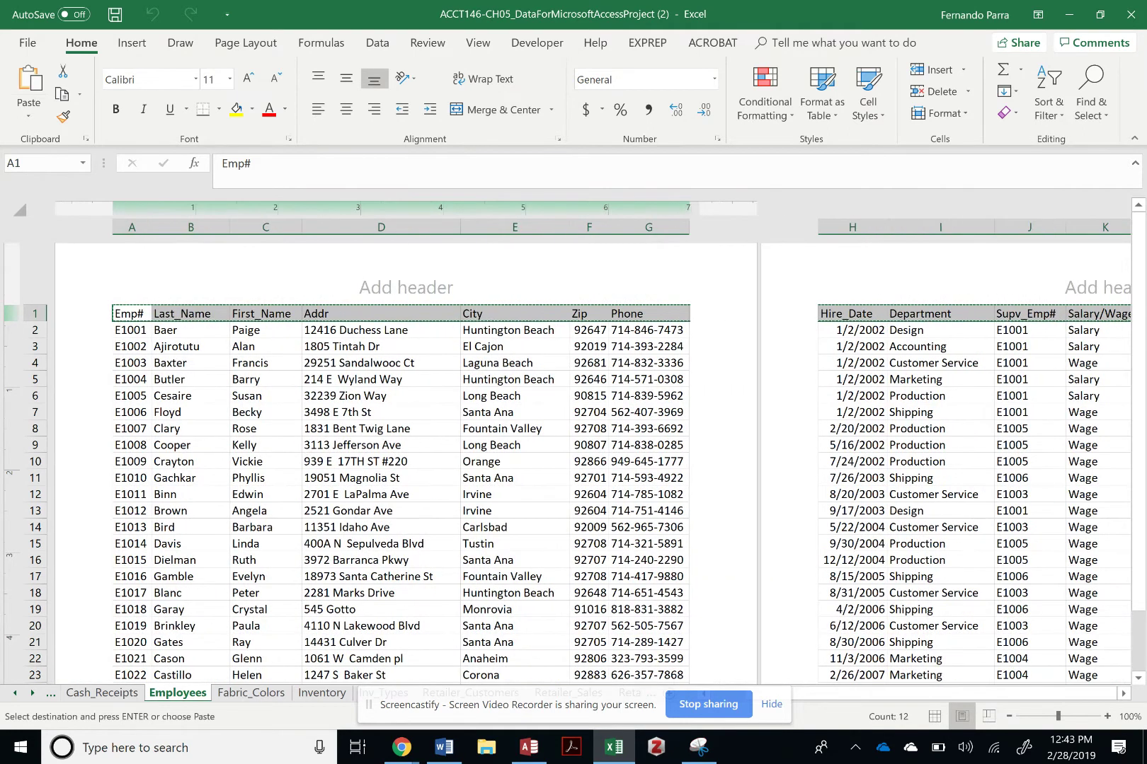
pyautogui.click(771, 704)
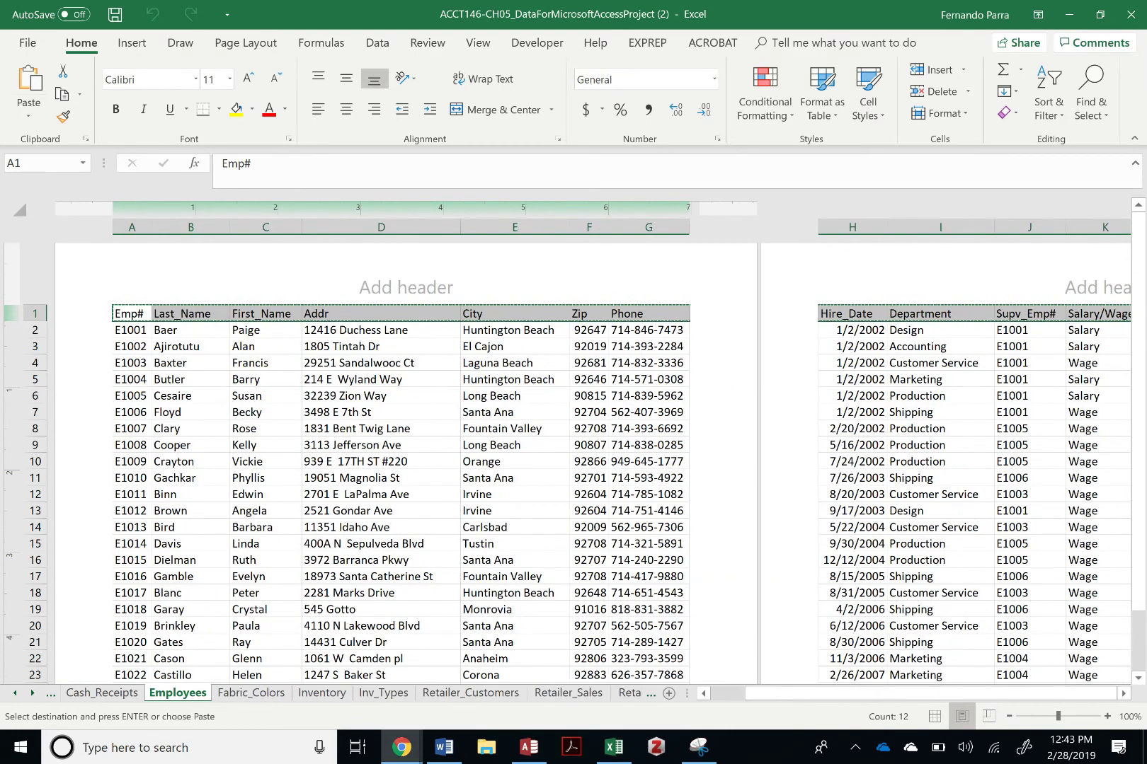
pyautogui.click(251, 693)
pyautogui.click(251, 693)
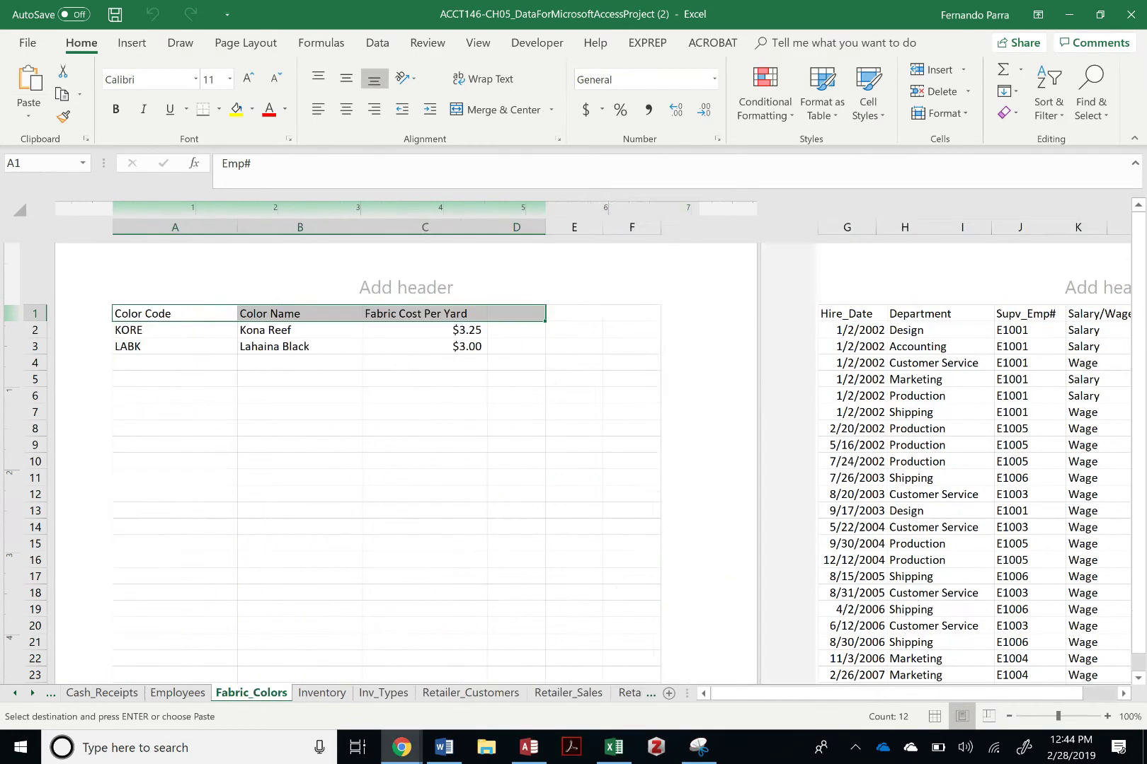
pyautogui.click(569, 693)
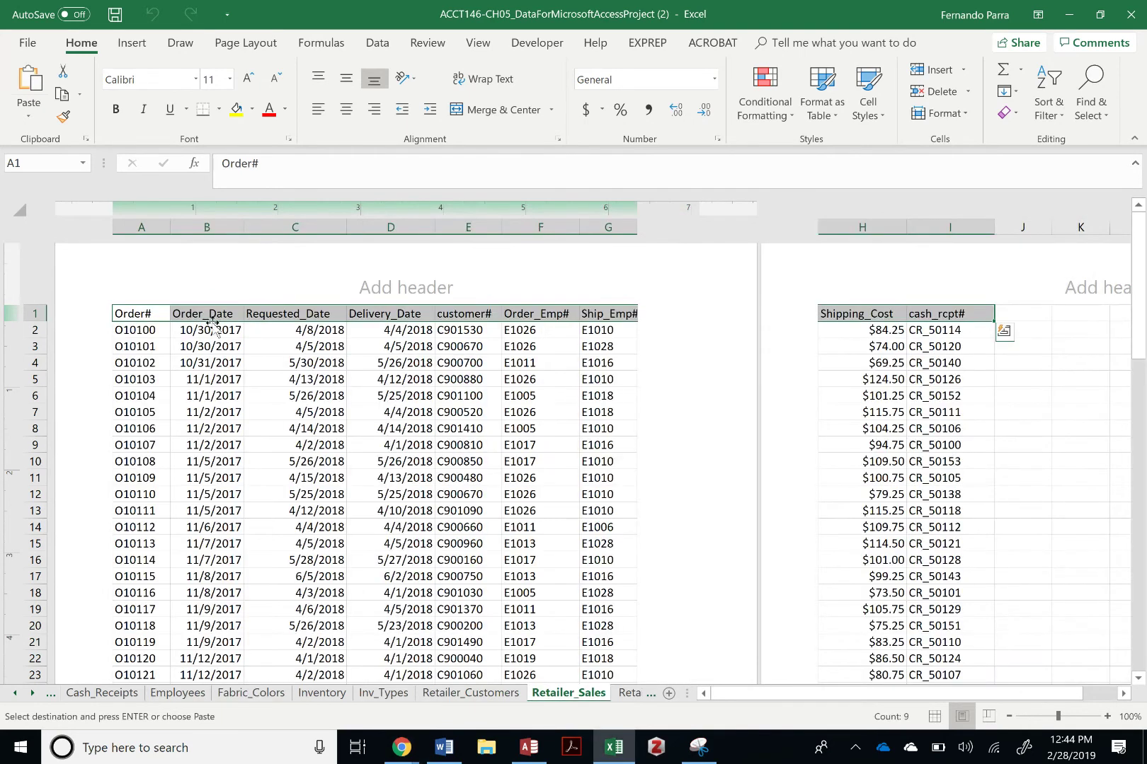
pyautogui.click(147, 313)
pyautogui.write('Order#\tOrder_Date\tRequested_Date\tDelivery_Date\tcustomer#\tOrder_Emp#\tShip_Emp#\tShipping_Cost\tcash_rcpt#')
# Step: Switch back to Lucidchart and add a UML Interface shape in the empty area above the Cash_Receipts class
pyautogui.hotkey('alt', 'Tab')
pyautogui.hotkey('alt', 'Tab')
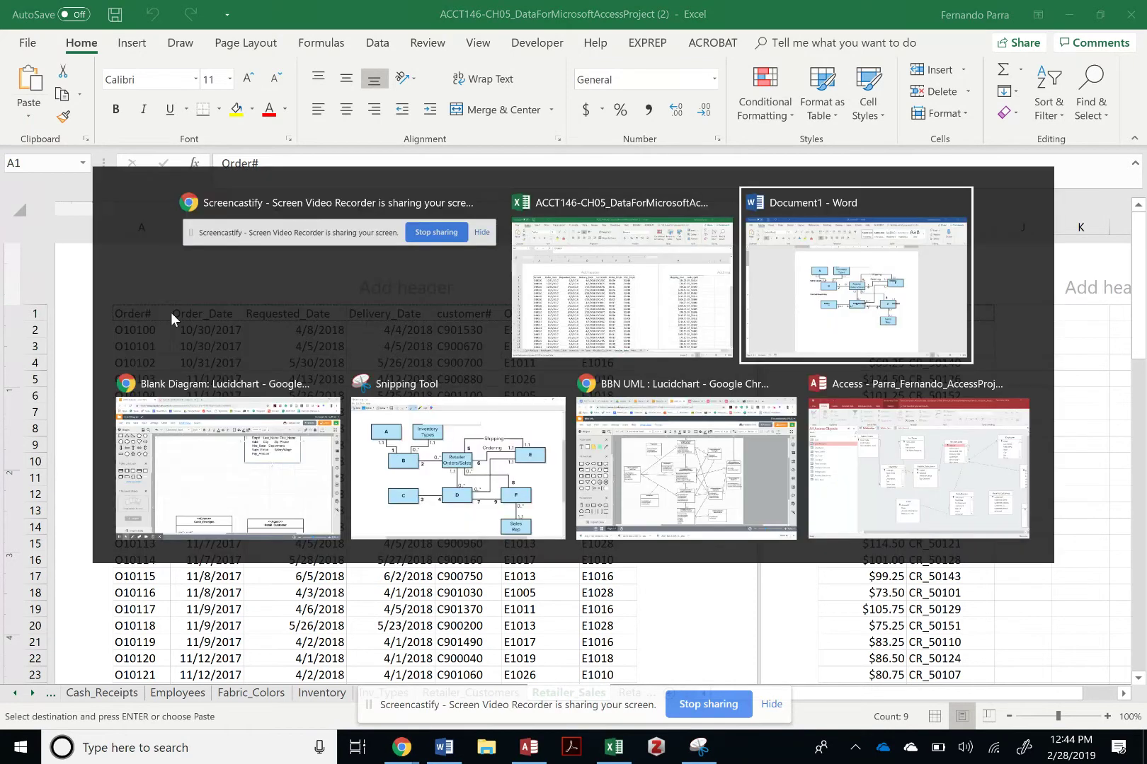
pyautogui.hotkey('alt', 'Tab')
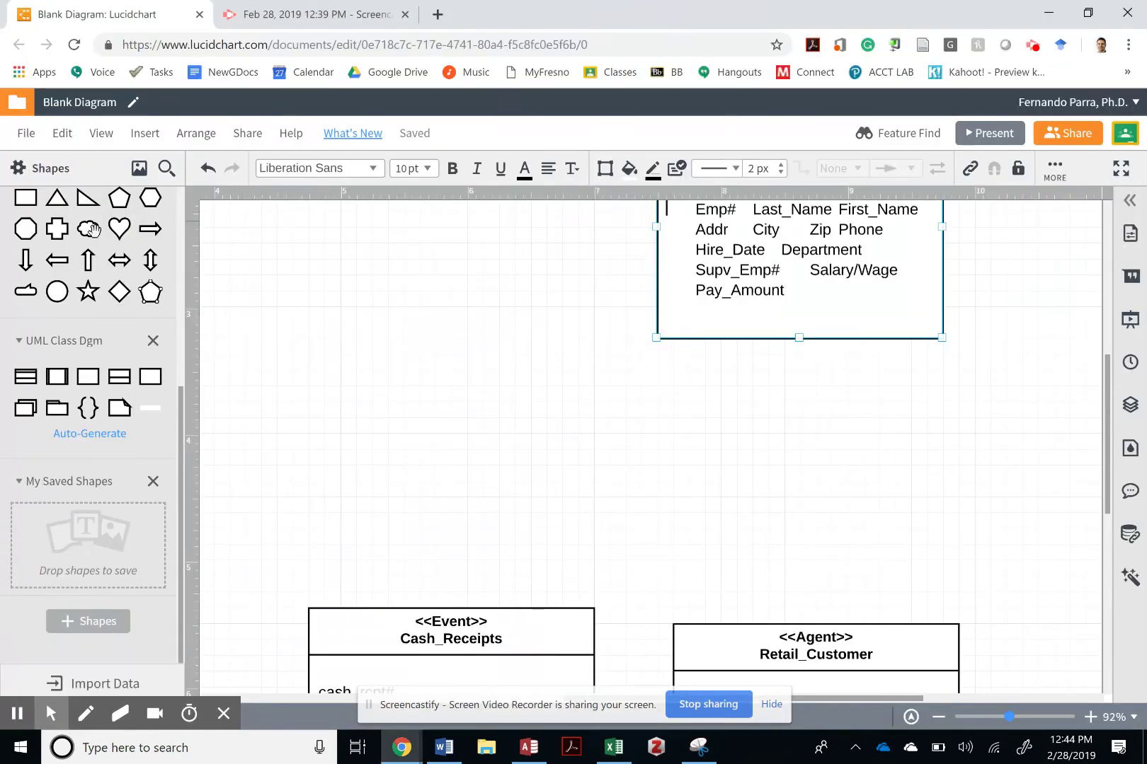
pyautogui.click(120, 379)
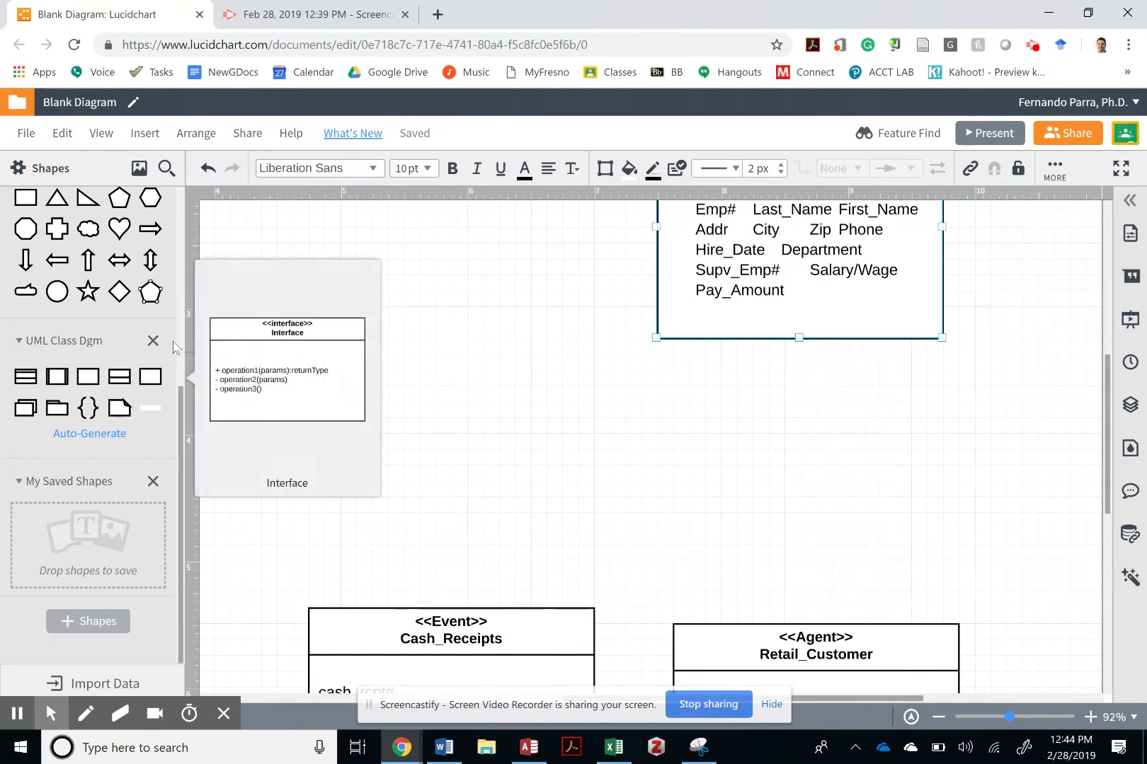
pyautogui.moveTo(121, 376); pyautogui.dragTo(435, 400)
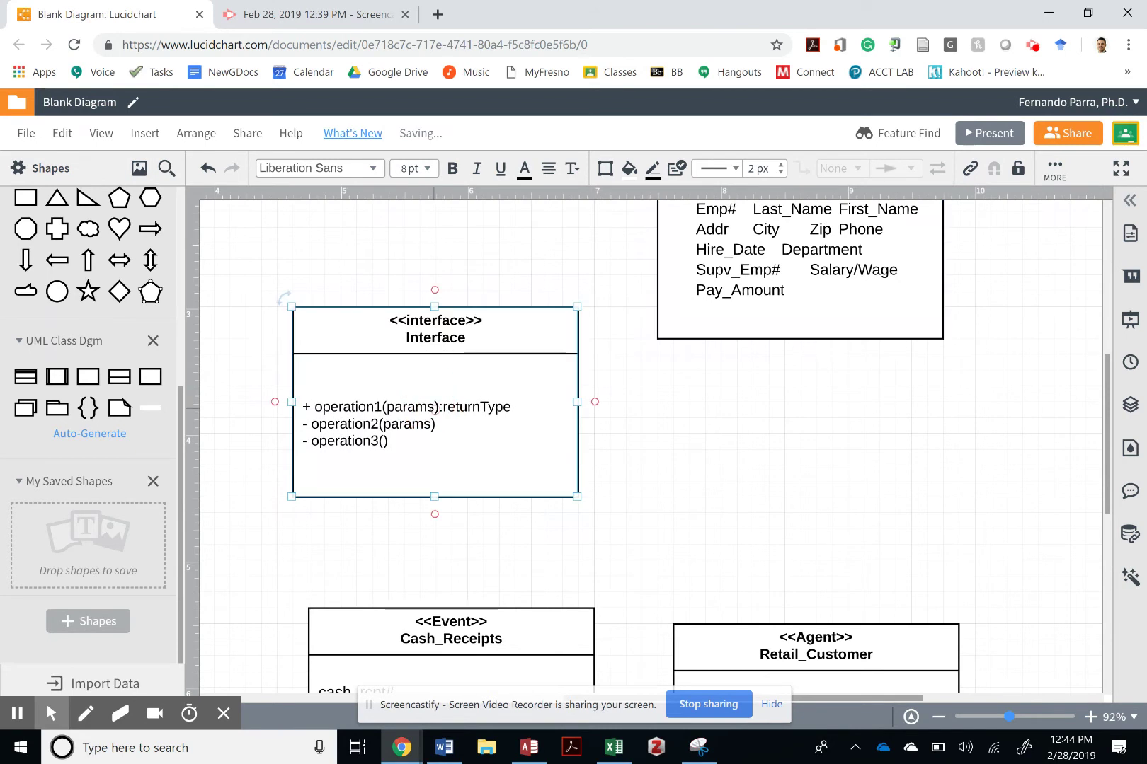
# Step: Rename the new Interface class above Cash_Receipts to Retail_Sales
pyautogui.doubleClick(448, 341)
pyautogui.click(467, 338)
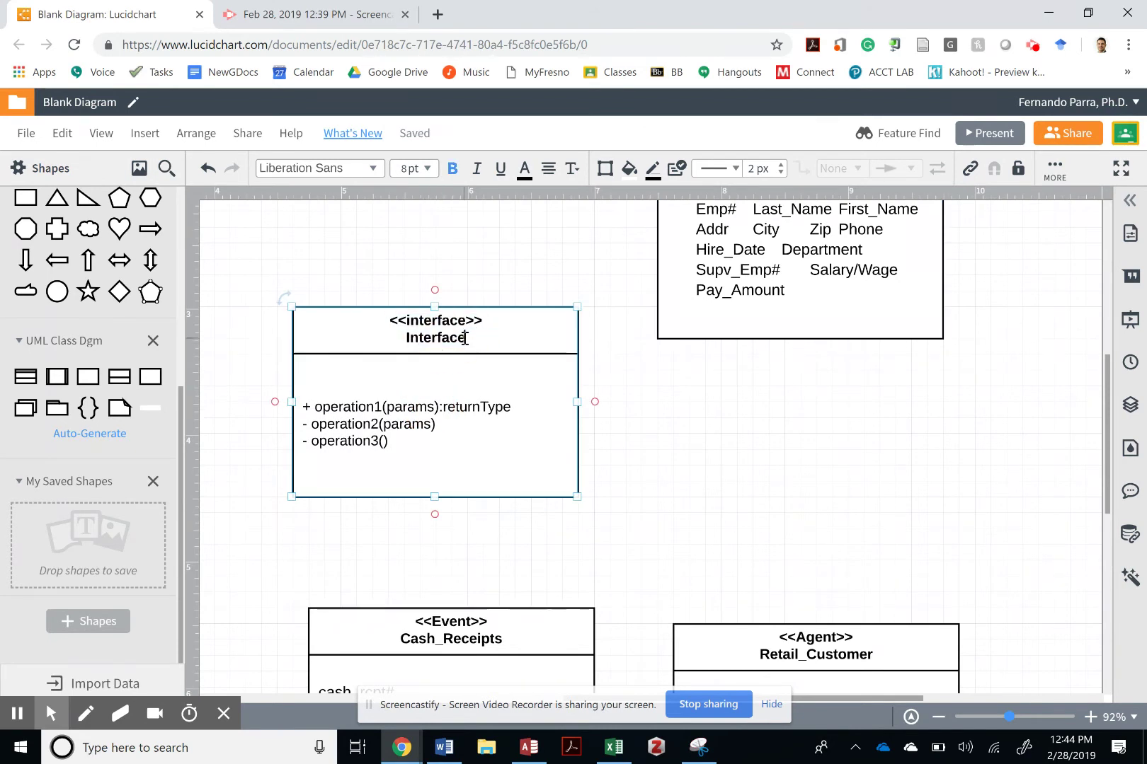
pyautogui.doubleClick(465, 339)
pyautogui.write('Retail_Sales')
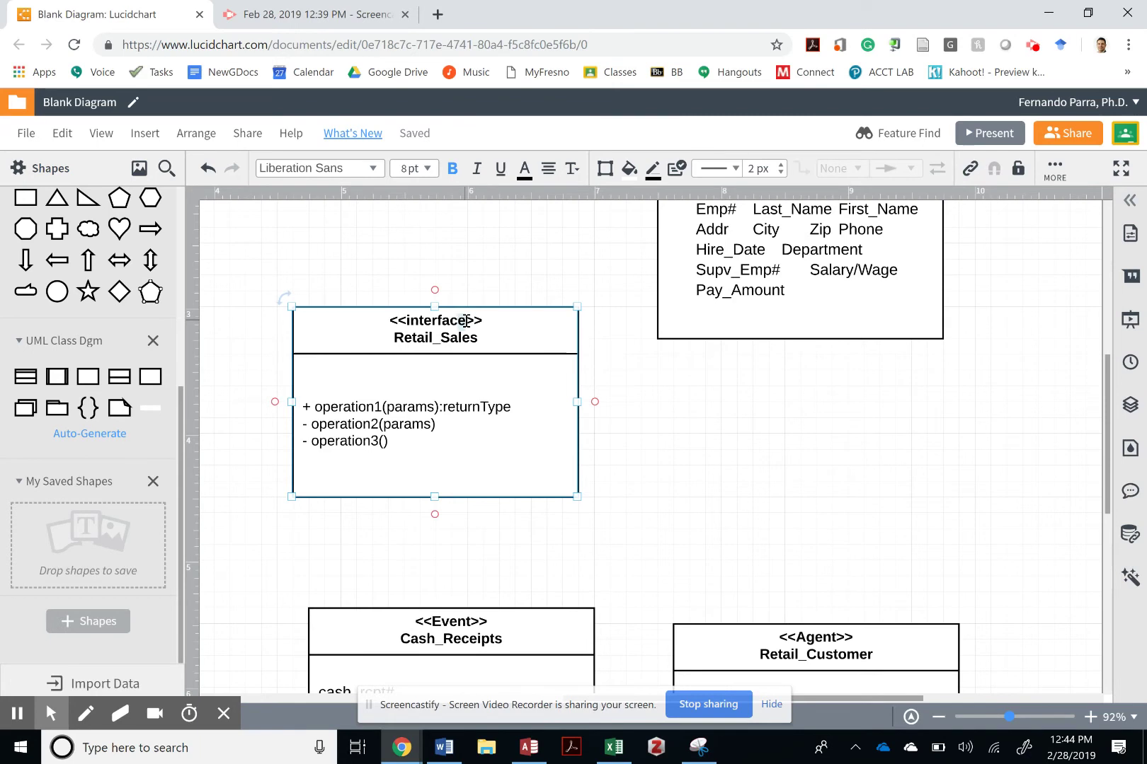
# Step: Change the Retail_Sales class's stereotype to Event
pyautogui.hotkey('shift', 'Left')
pyautogui.hotkey('shift', 'Left')
pyautogui.hotkey('shift', 'Left')
pyautogui.hotkey('shift', 'Left')
pyautogui.hotkey('shift', 'Left')
pyautogui.write('Event')
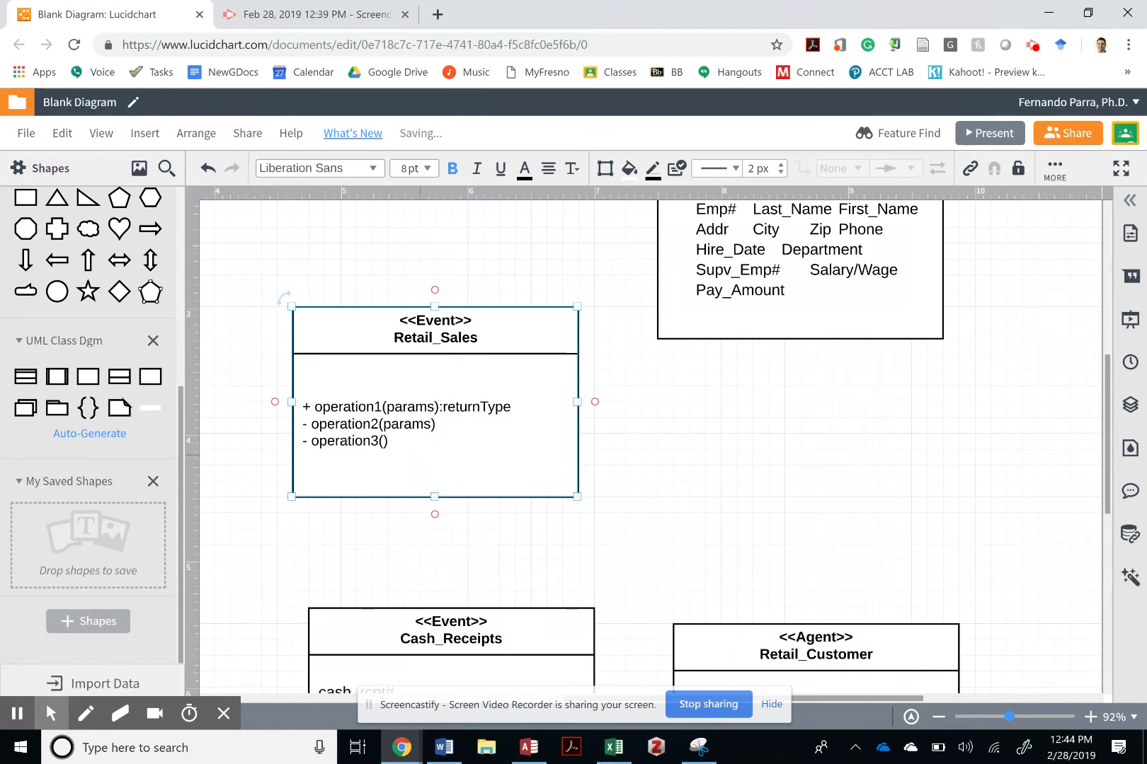
# Step: Replace the Retail_Sales class's placeholder operations with the copied headers, Order# through cash_rcpt#
pyautogui.doubleClick(396, 424)
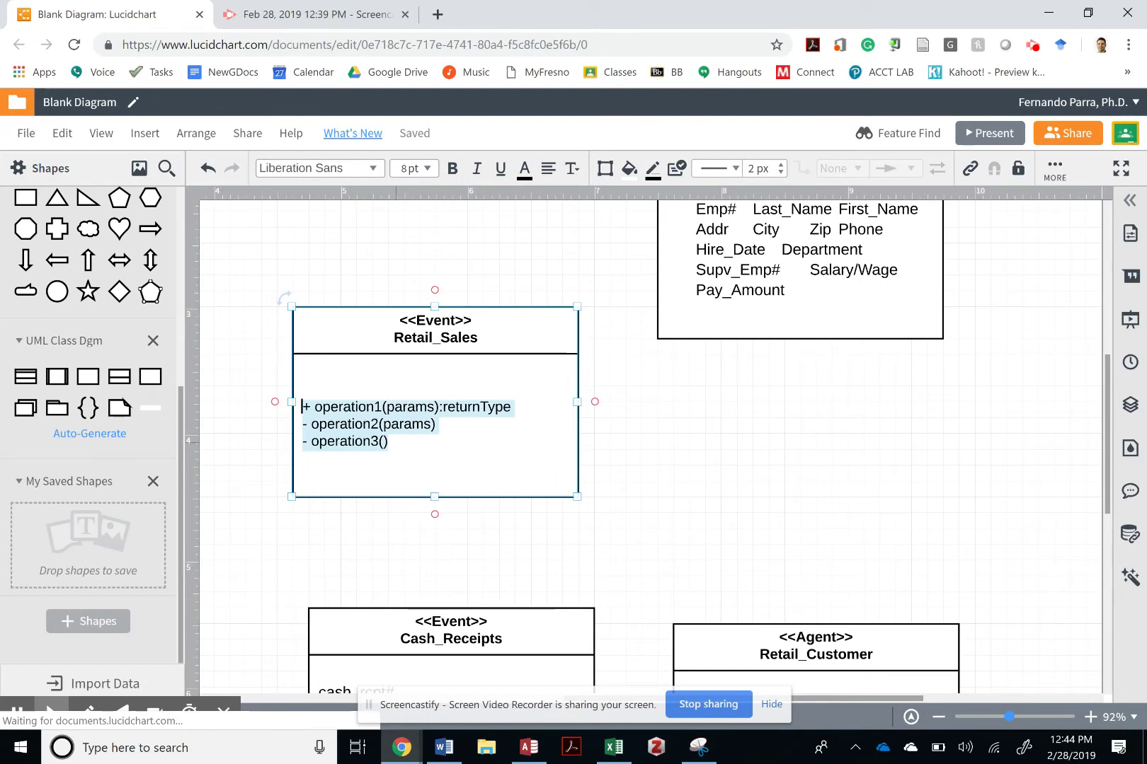
pyautogui.write('Order#  Order_Date Requested_Date Delivery_Date\tcustomer# Order_Emp#\tShip_Emp# Shipping_Cost\tcash_rcpt#')
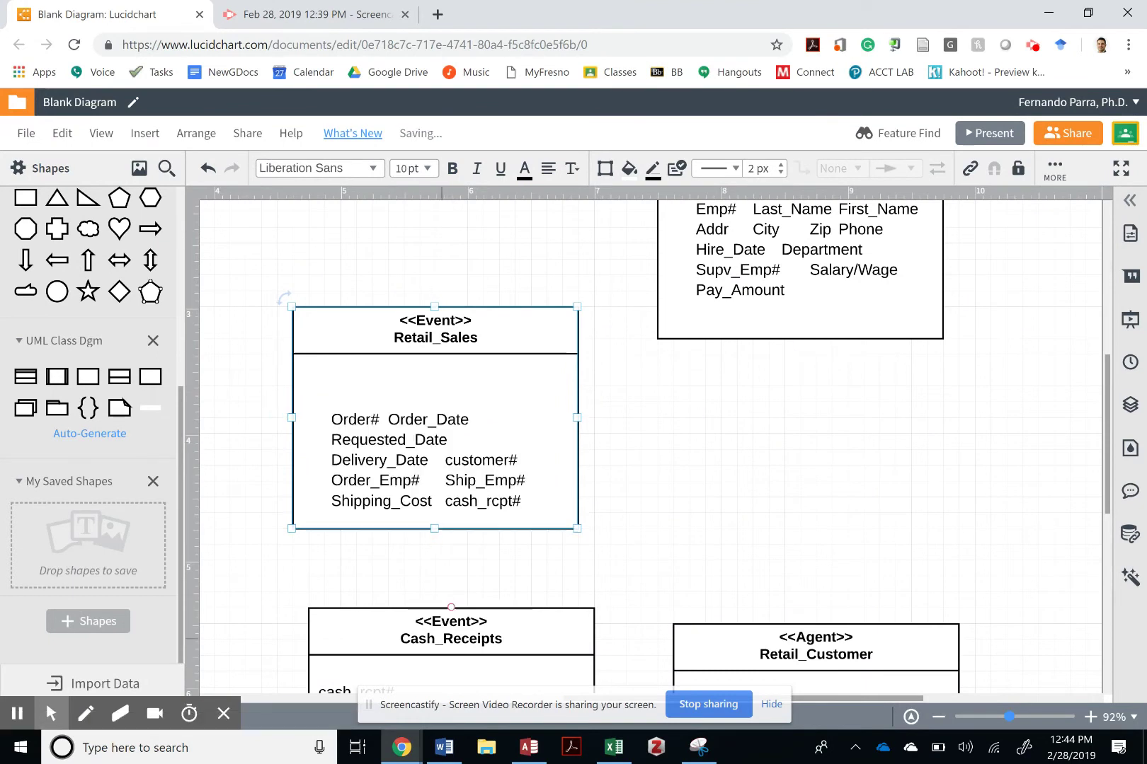
# Step: Connect the Retail_Sales class to the Cash_Receipts class with a line and set its end arrowhead to None
pyautogui.scroll(-3, 453, 379)
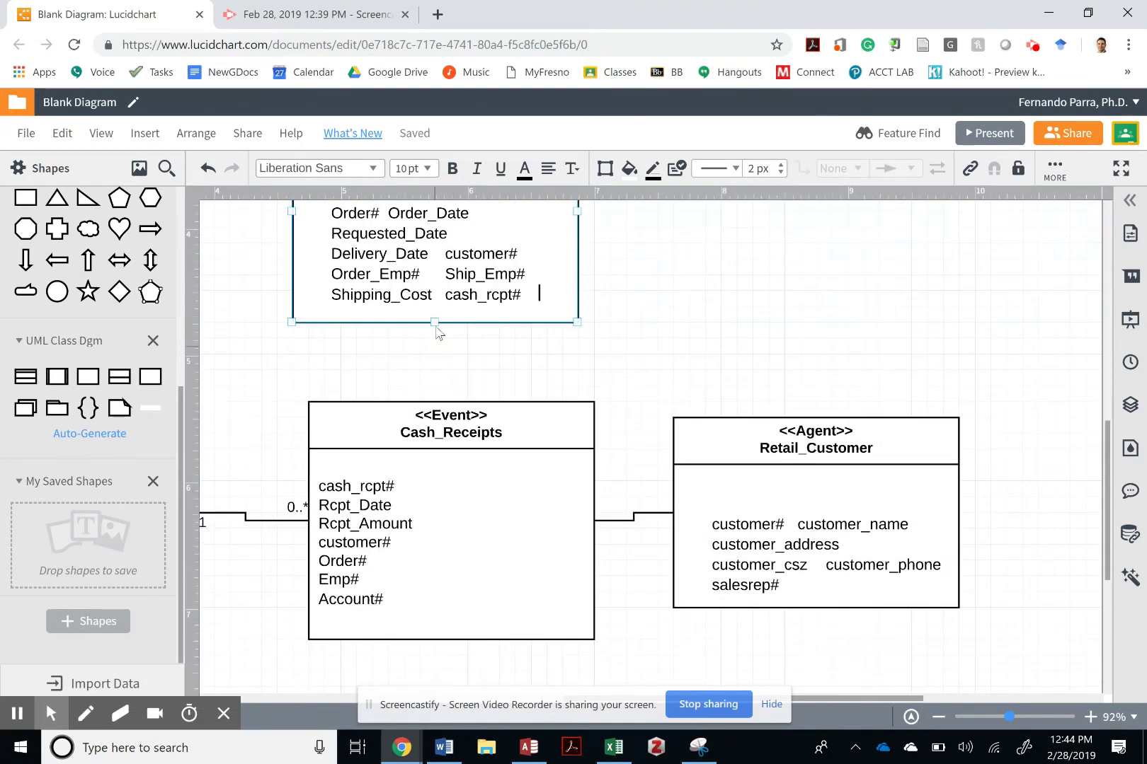
pyautogui.moveTo(436, 347); pyautogui.dragTo(468, 388)
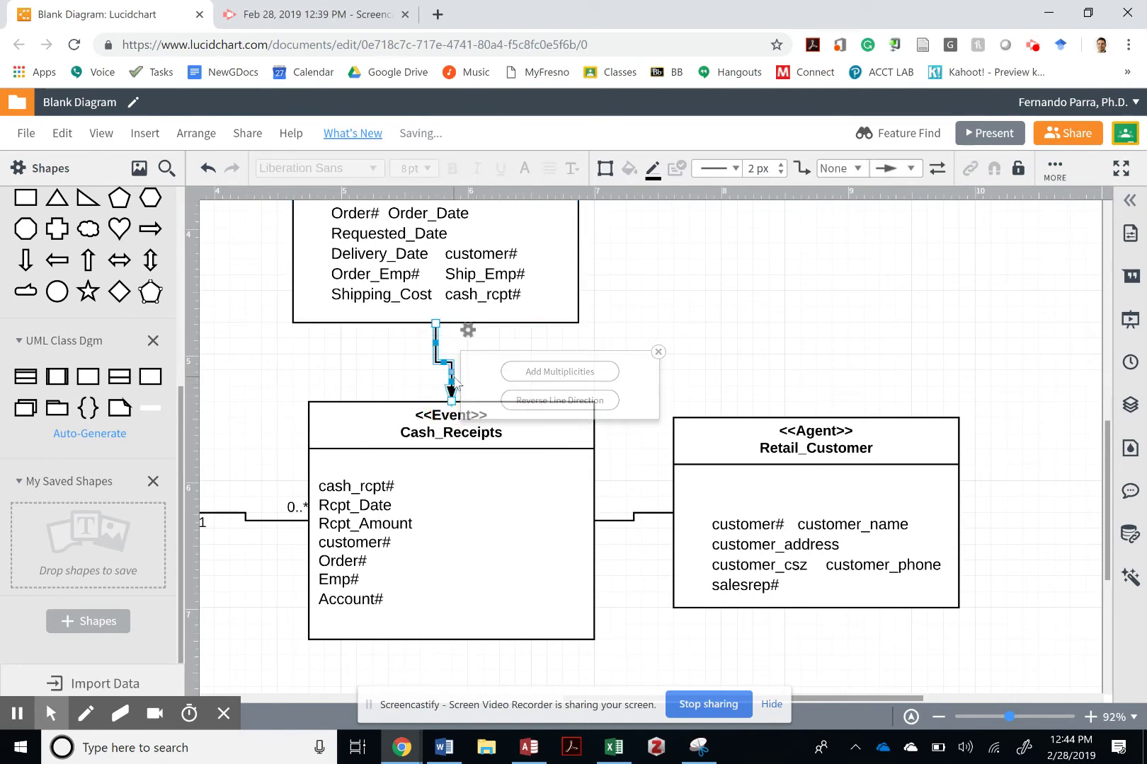
pyautogui.click(895, 168)
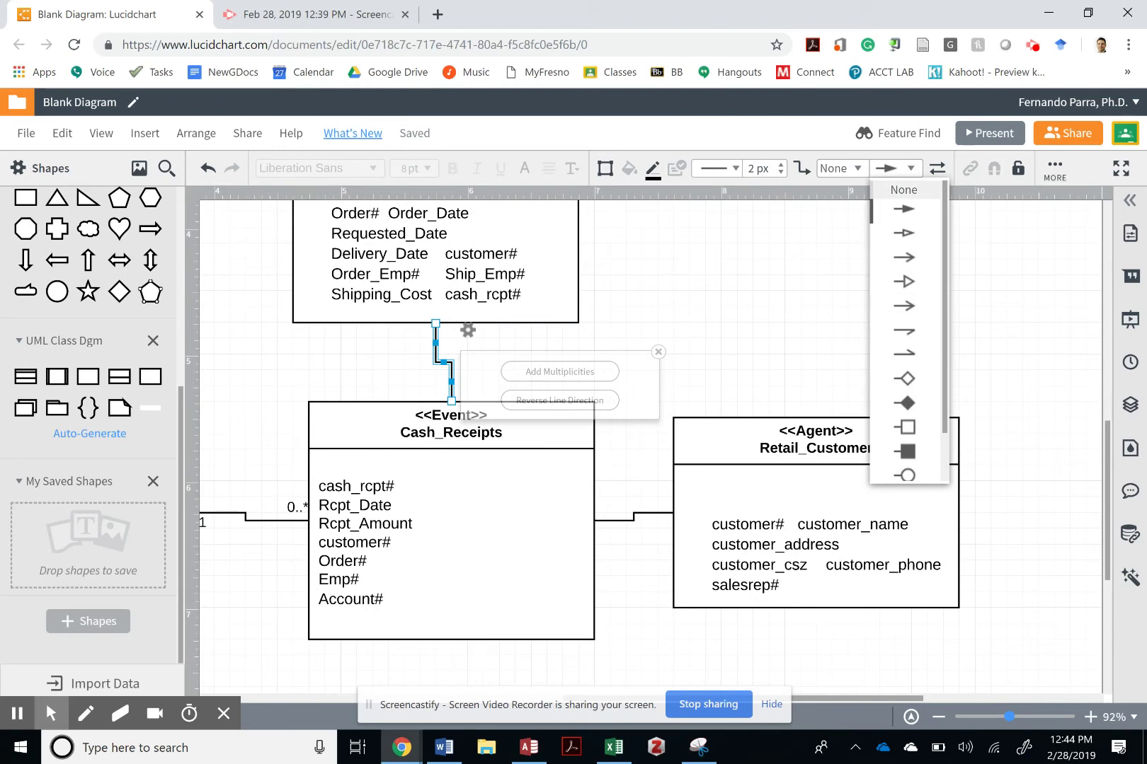
pyautogui.click(896, 195)
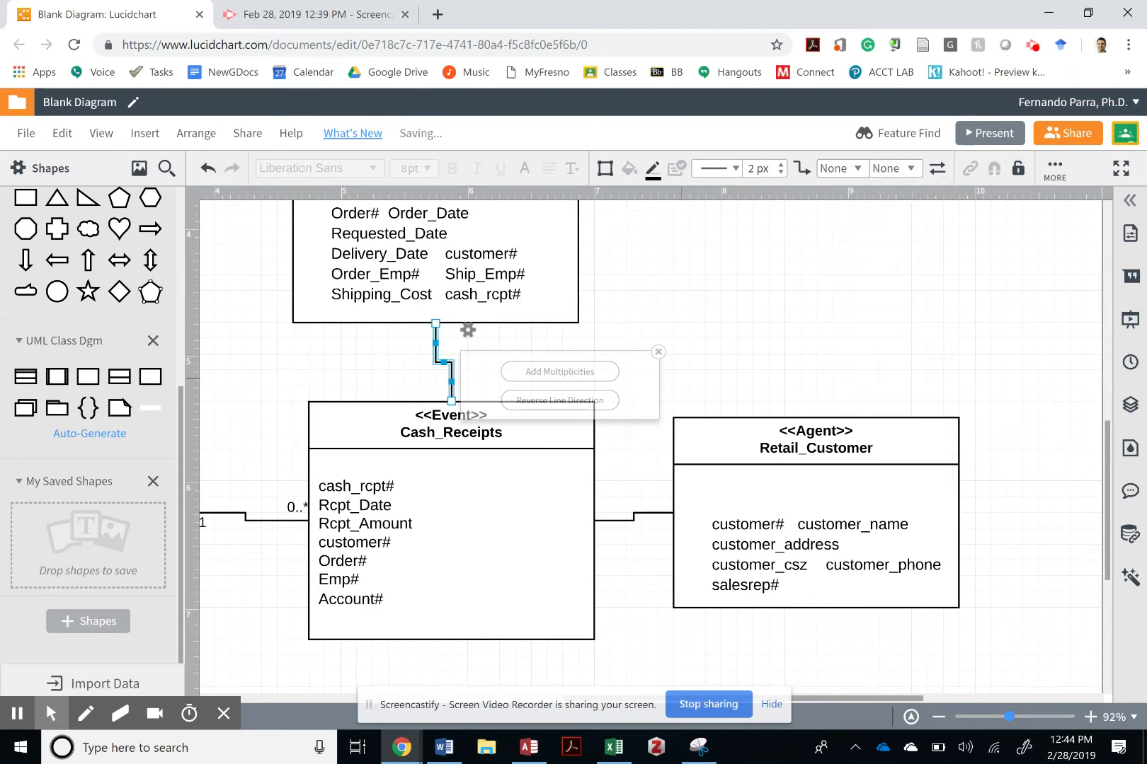
# Step: Move the Retail_Sales class slightly higher to widen the gap above Cash_Receipts
pyautogui.scroll(2, 655, 432)
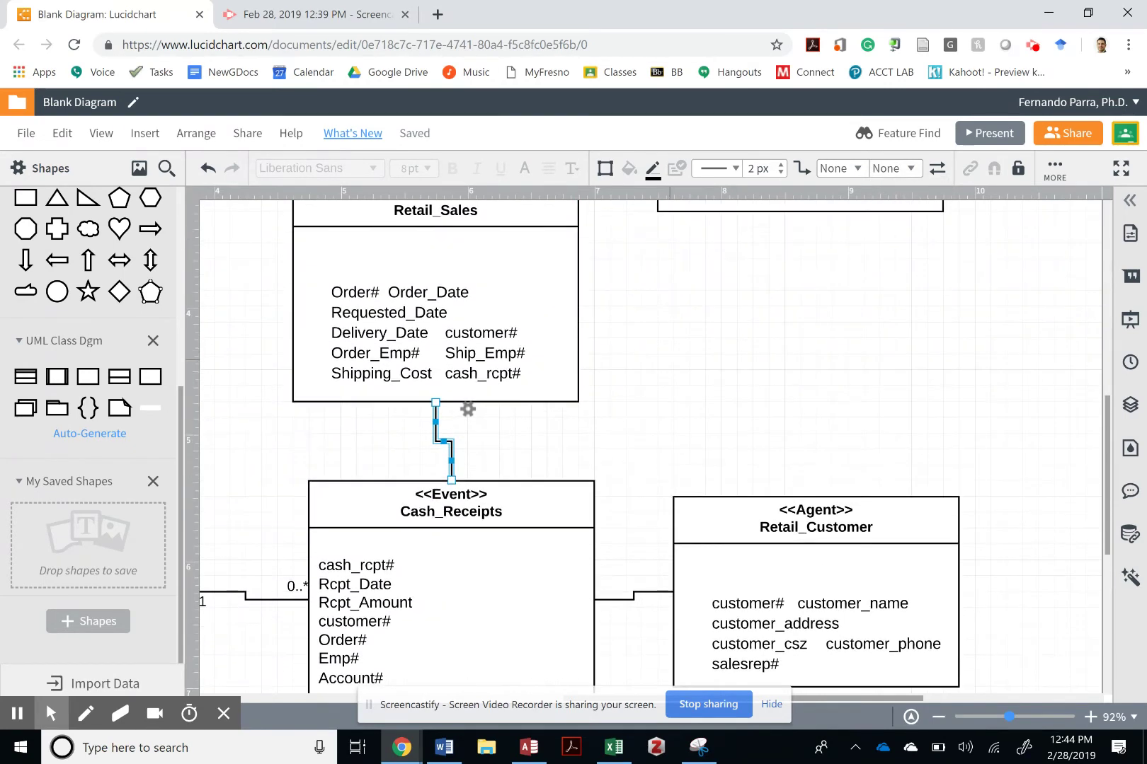
pyautogui.scroll(1, 559, 283)
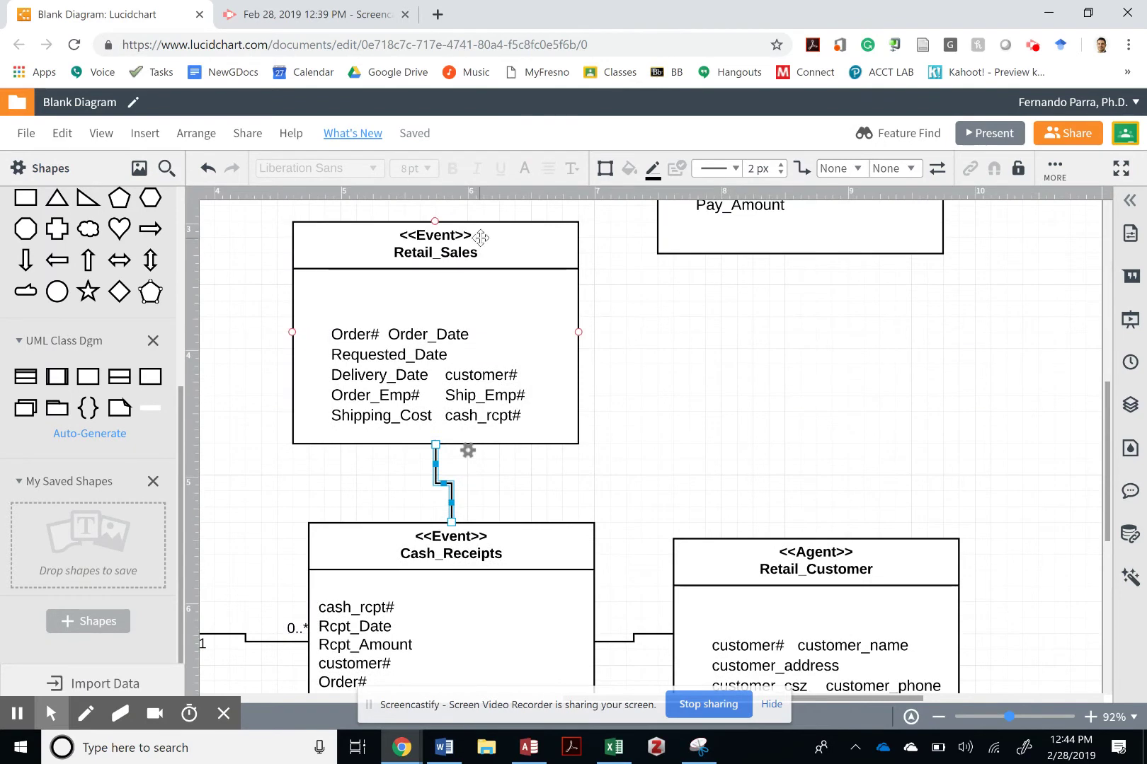
pyautogui.moveTo(478, 241); pyautogui.dragTo(485, 293)
# Step: Switch to the Snipping Tool and examine how Retailer Orders/Sales is related to the other classes in the reference diagram
pyautogui.hotkey('alt', 'Tab')
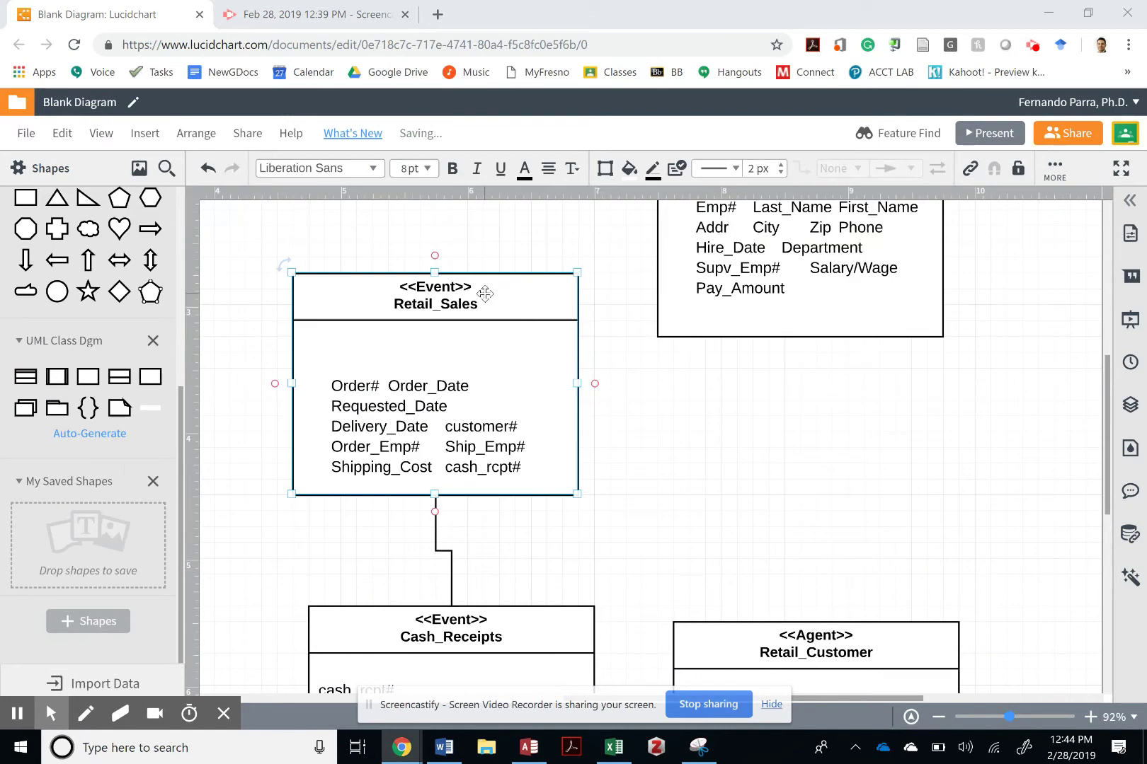
pyautogui.hotkey('alt', 'Tab')
pyautogui.press('Tab')
pyautogui.press('Tab')
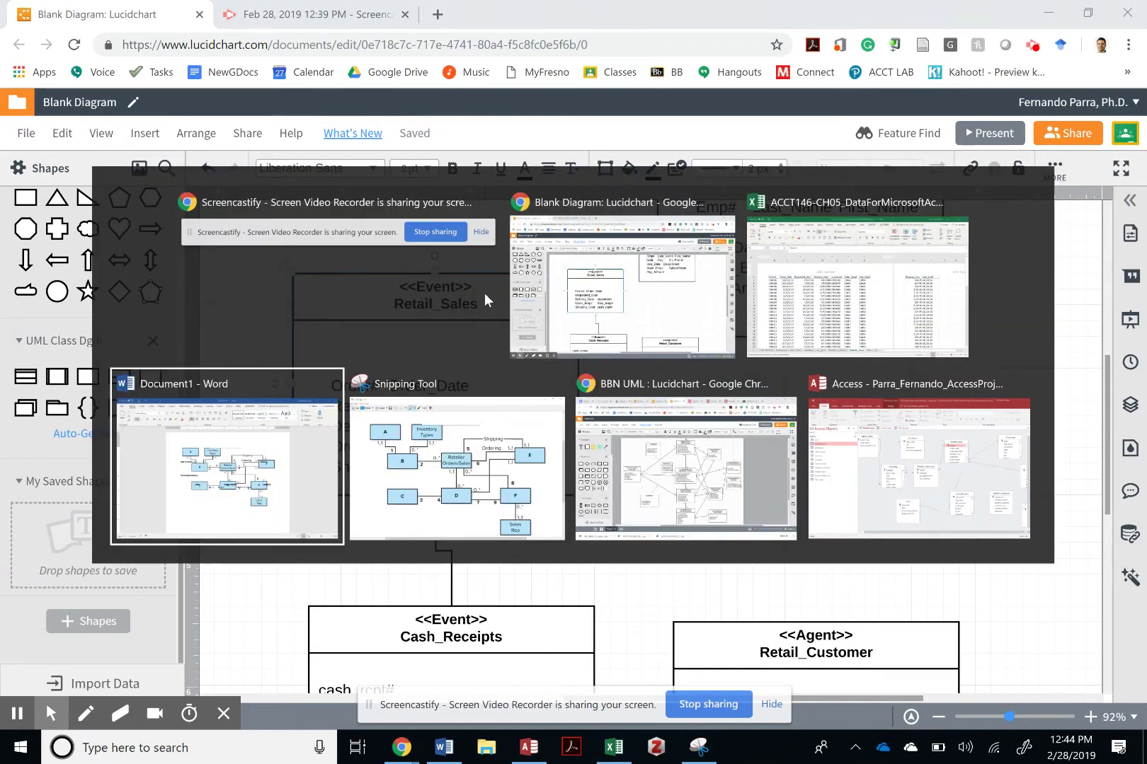
pyautogui.press('Tab')
pyautogui.press('Tab')
pyautogui.hotkey('alt', 'Tab')
pyautogui.press('Tab')
pyautogui.press('Tab')
pyautogui.press('Tab')
pyautogui.press('Tab')
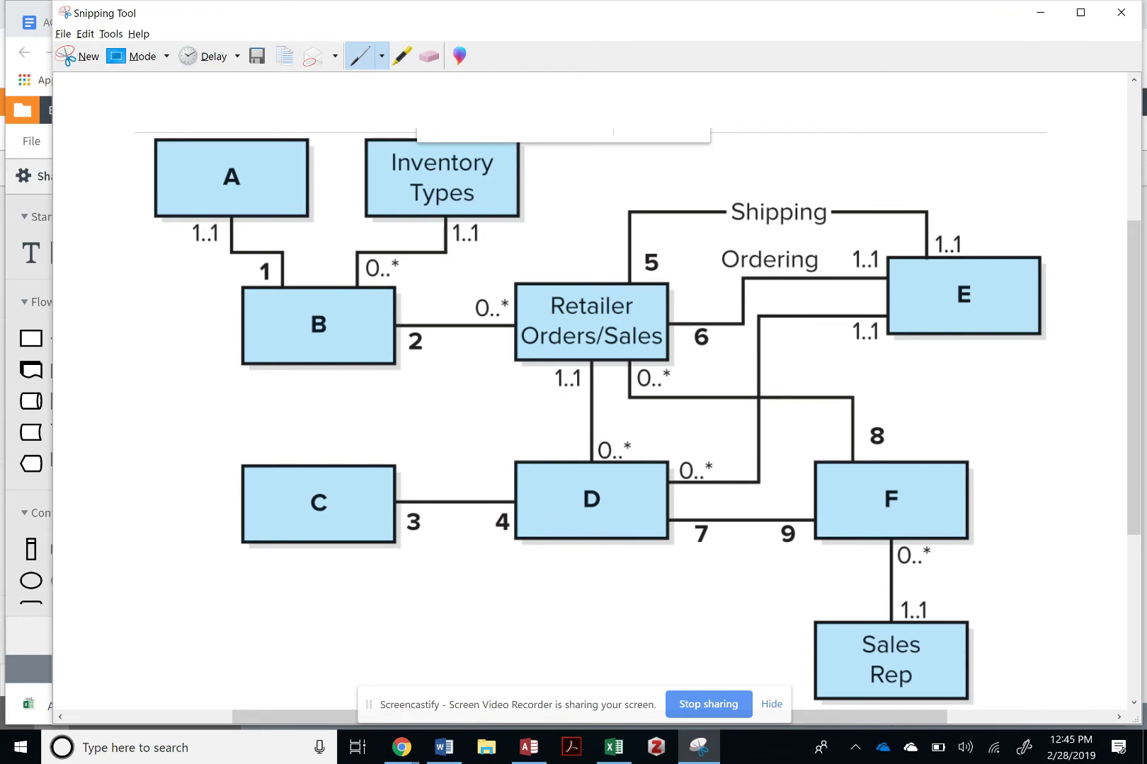
pyautogui.scroll(2, 589, 391)
pyautogui.scroll(-3, 590, 390)
pyautogui.hscroll(2, 590, 391)
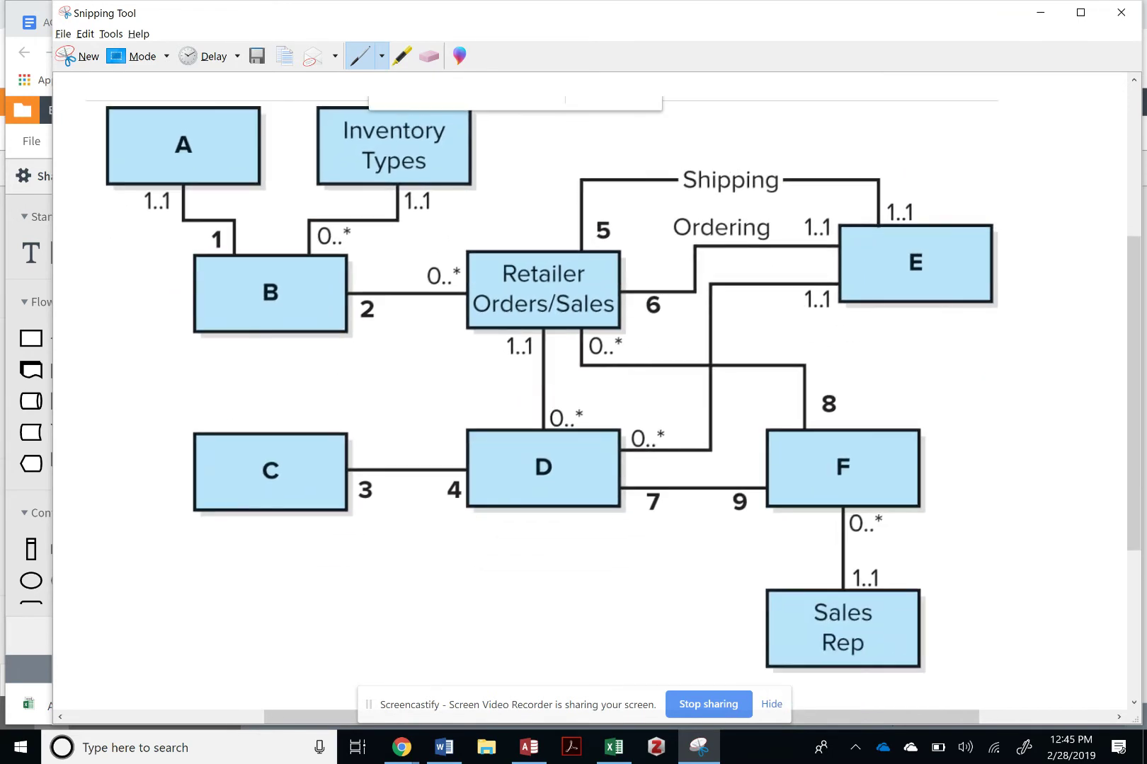
# Step: Switch back to the blank diagram in Lucidchart and connect Retail_Customer to Retail_Sales with a line whose end arrowhead is None
pyautogui.hotkey('alt', 'Tab')
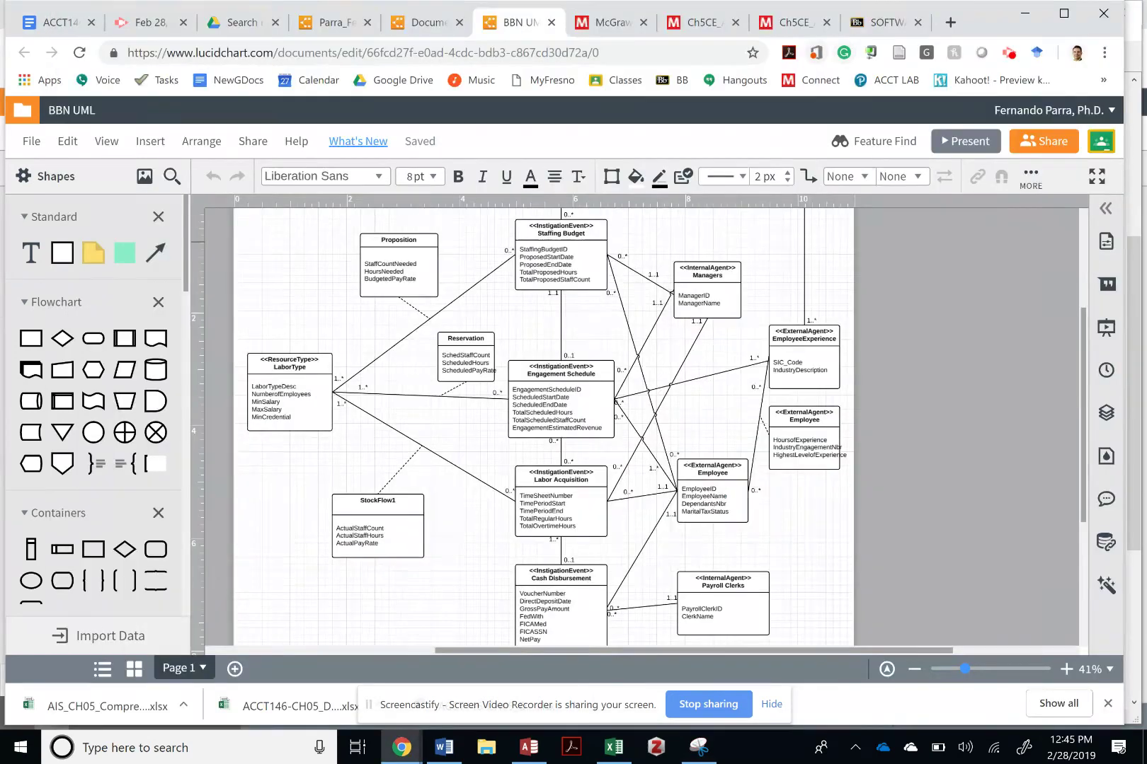
pyautogui.hotkey('alt', 'Tab')
pyautogui.hotkey('alt', 'Tab')
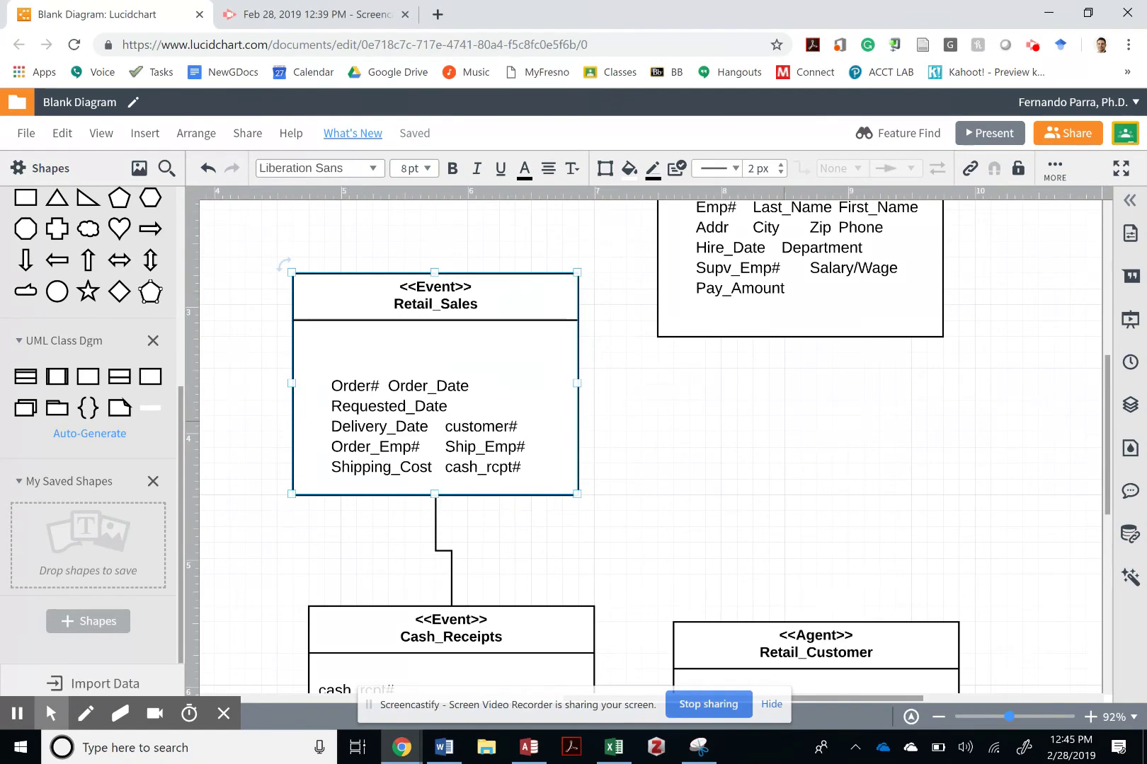
pyautogui.scroll(2, 648, 449)
pyautogui.scroll(-4, 648, 449)
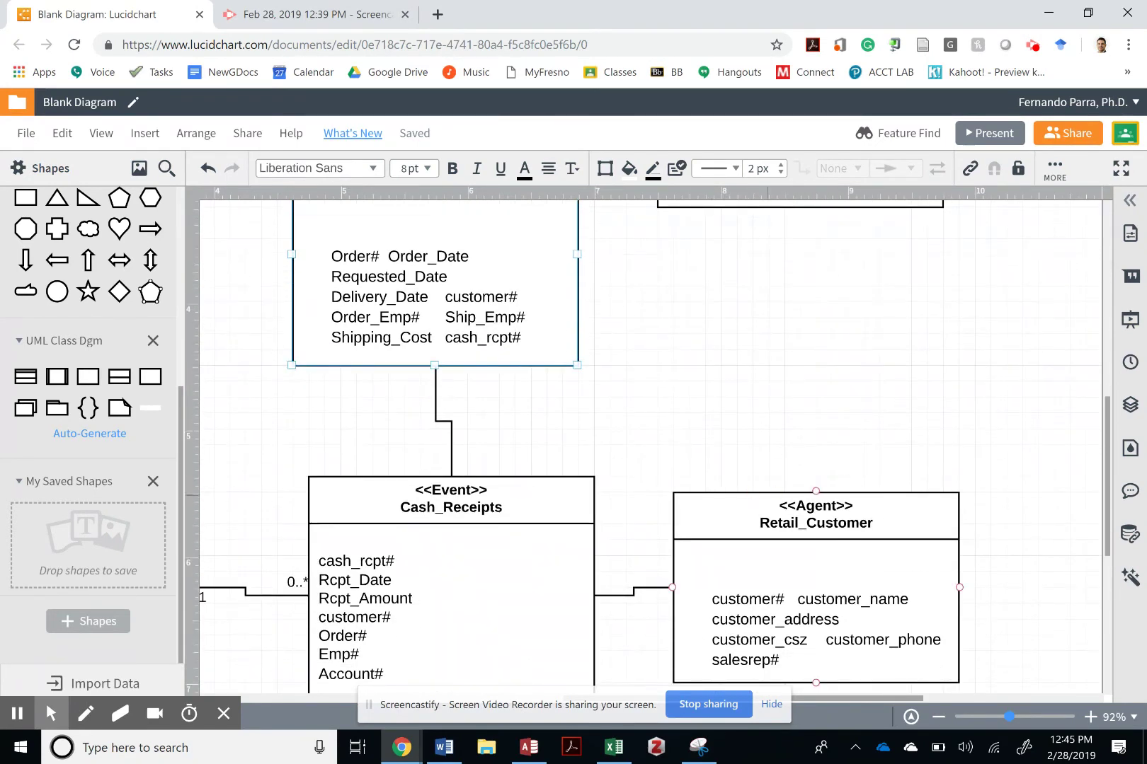
pyautogui.moveTo(816, 490); pyautogui.dragTo(845, 508)
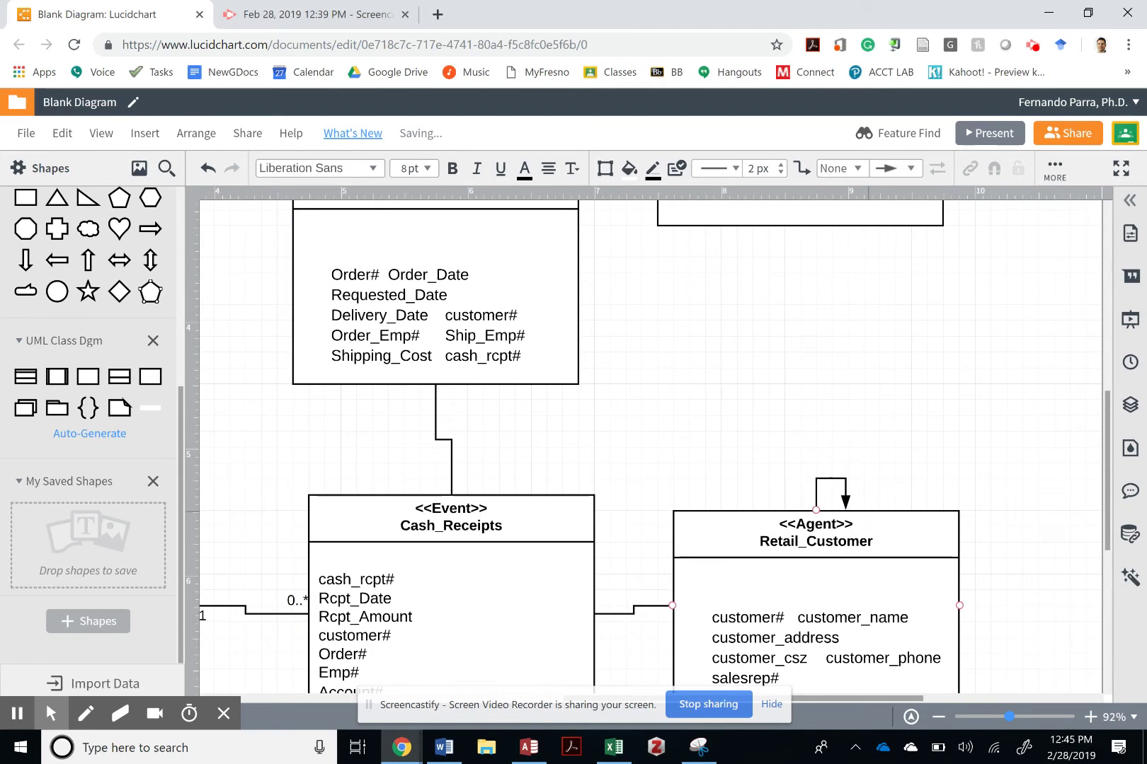
pyautogui.hotkey('ctrl', 'z')
pyautogui.click(655, 605)
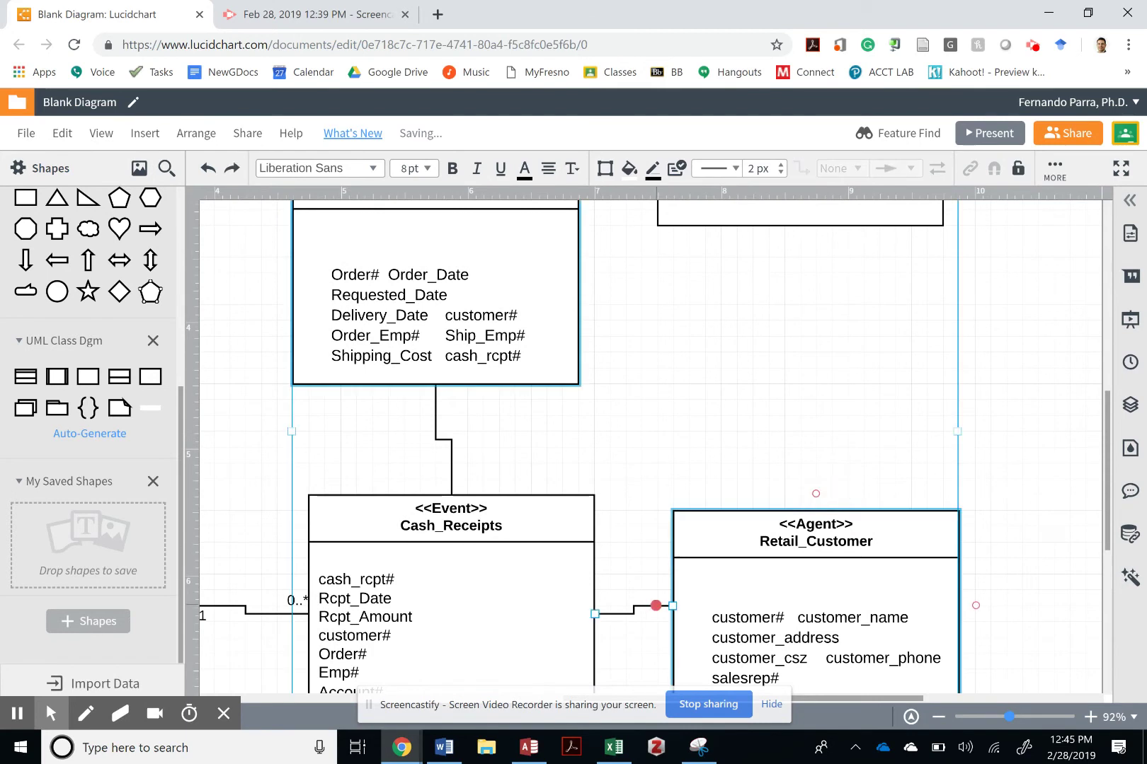
pyautogui.moveTo(655, 605); pyautogui.dragTo(579, 273)
pyautogui.click(905, 169)
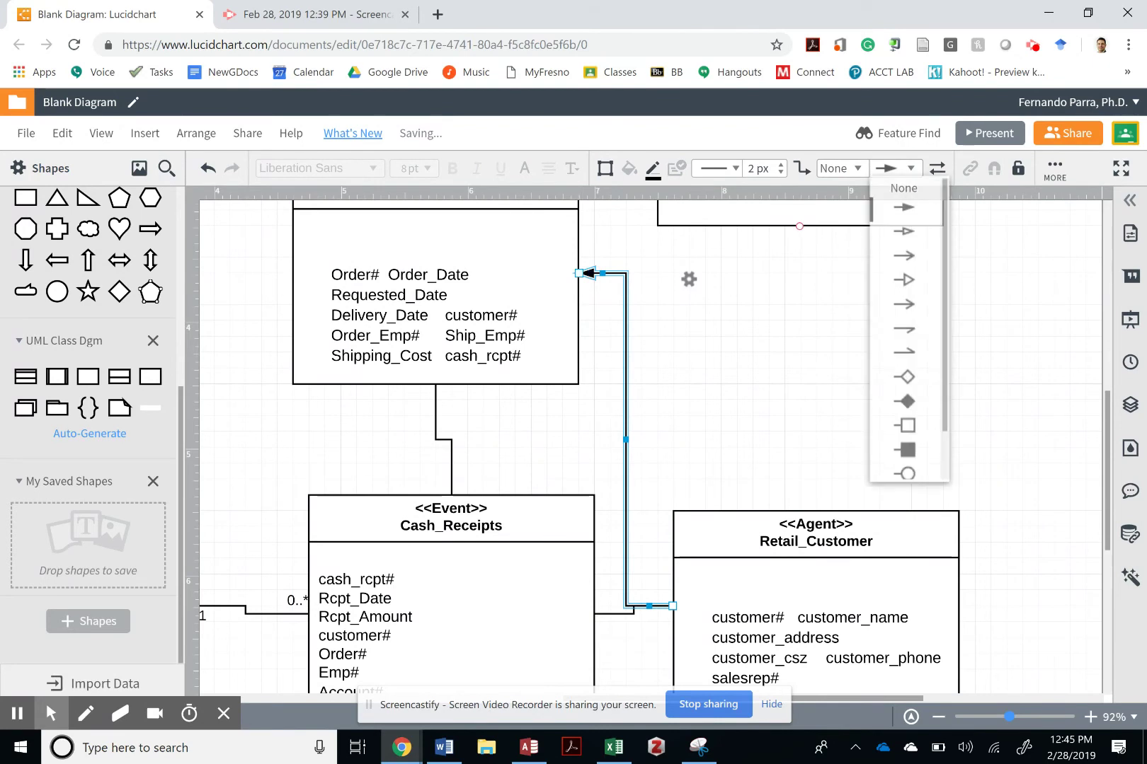
pyautogui.click(904, 190)
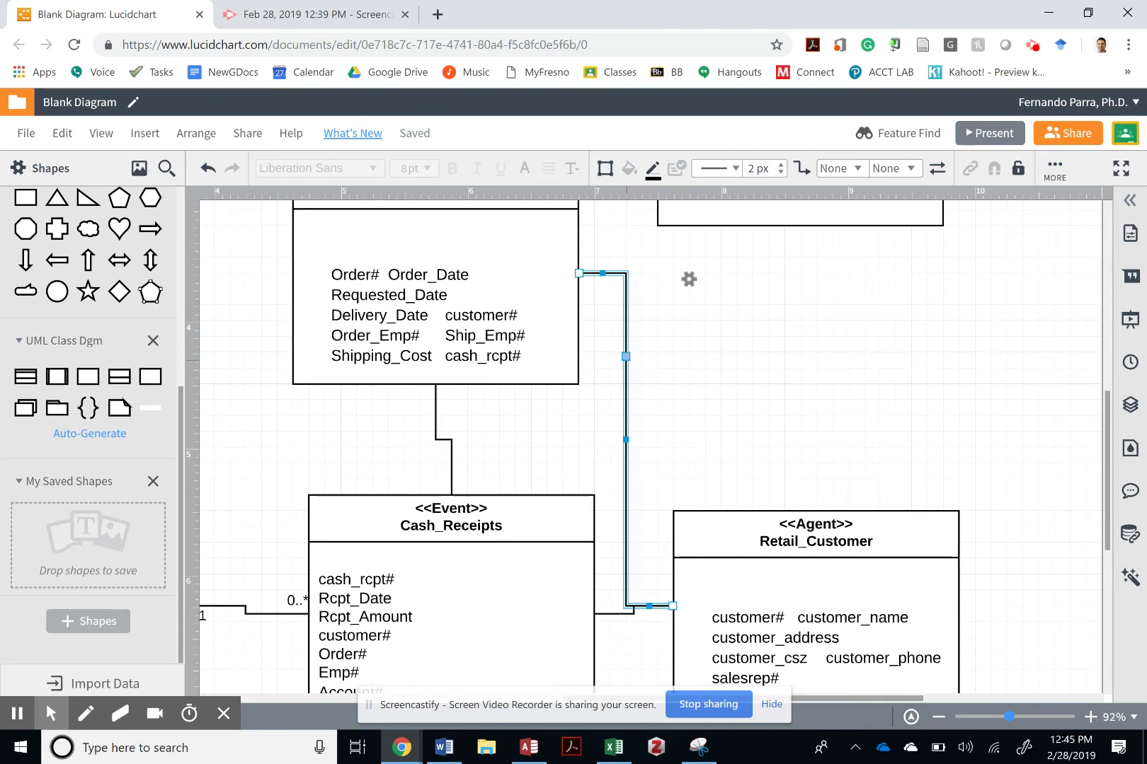
pyautogui.click(691, 392)
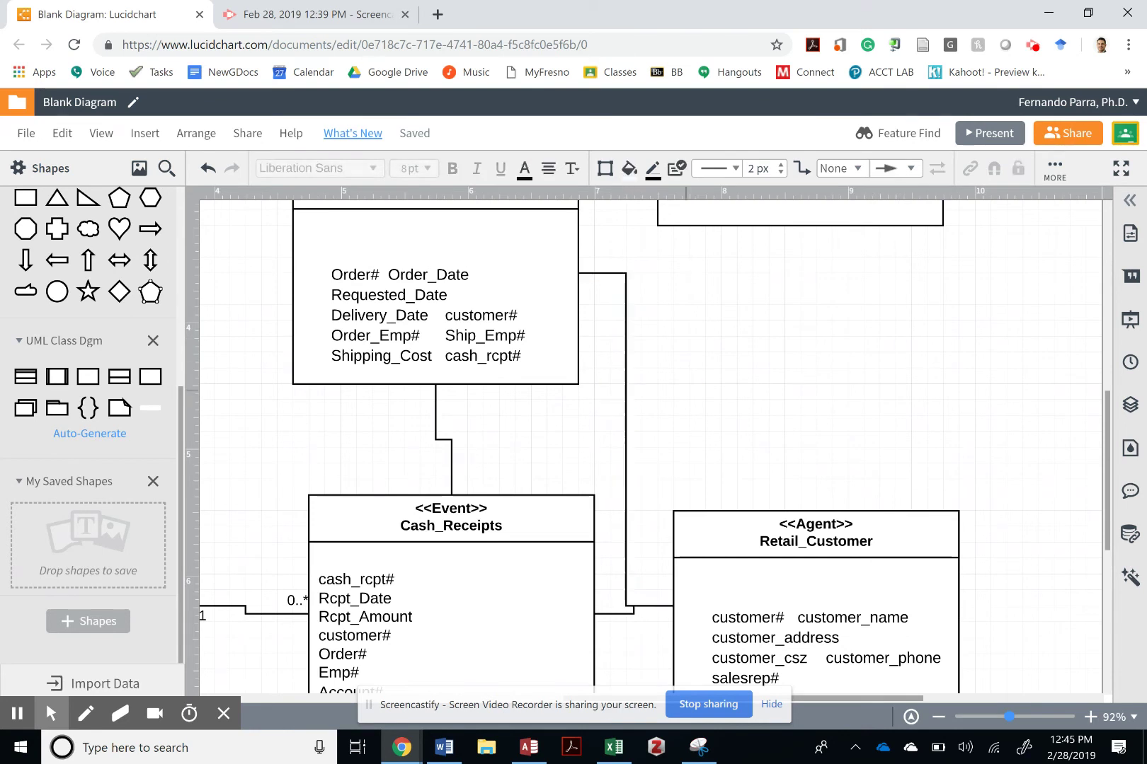
pyautogui.click(626, 388)
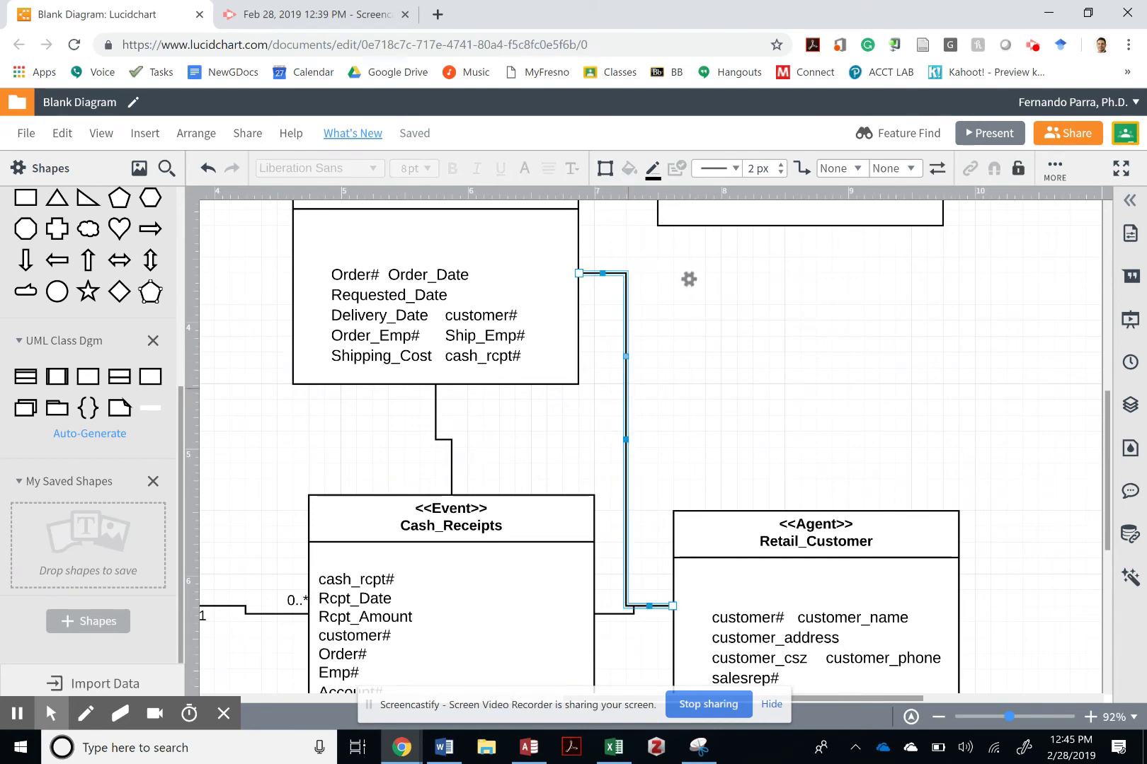
pyautogui.rightClick(629, 390)
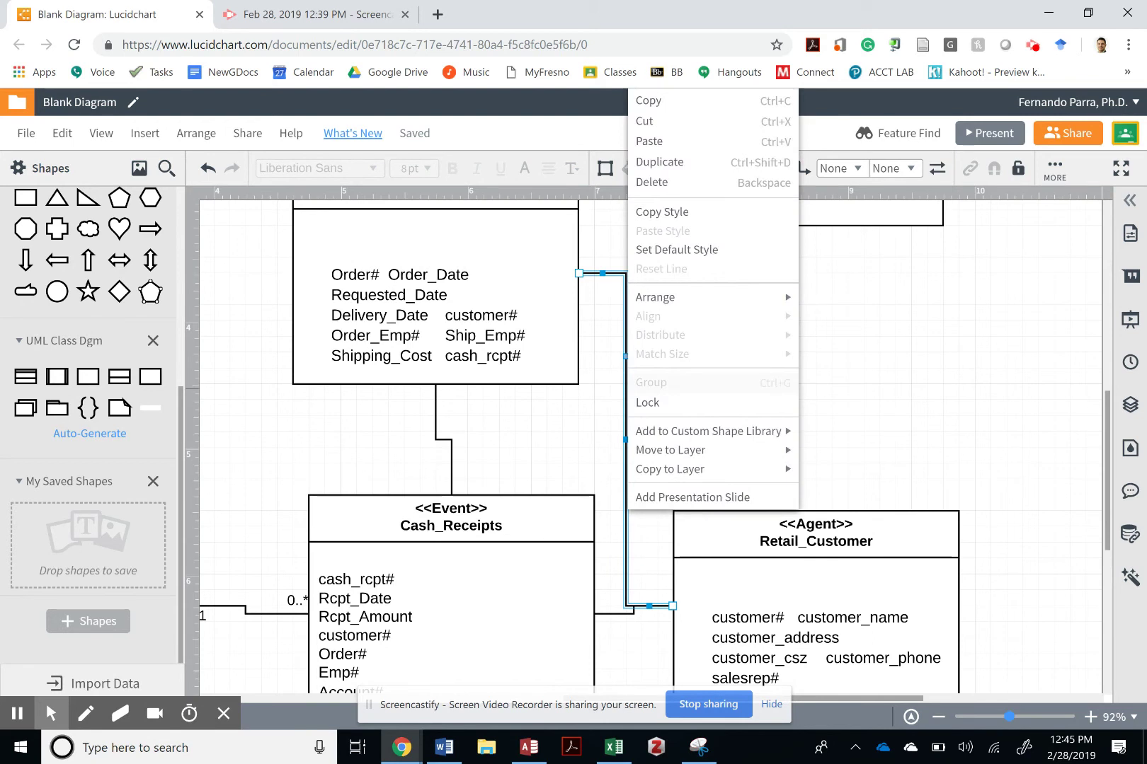
pyautogui.click(961, 407)
pyautogui.scroll(-5, 961, 408)
pyautogui.scroll(4, 948, 404)
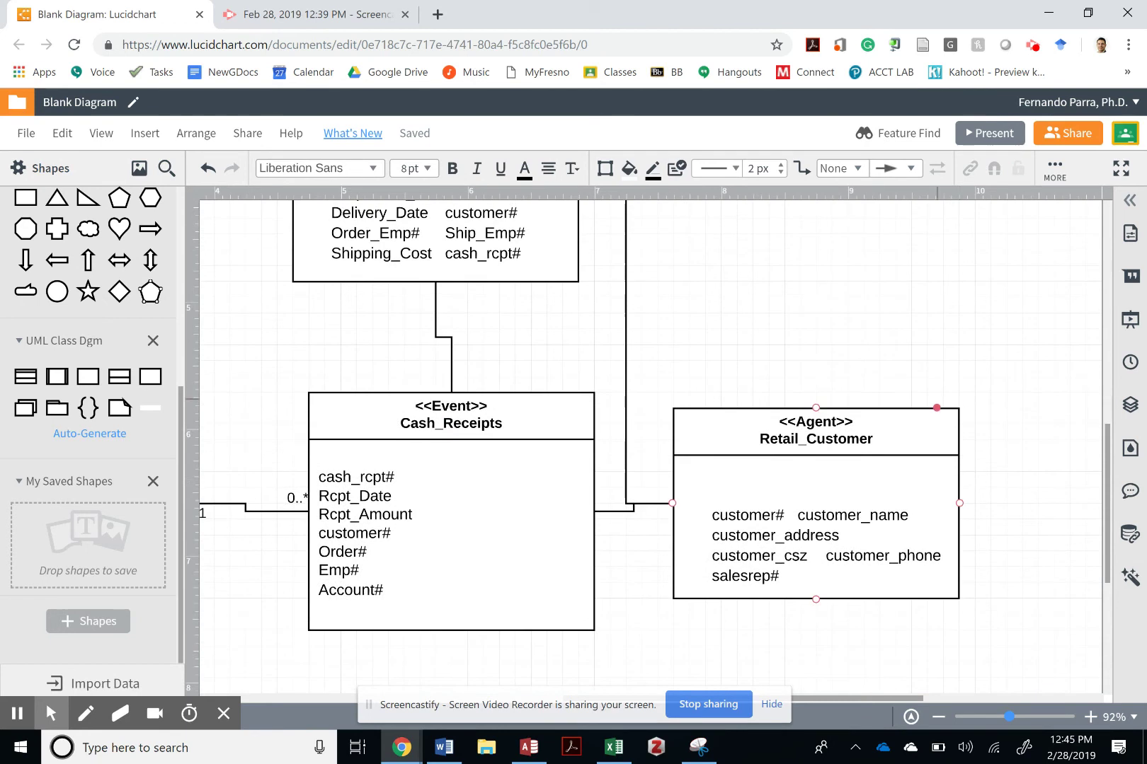
# Step: Hide the screen-sharing notice that covers the lower part of the canvas
pyautogui.click(771, 705)
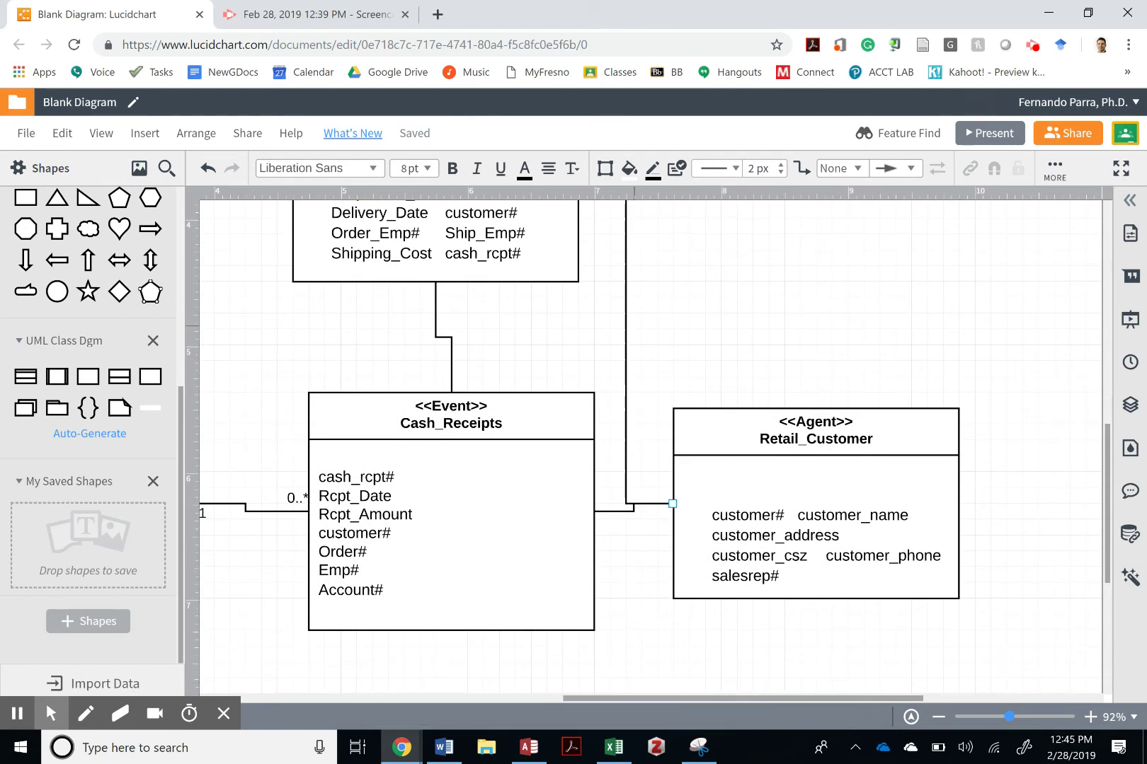
pyautogui.scroll(1, 630, 340)
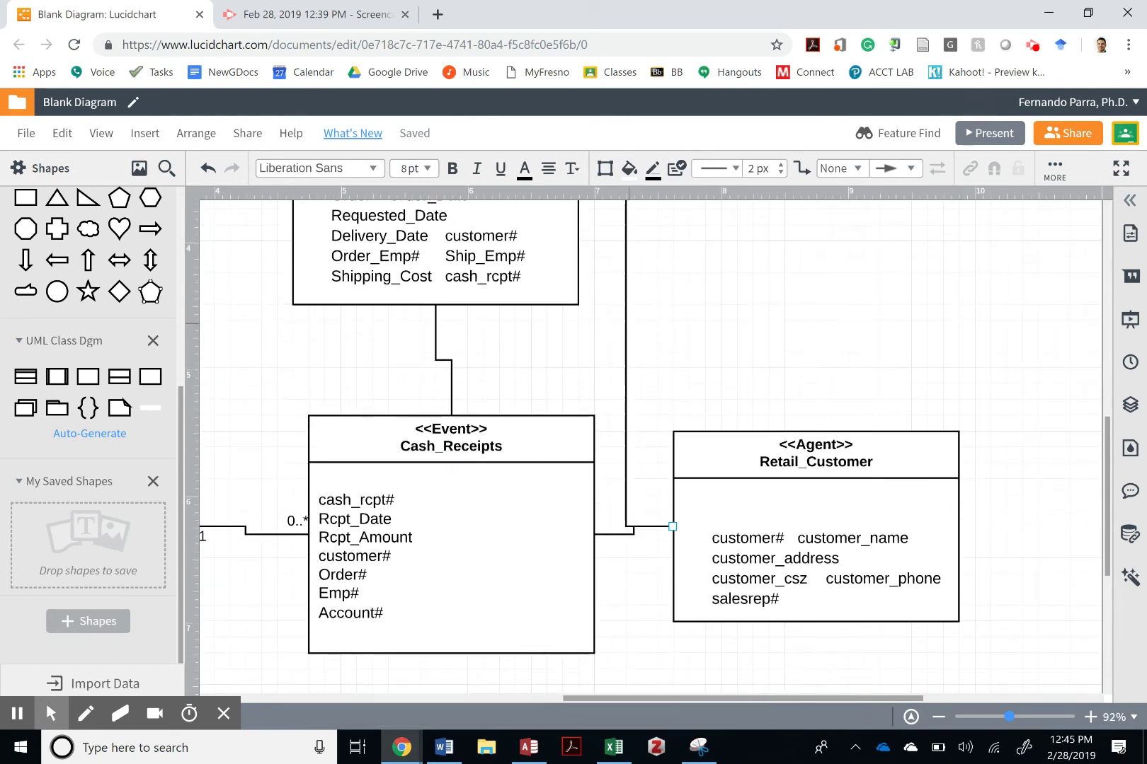
pyautogui.doubleClick(625, 322)
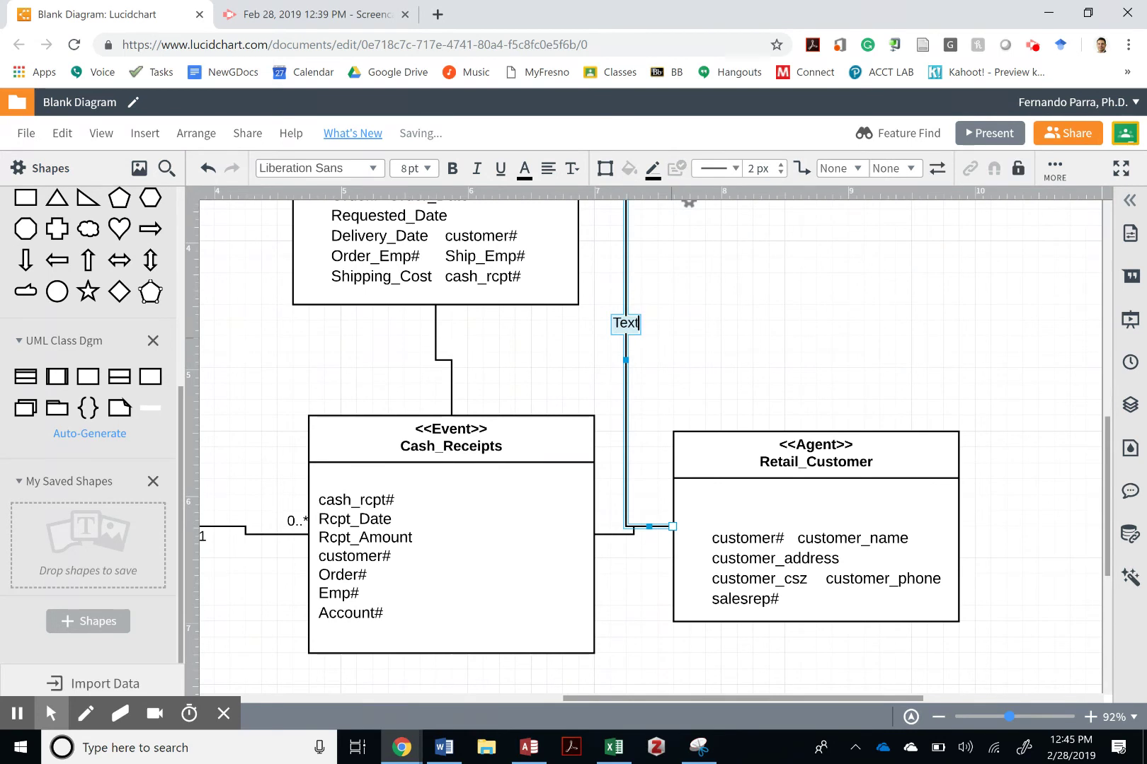
pyautogui.hotkey('ctrl', 'z')
pyautogui.scroll(4, 651, 446)
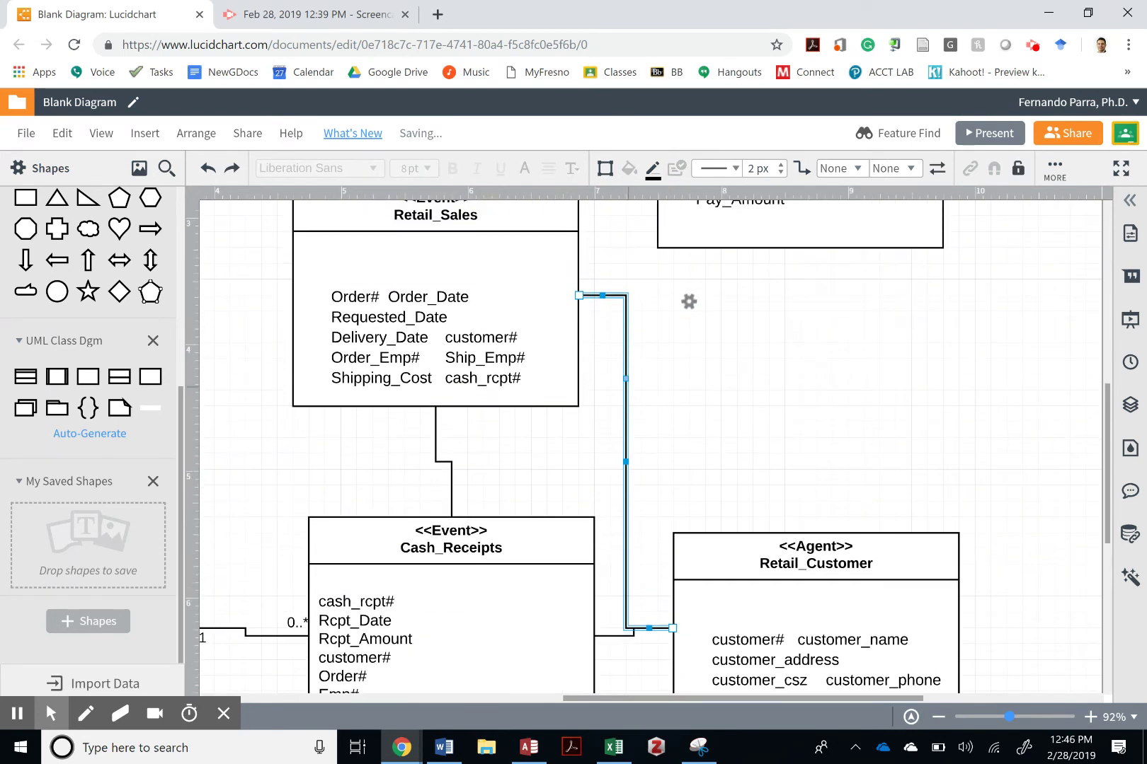
pyautogui.doubleClick(626, 384)
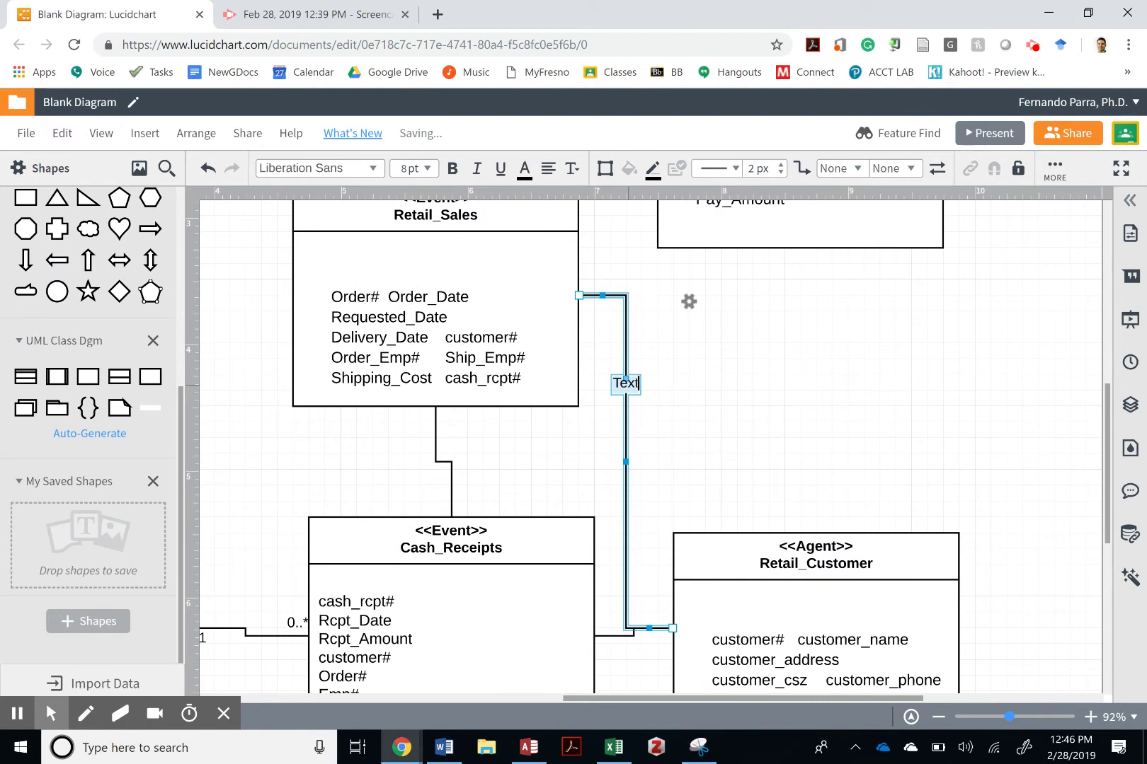
pyautogui.hotkey('ctrl', 'z')
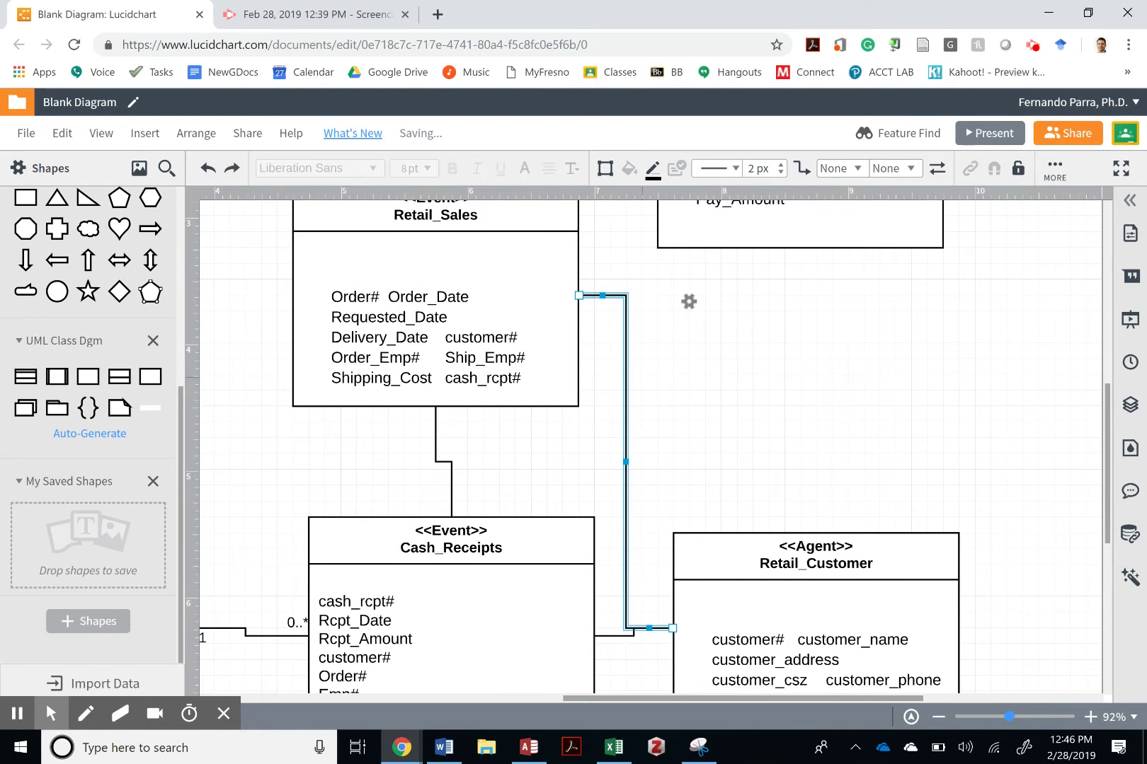
# Step: Add multiplicities to the line between Retail_Sales and Retail_Customer and set the Retail_Customer end to 1..1
pyautogui.click(689, 301)
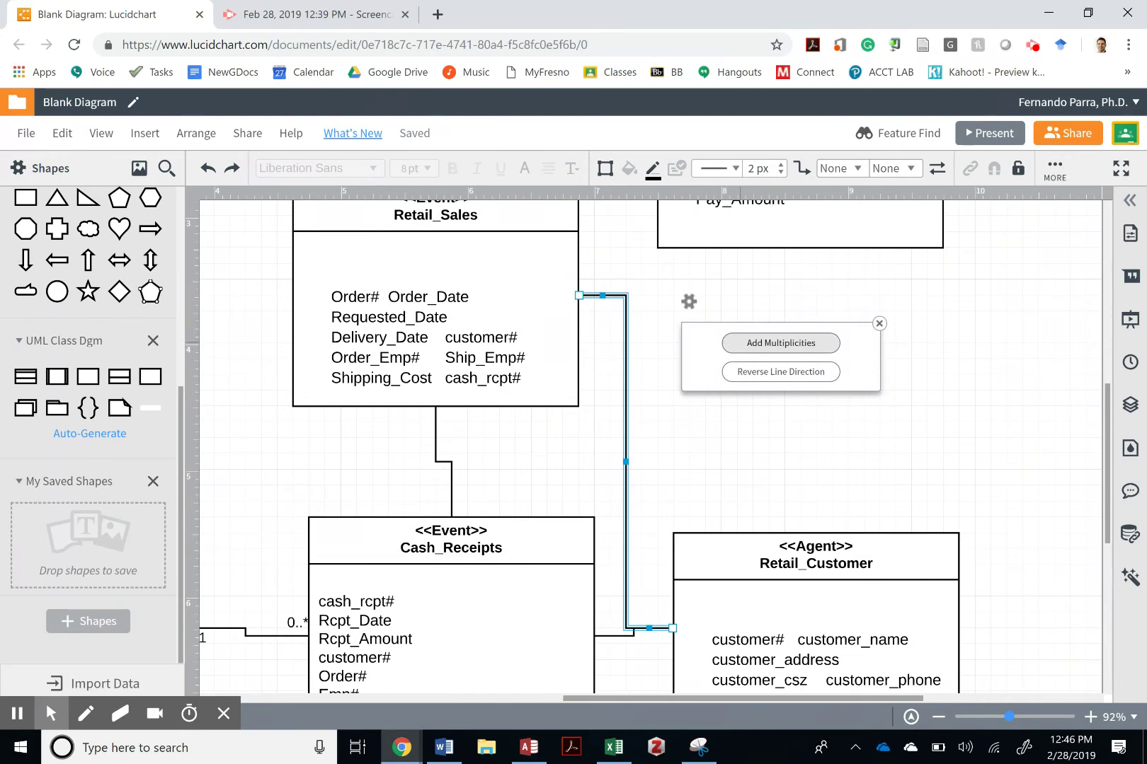
pyautogui.click(781, 343)
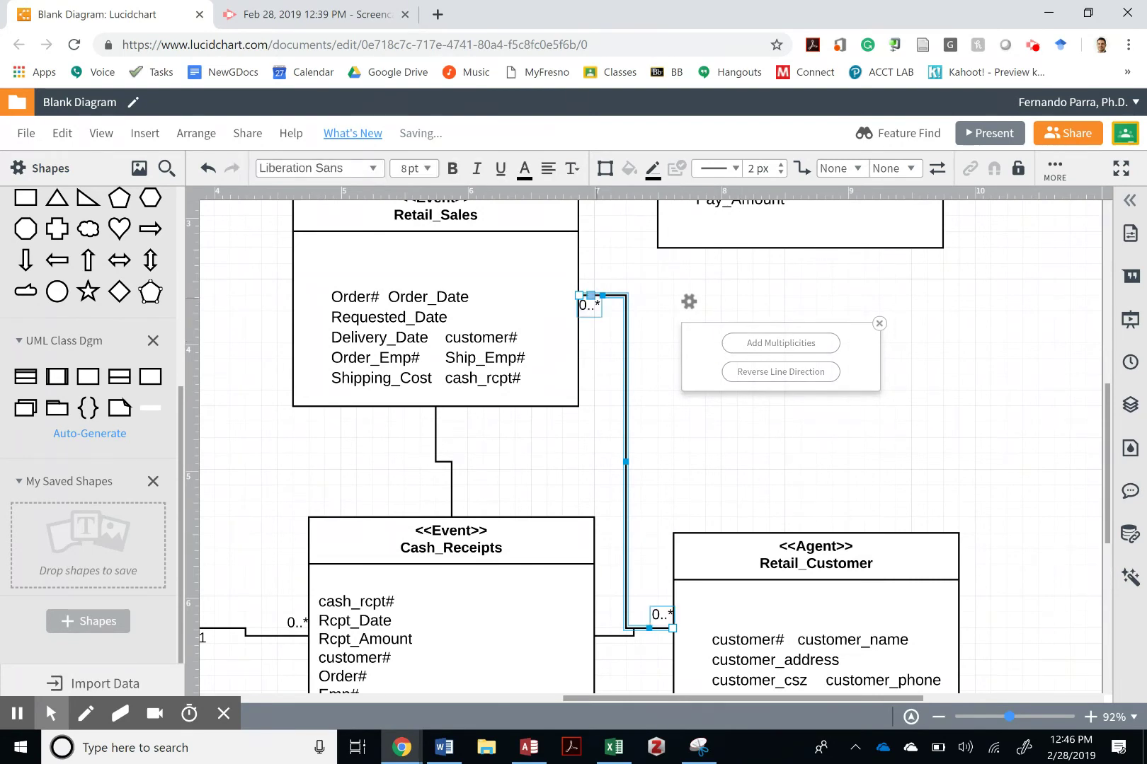
pyautogui.doubleClick(661, 617)
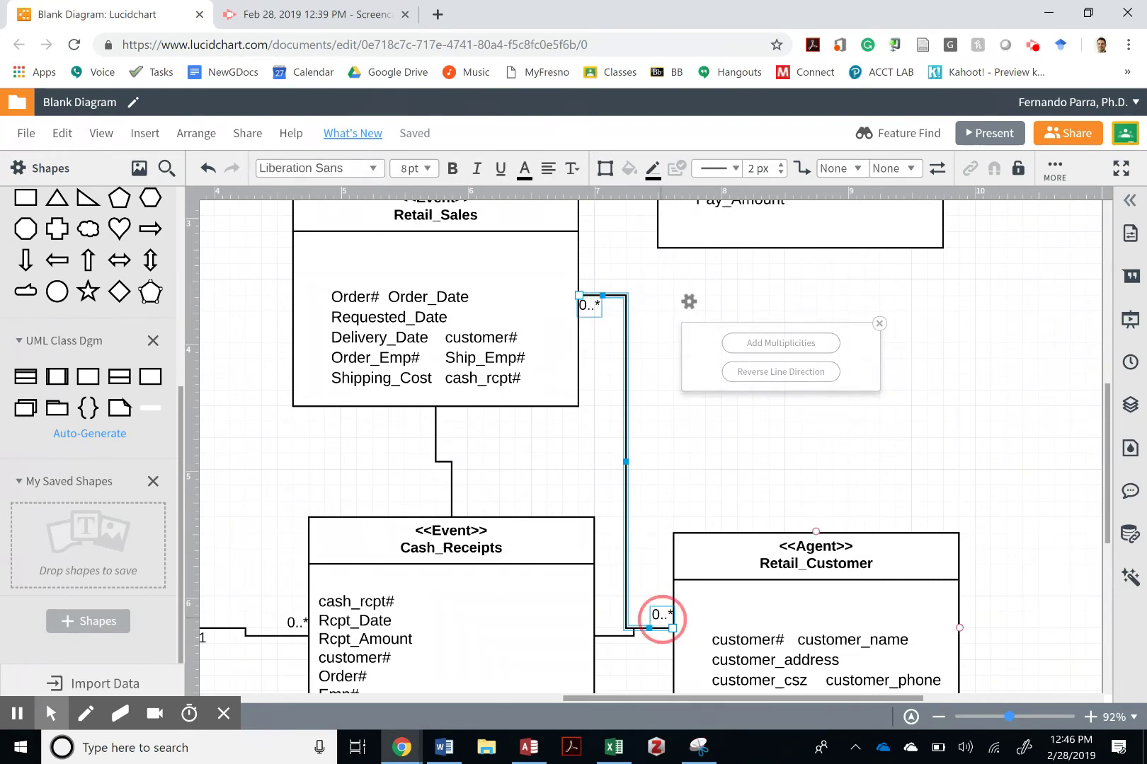
pyautogui.click(651, 614)
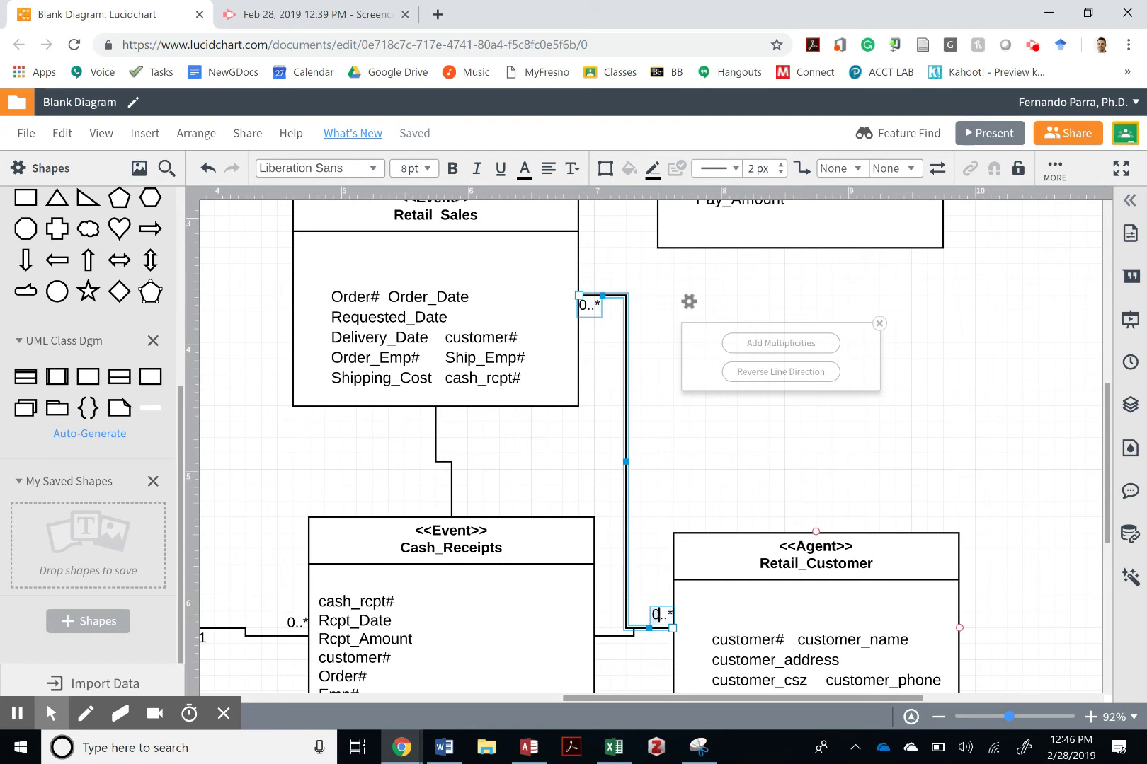
pyautogui.moveTo(660, 614); pyautogui.dragTo(673, 614)
pyautogui.write('1..1')
# Step: Switch to the Snipping Tool and examine the multiplicities between Retailer Orders/Sales and class D in the reference diagram
pyautogui.hotkey('alt', 'Tab')
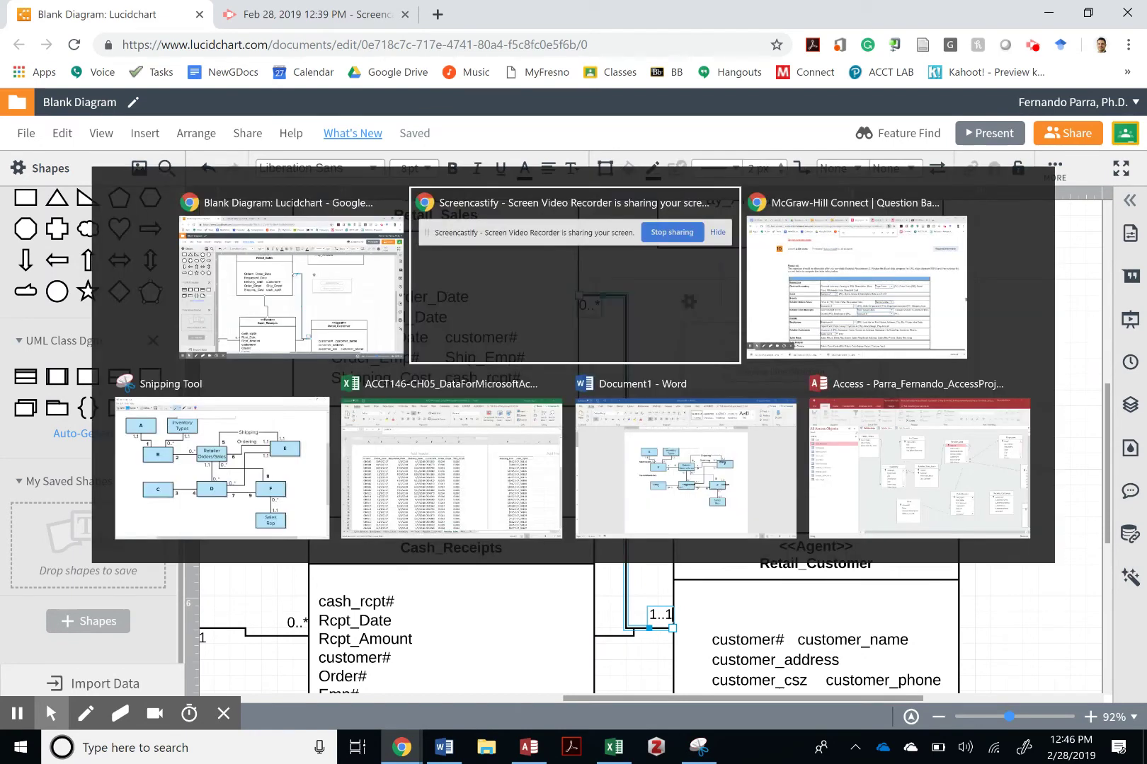
pyautogui.hotkey('alt', 'Tab')
pyautogui.hotkey('alt', 'Tab')
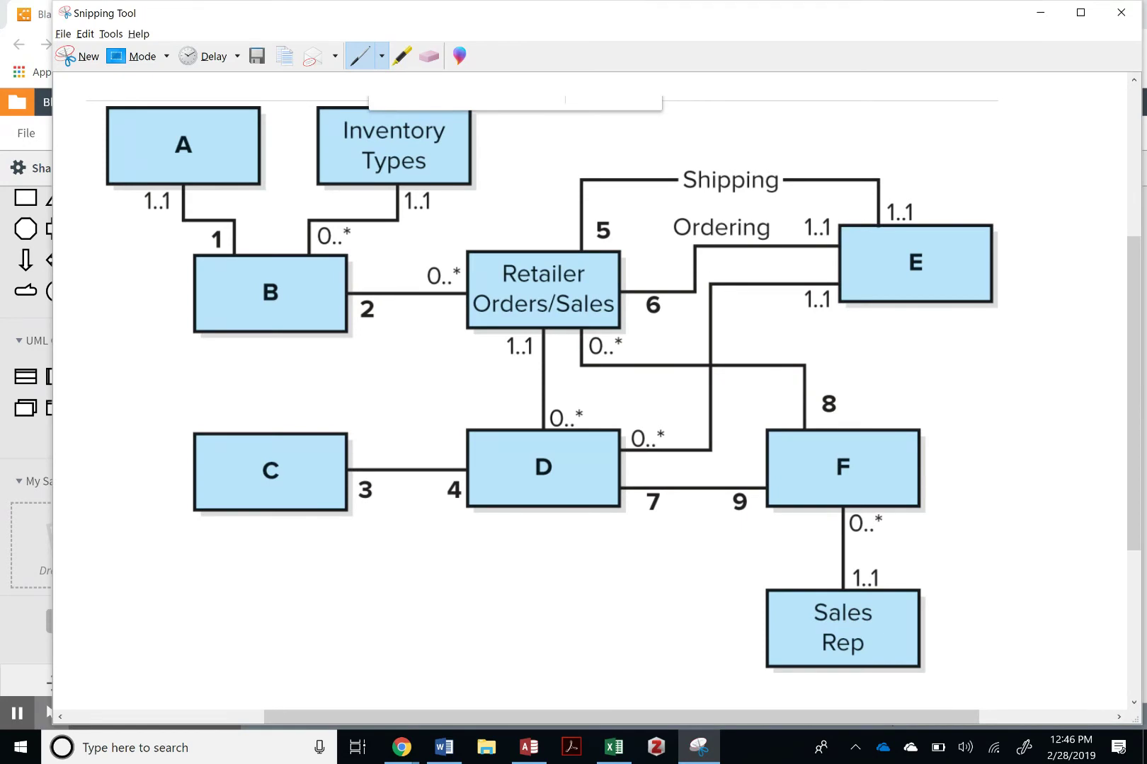
# Step: Back in the Lucidchart diagram, add multiplicities to the Retail_Sales–Cash_Receipts line, set the Retail_Sales end to 1..1 and check the other end against the reference
pyautogui.hotkey('alt', 'Tab')
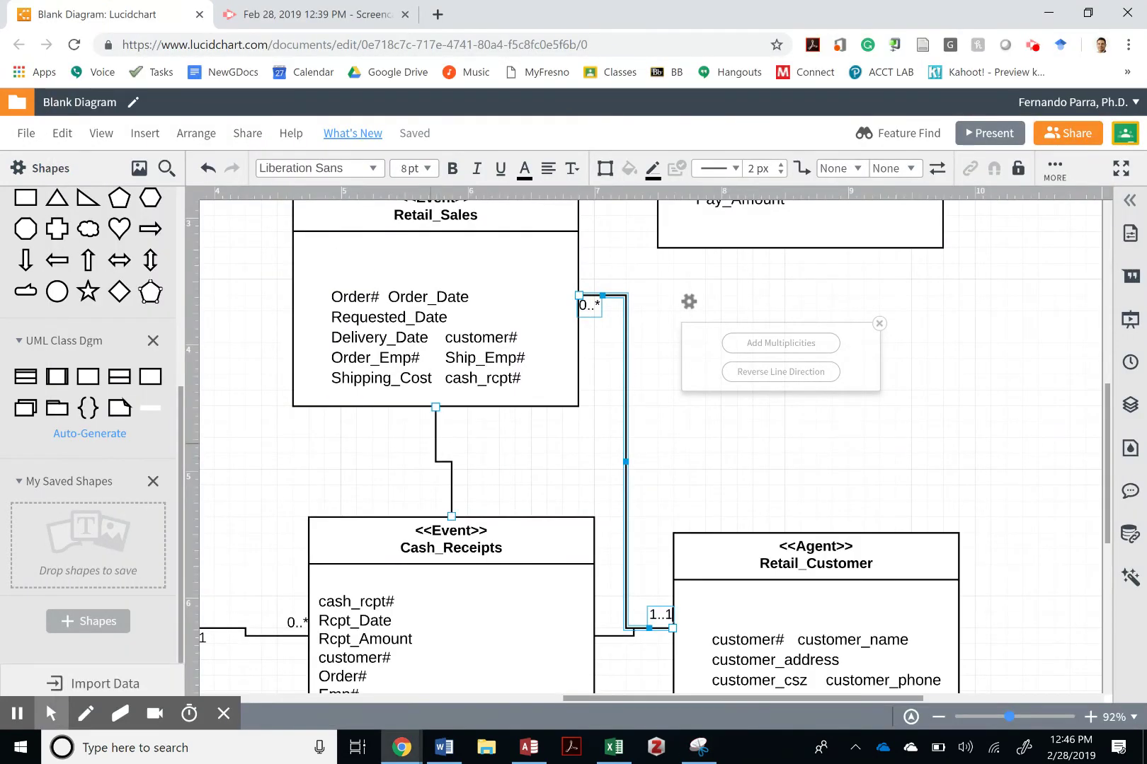
pyautogui.keyDown('shift'); pyautogui.click(443, 461); pyautogui.keyUp('shift')
pyautogui.click(470, 414)
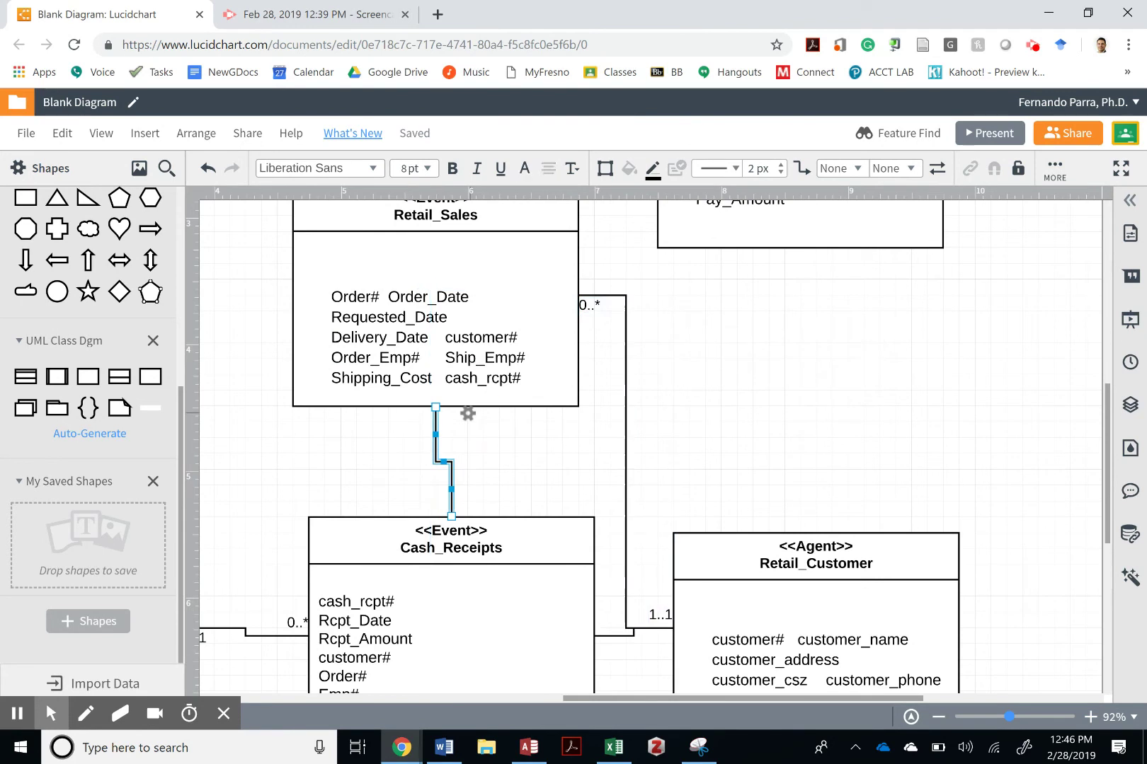
pyautogui.click(468, 414)
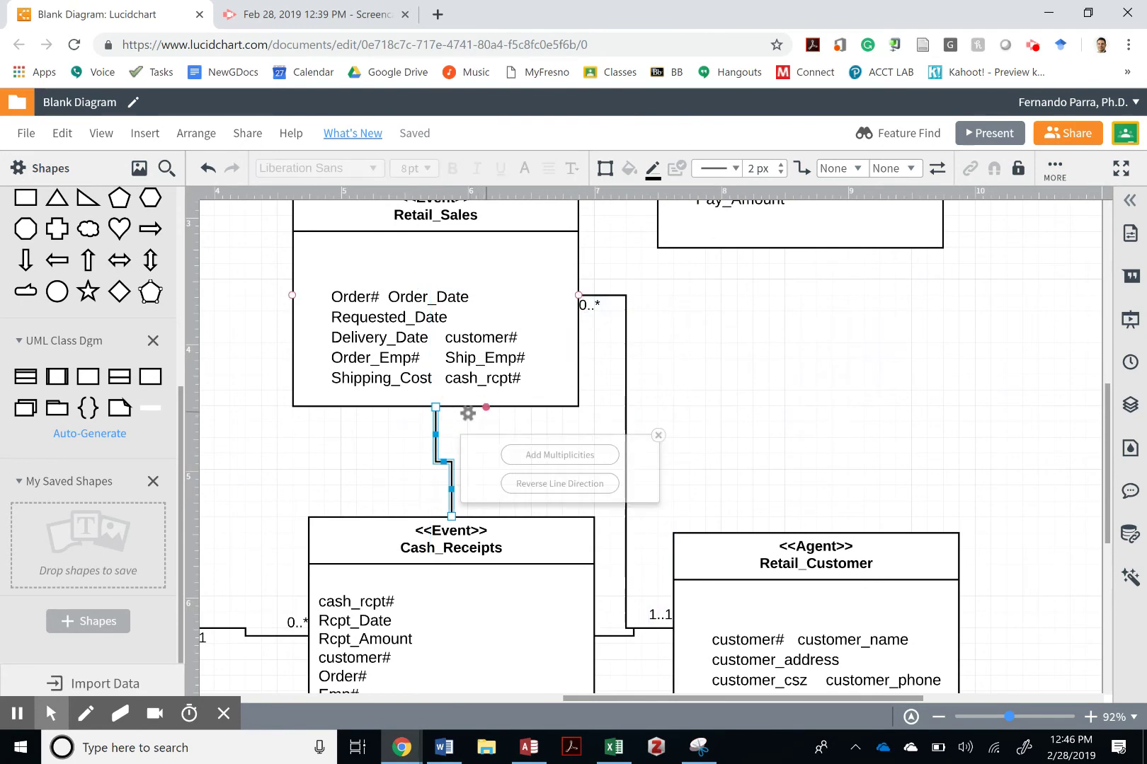
pyautogui.click(525, 455)
pyautogui.click(414, 412)
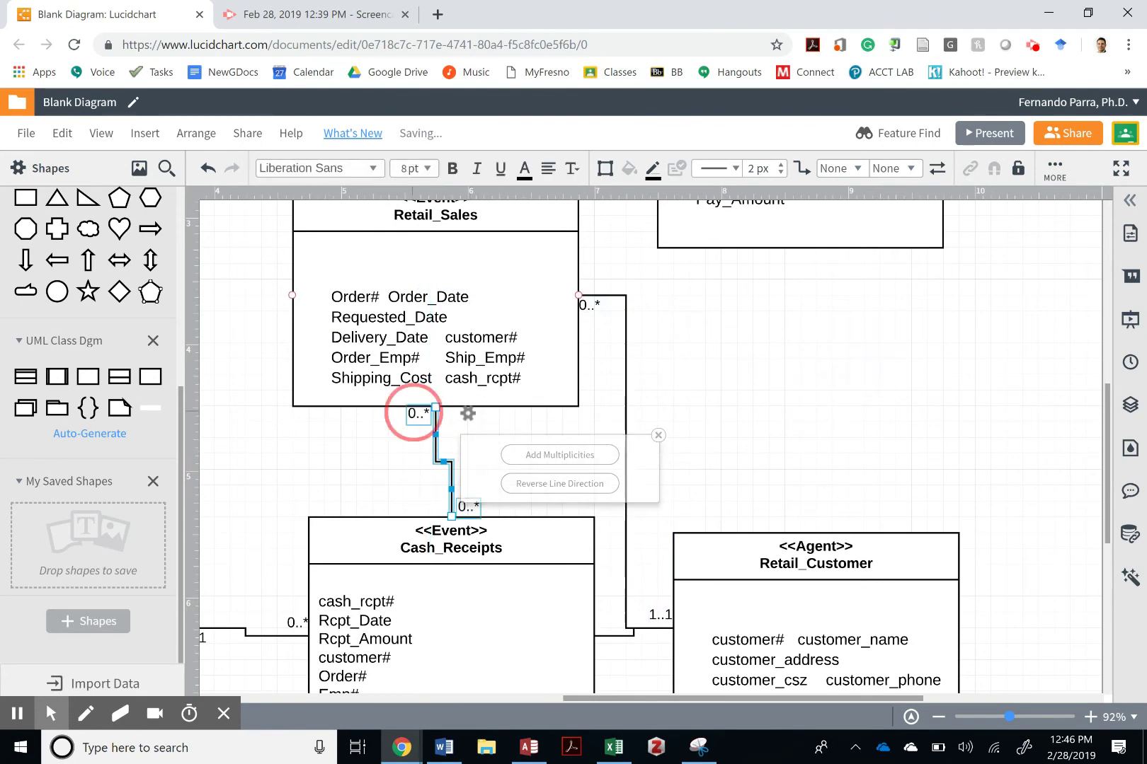
pyautogui.write('1..1')
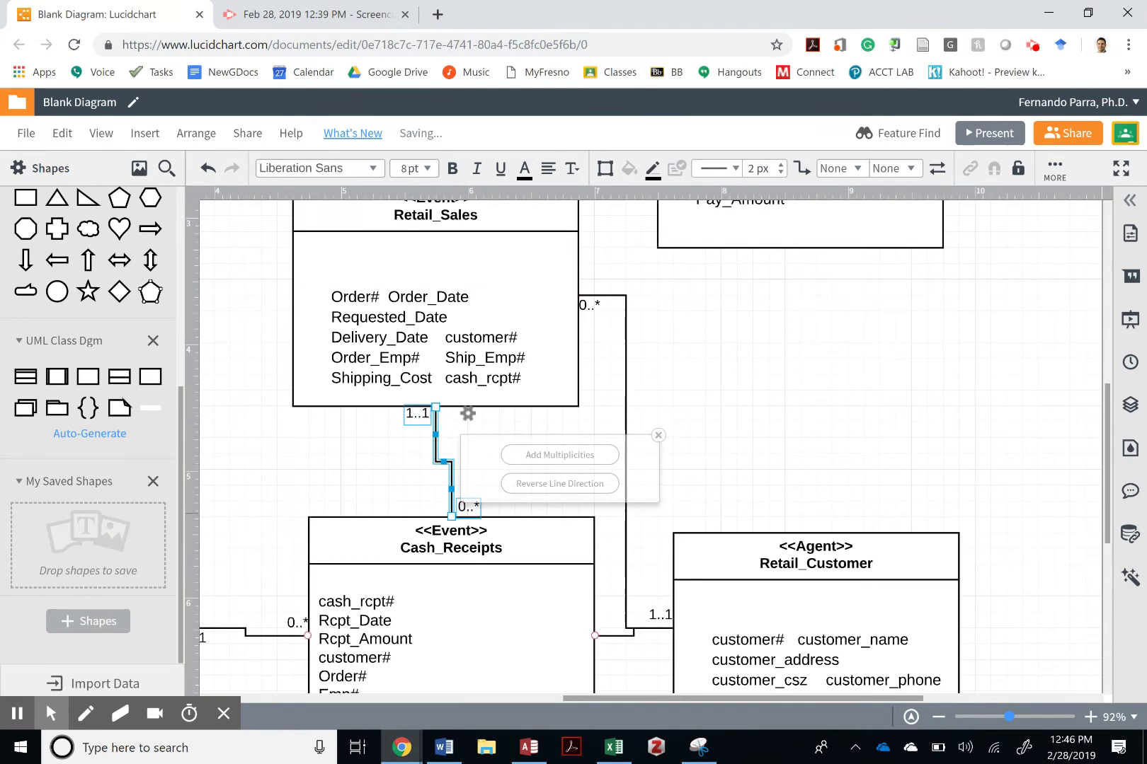
pyautogui.click(467, 507)
pyautogui.hotkey('alt', 'Tab')
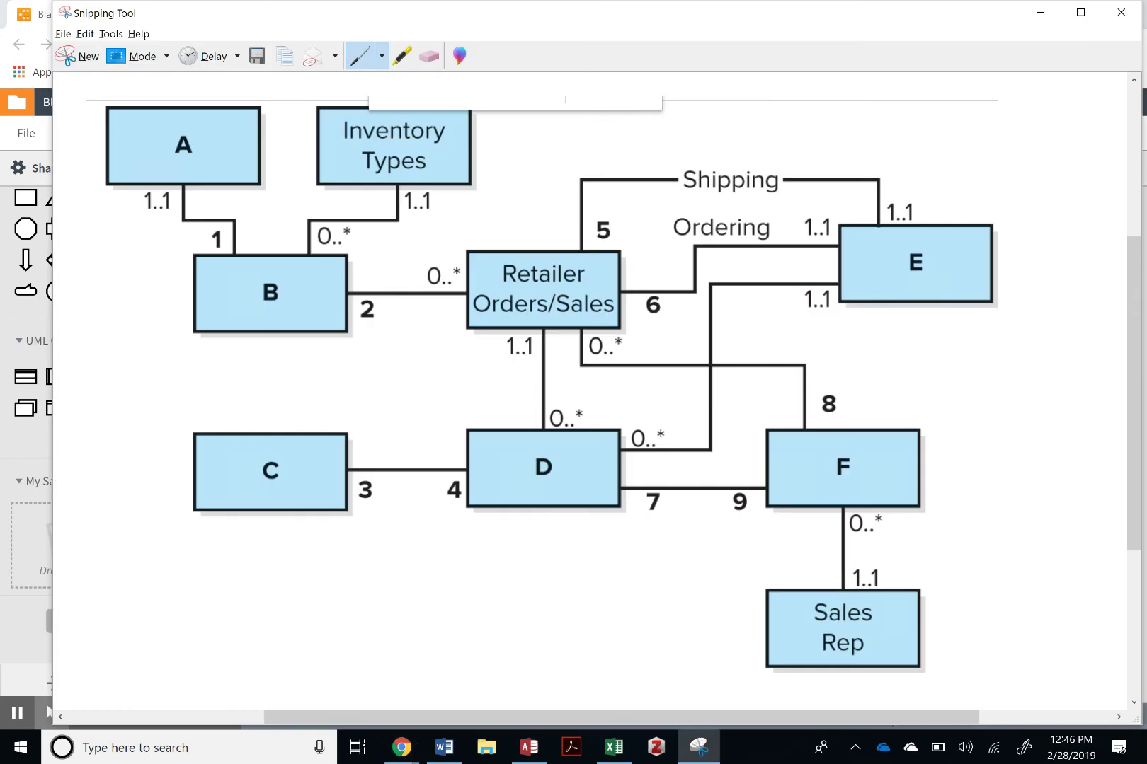
pyautogui.hotkey('alt', 'Tab')
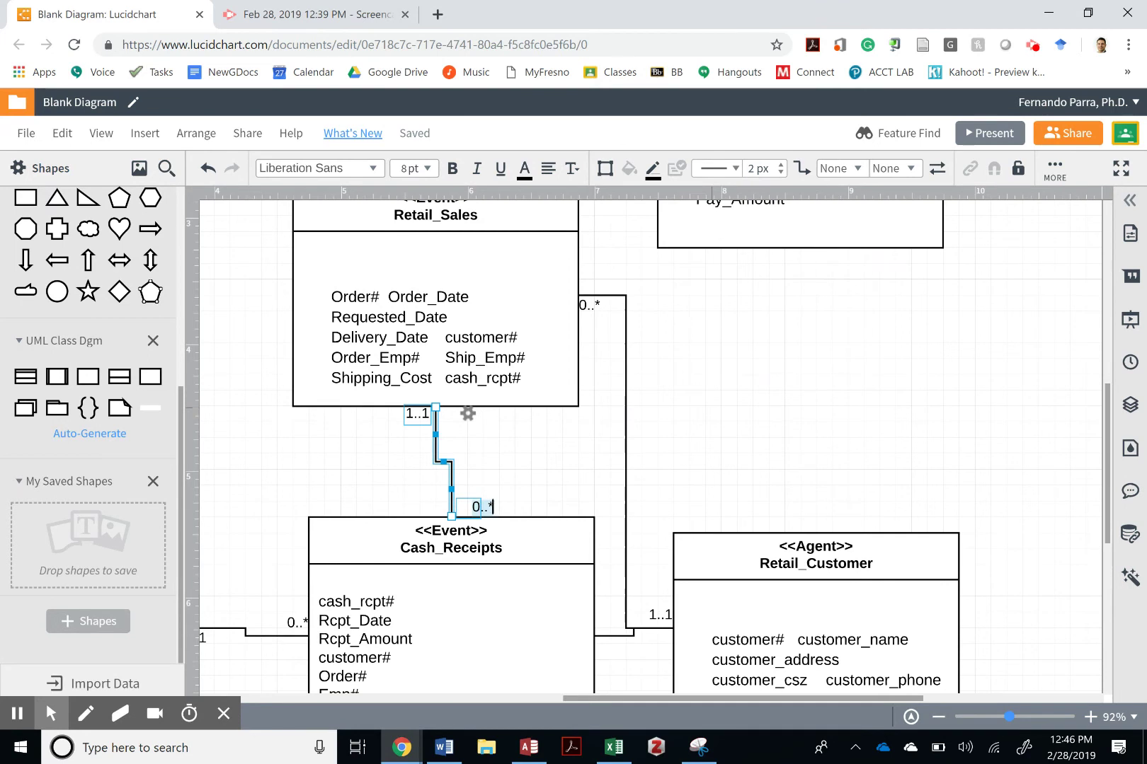
# Step: Consult the reference diagram in the Snipping Tool and move the Employees class in Lucidchart farther to the right of Retail_Sales and slightly down
pyautogui.scroll(3, 655, 450)
pyautogui.hscroll(-1, 654, 451)
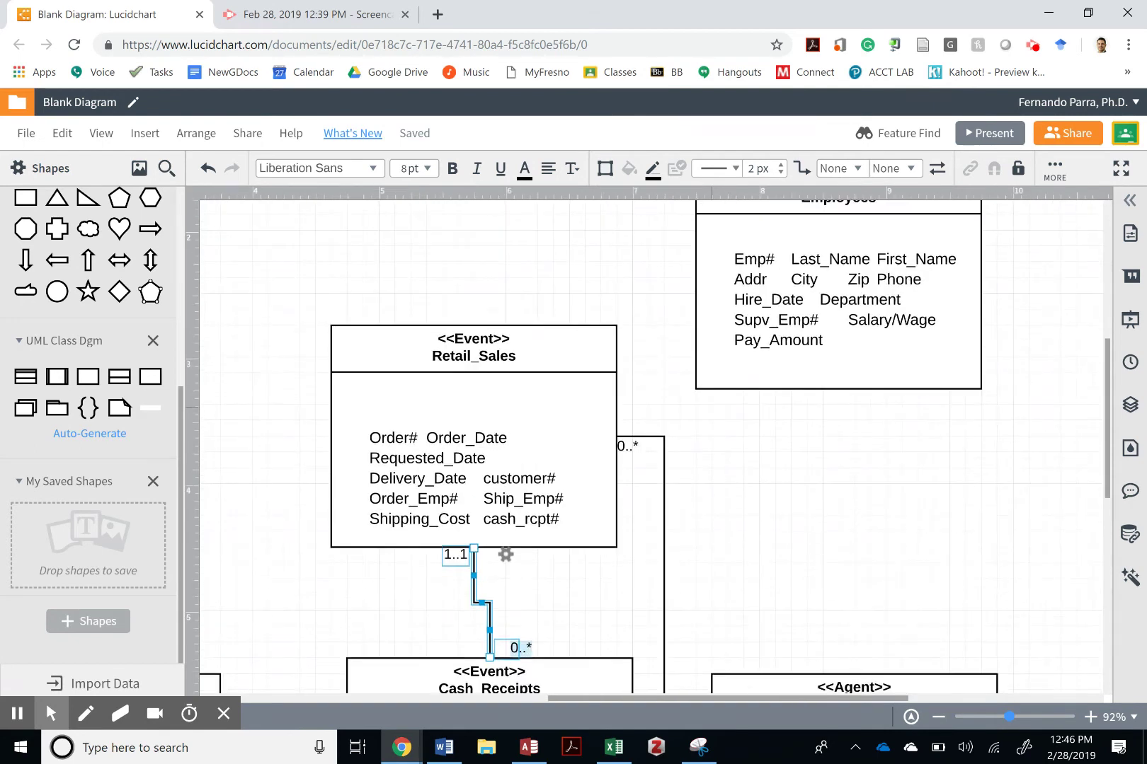
pyautogui.scroll(2, 655, 450)
pyautogui.hotkey('alt', 'Tab')
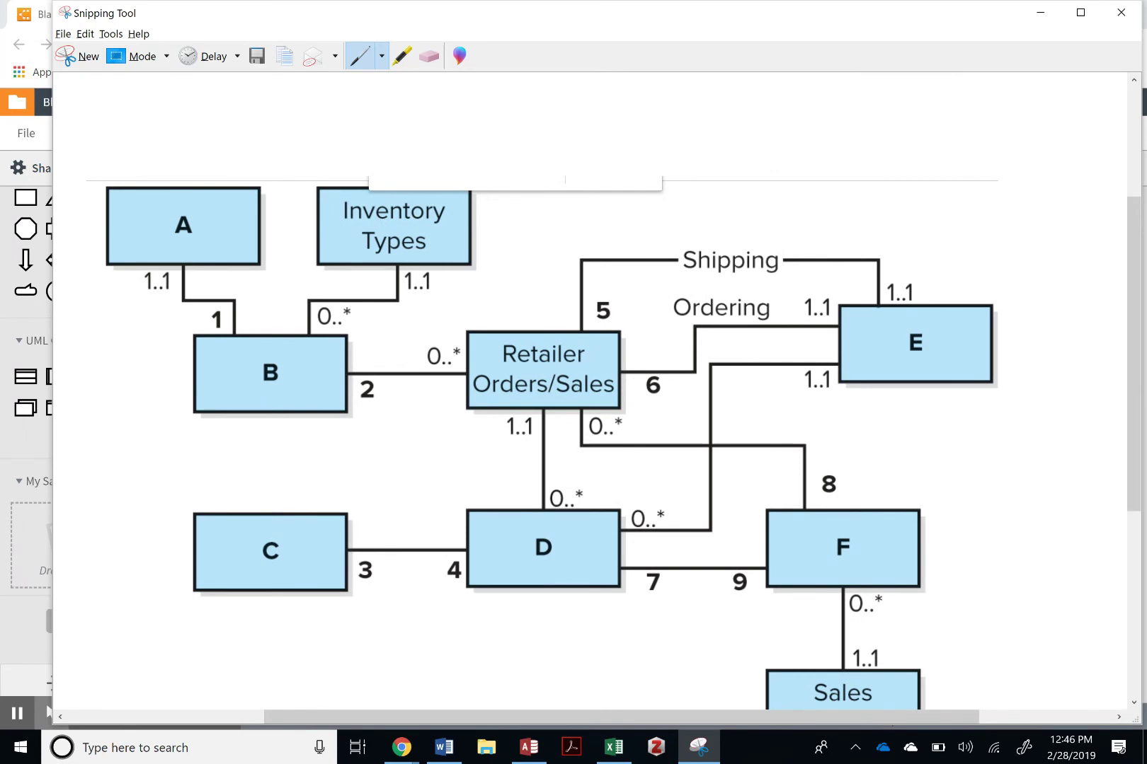
pyautogui.hotkey('alt', 'Tab')
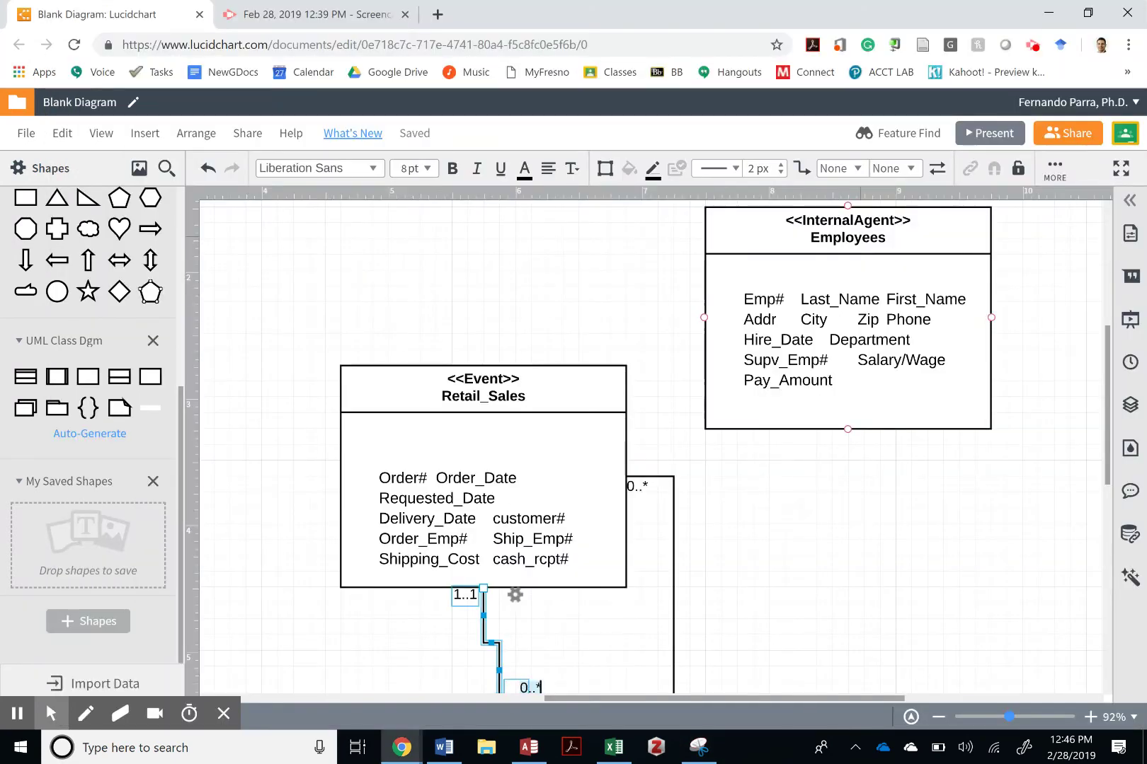
pyautogui.moveTo(886, 223); pyautogui.dragTo(952, 251)
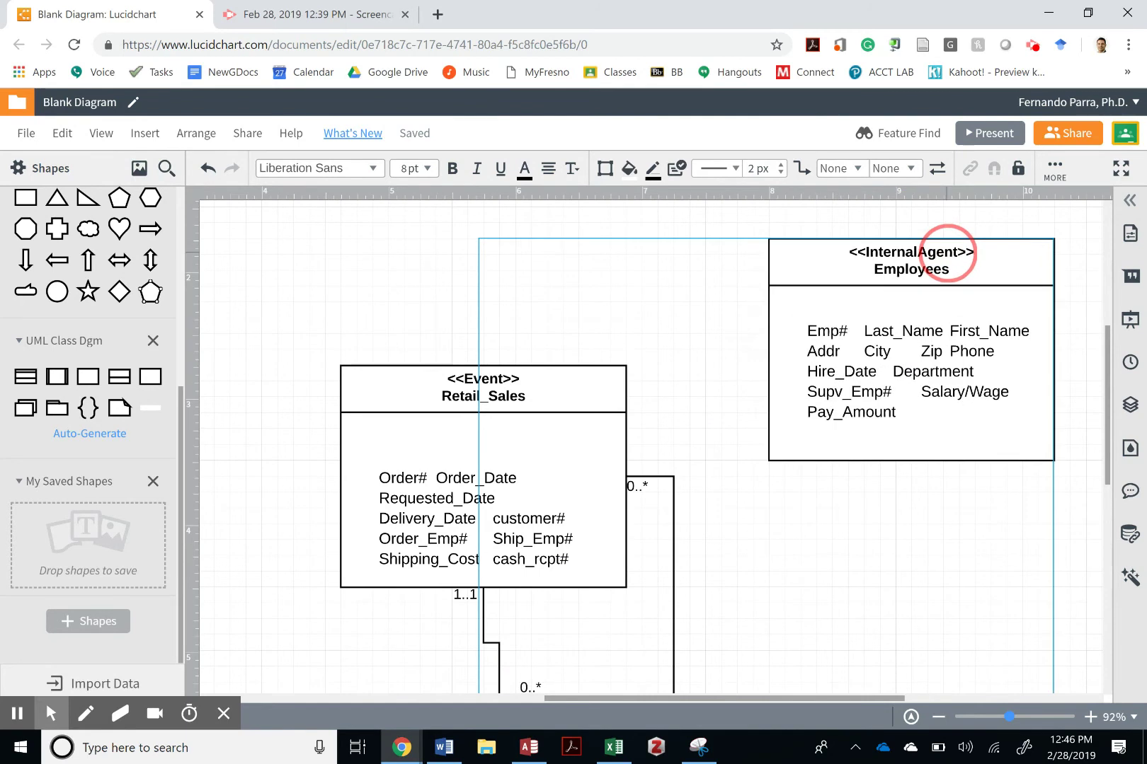
# Step: Recheck the reference diagram and connect the top of Employees to the top of Retail_Sales in Lucidchart with a line whose end arrowhead is None
pyautogui.hotkey('alt', 'Tab')
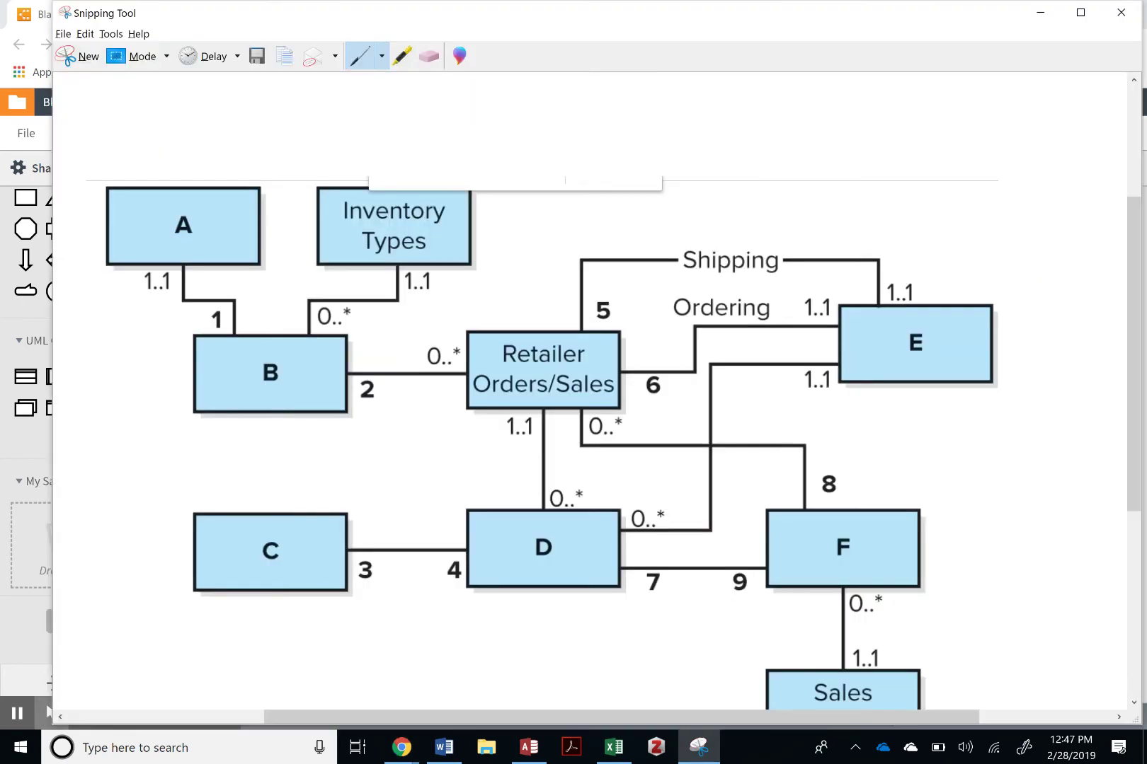
pyautogui.hotkey('alt', 'Tab')
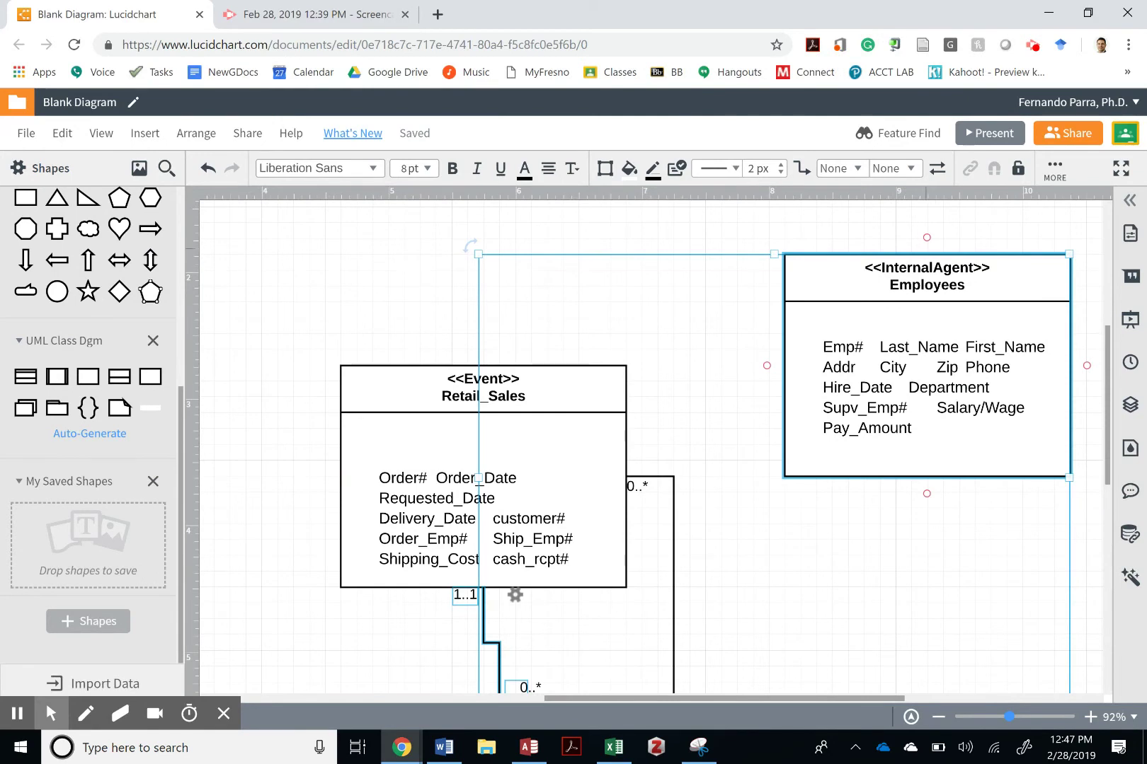
pyautogui.moveTo(927, 237); pyautogui.dragTo(484, 399)
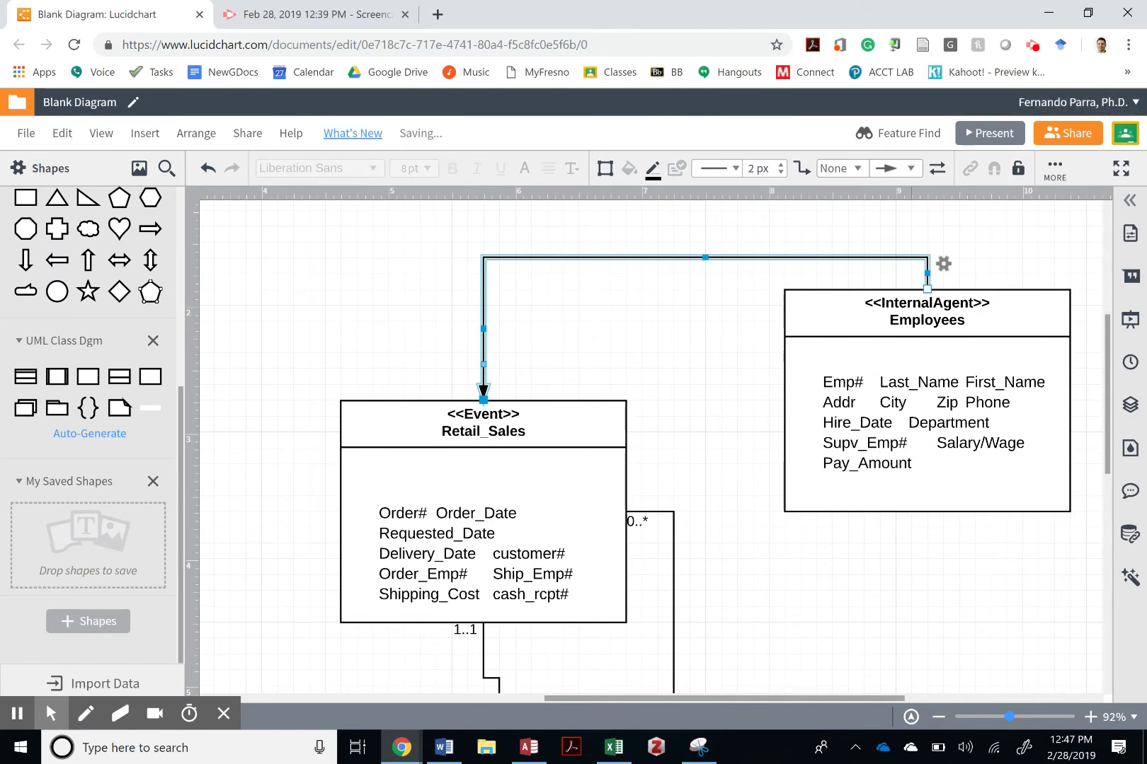
pyautogui.click(893, 168)
pyautogui.click(904, 190)
# Step: Label the upper line between Employees and Retail_Sales "Shipping"
pyautogui.doubleClick(703, 257)
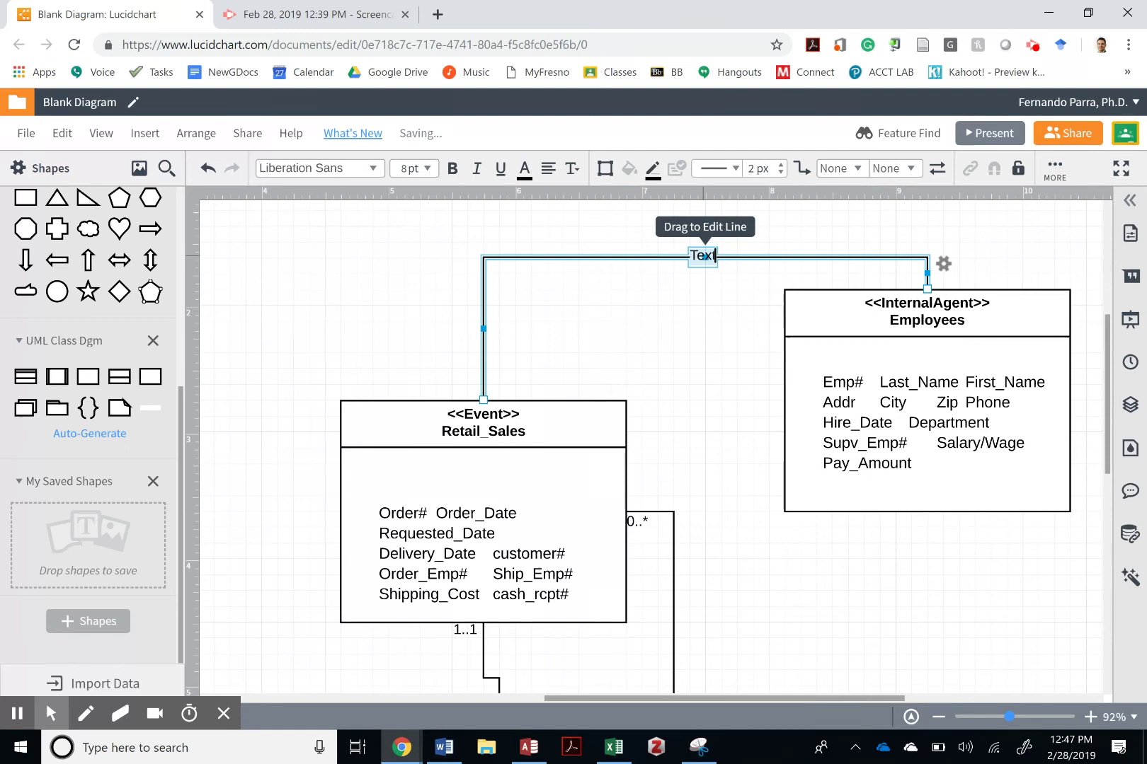
pyautogui.click(690, 256)
pyautogui.doubleClick(703, 256)
pyautogui.press('BackSpace')
pyautogui.write('Shipping')
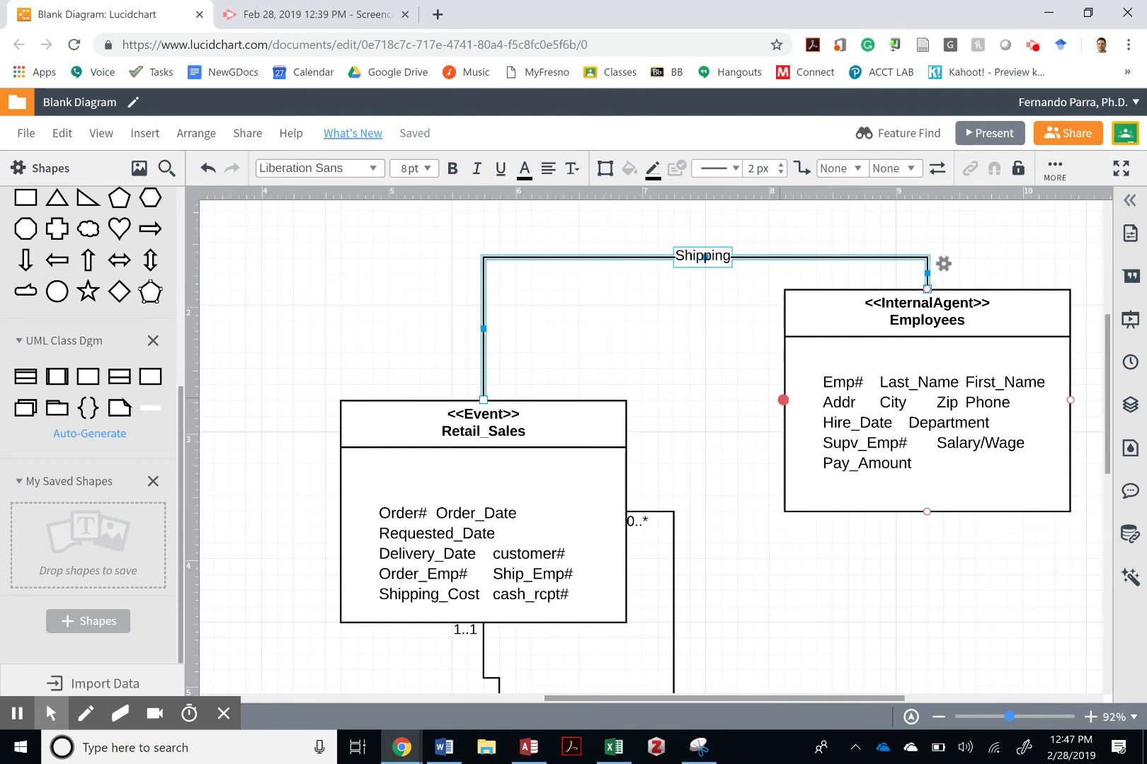
# Step: Connect the left side of Employees to the top of Retail_Sales with a second line, set its end arrowhead to None and open its line options
pyautogui.moveTo(782, 400); pyautogui.dragTo(494, 397)
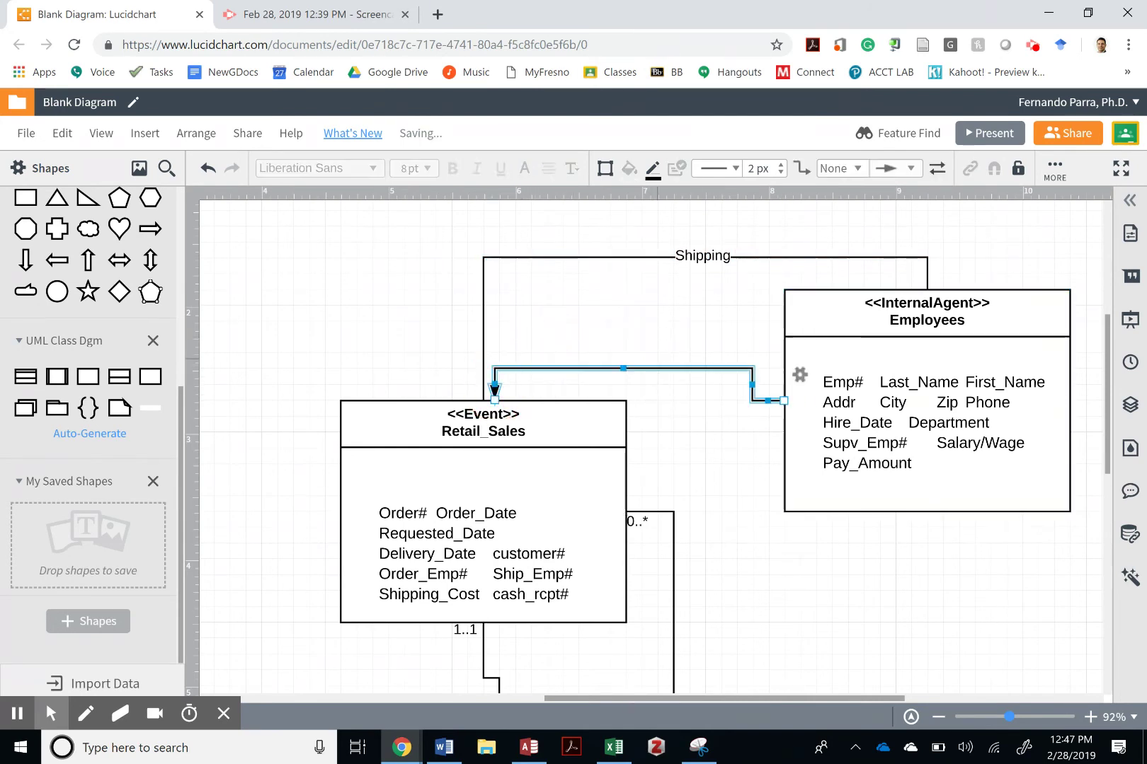
pyautogui.click(895, 168)
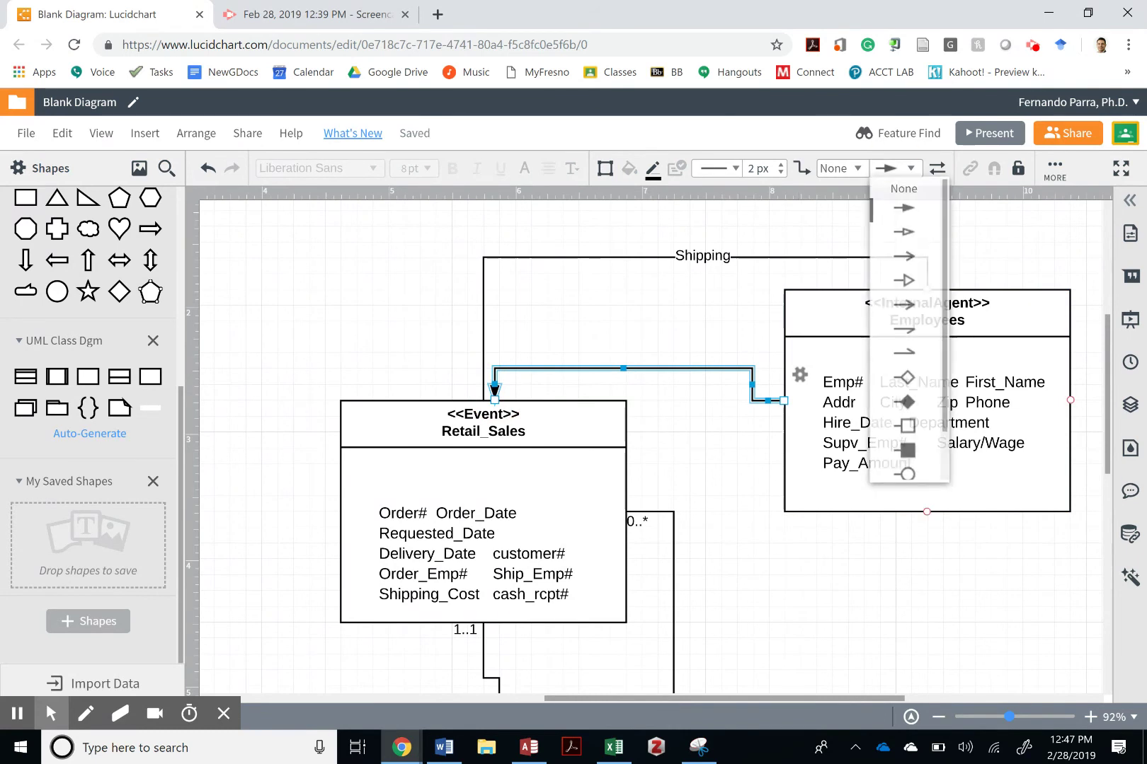
pyautogui.click(902, 190)
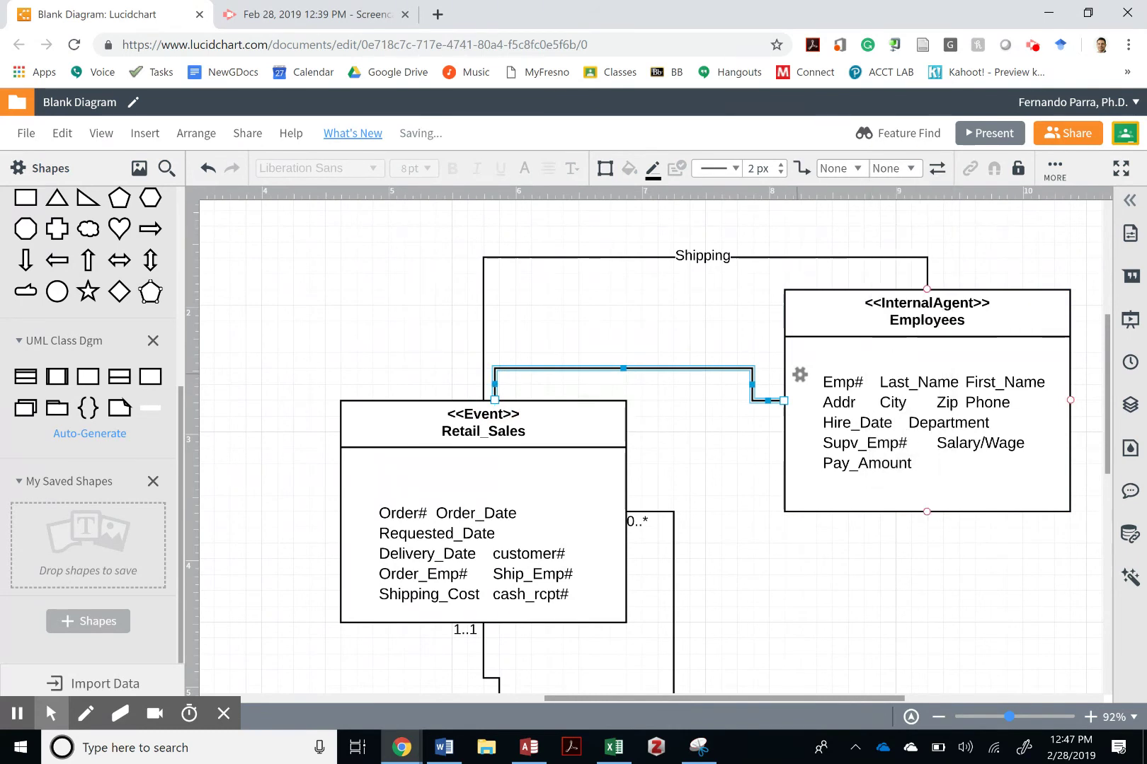
pyautogui.doubleClick(798, 374)
pyautogui.click(798, 374)
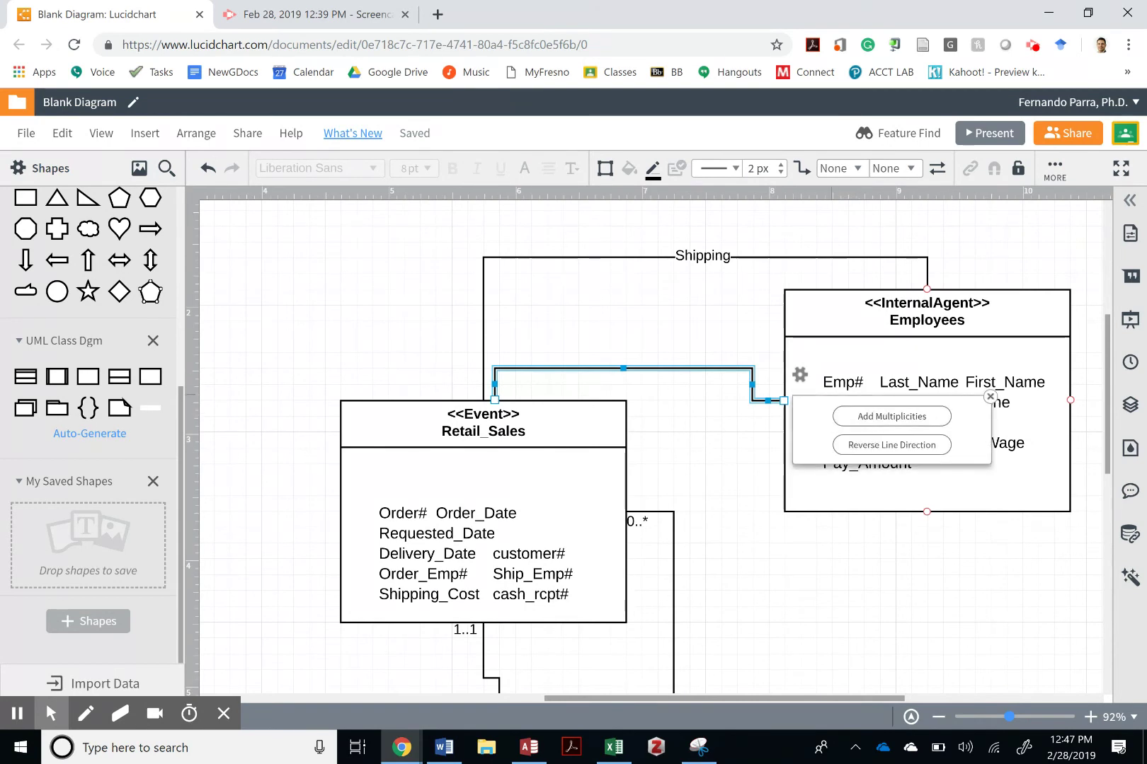
# Step: Label the second, lower line between Employees and Retail_Sales "Ordering"
pyautogui.doubleClick(622, 365)
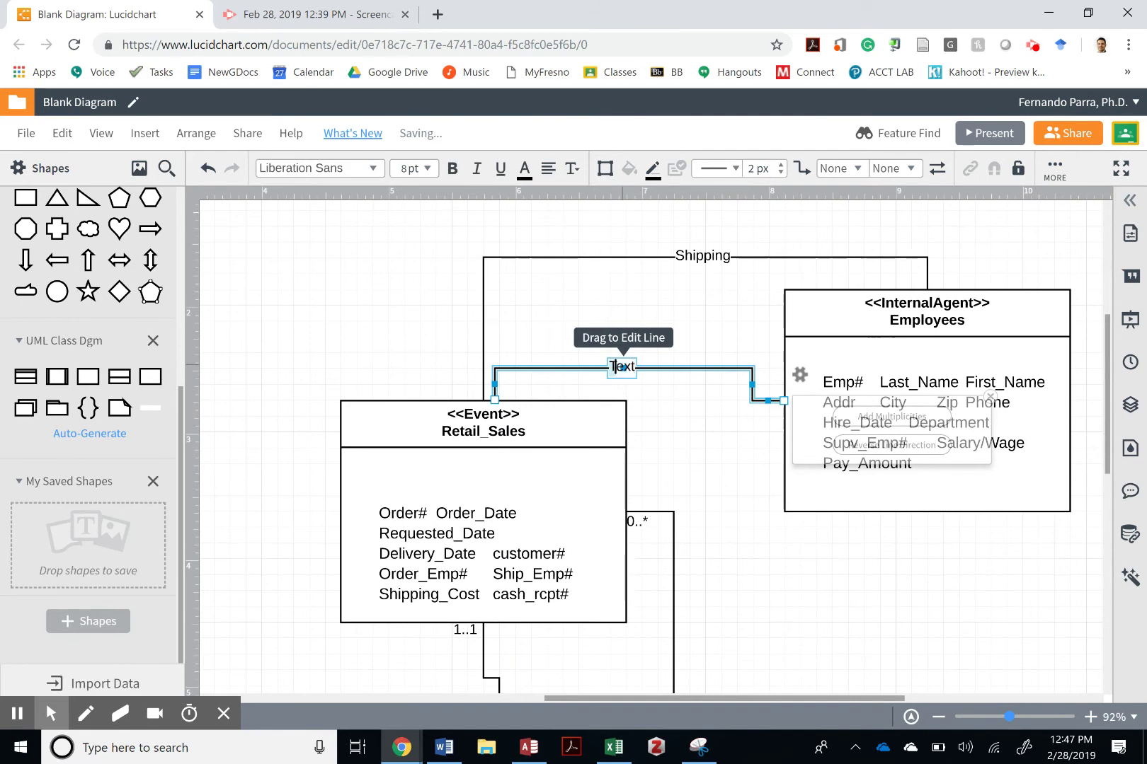
pyautogui.write('Ordering')
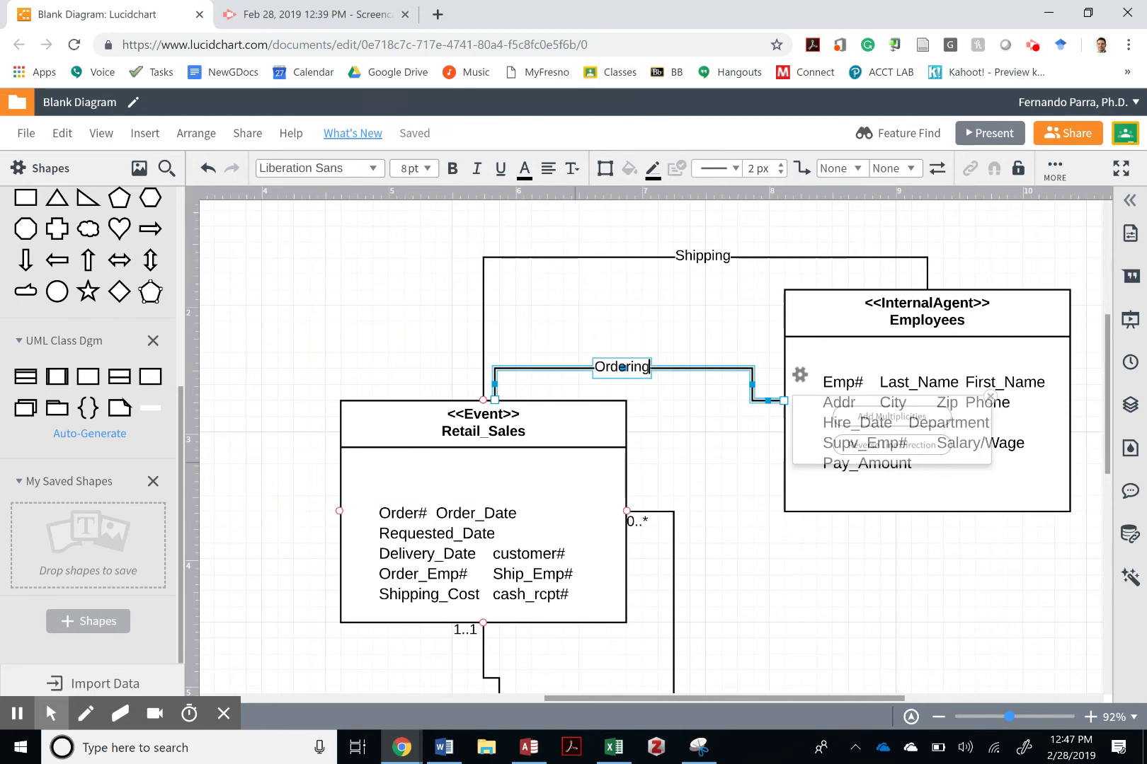
pyautogui.click(693, 325)
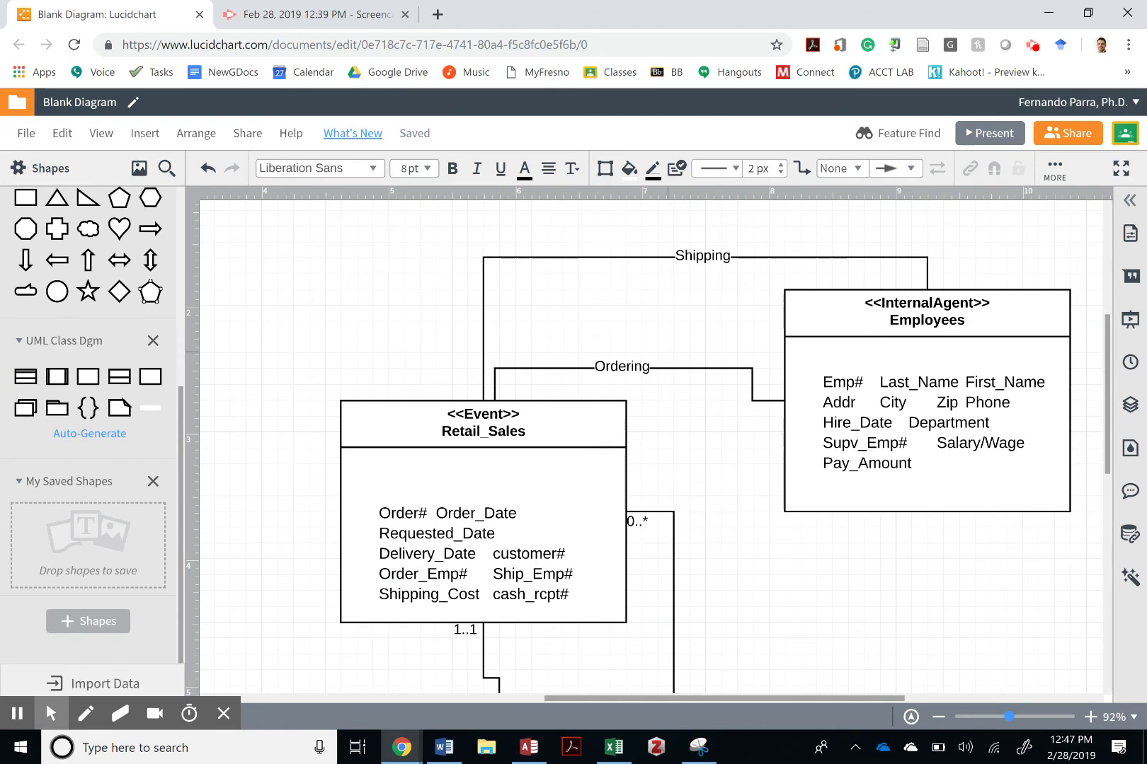
# Step: Add multiplicities to the Ordering line and set its Employees end to 1..1
pyautogui.scroll(-3, 651, 446)
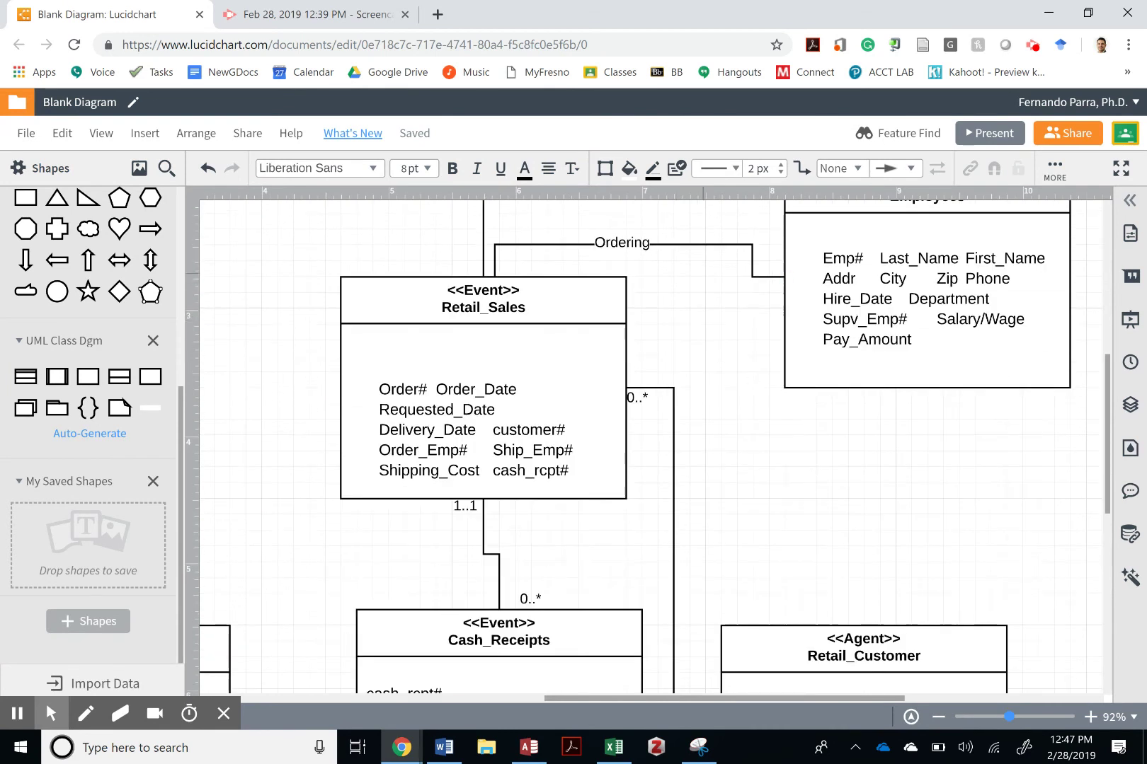
pyautogui.scroll(1, 649, 447)
pyautogui.click(708, 269)
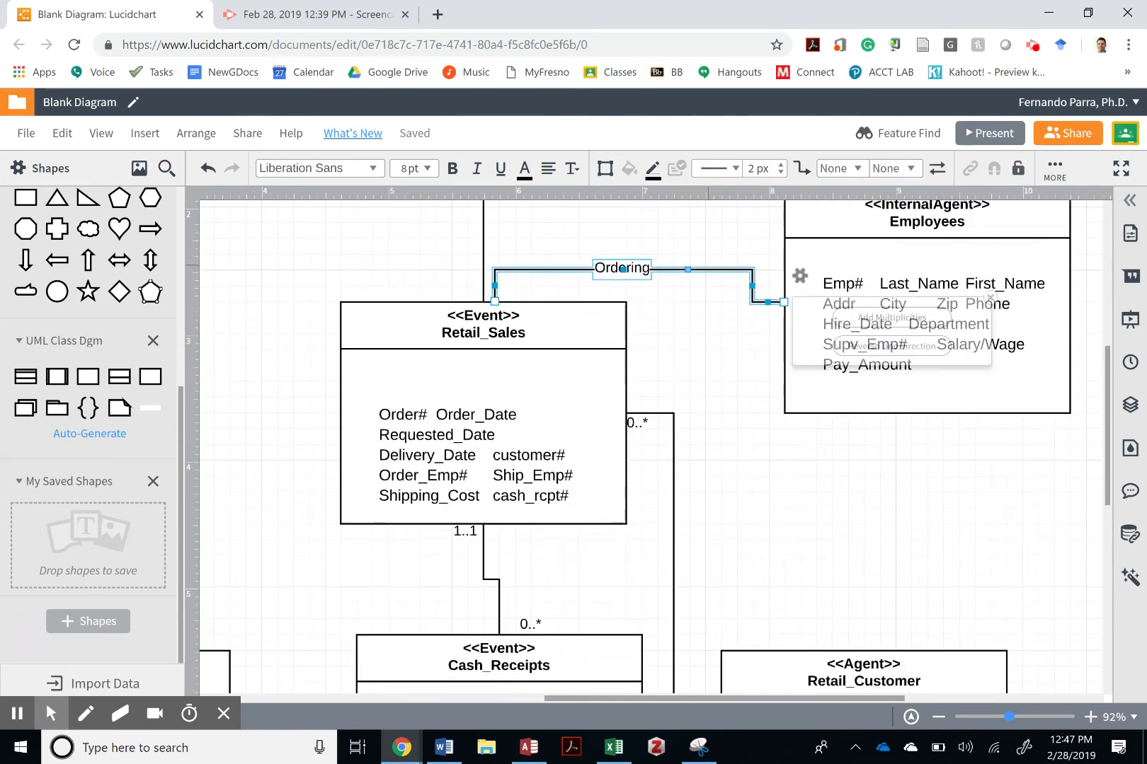
pyautogui.click(892, 318)
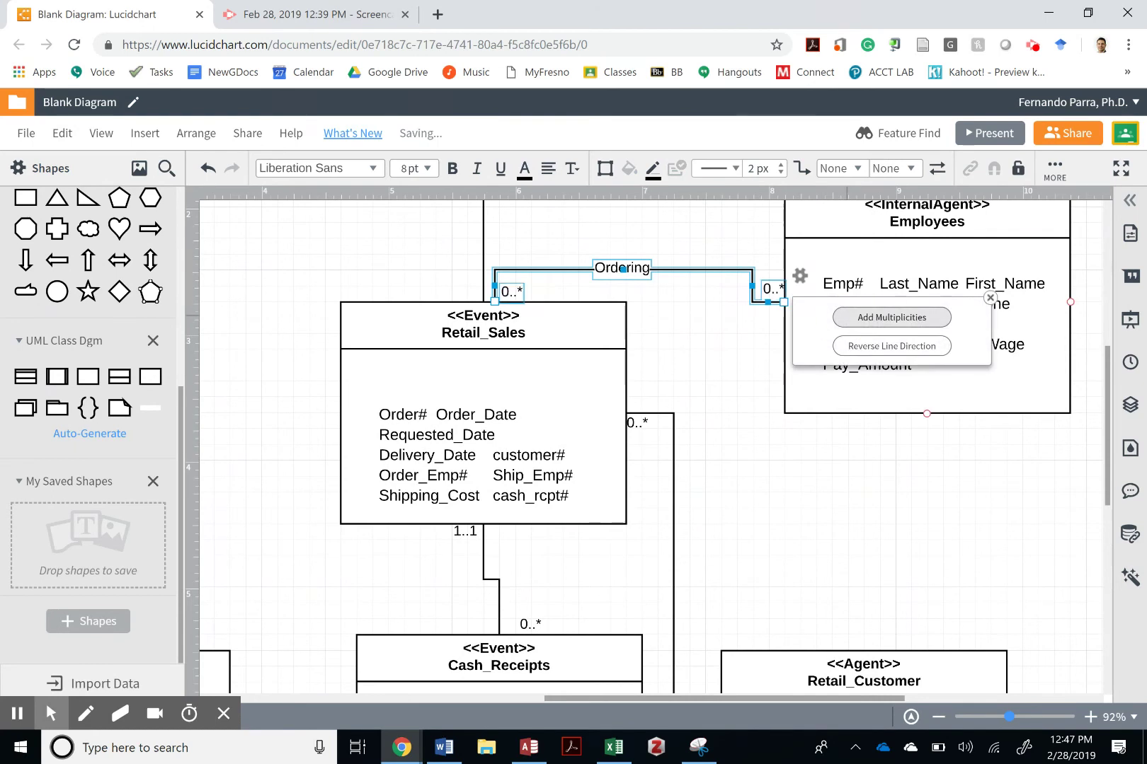
pyautogui.doubleClick(773, 289)
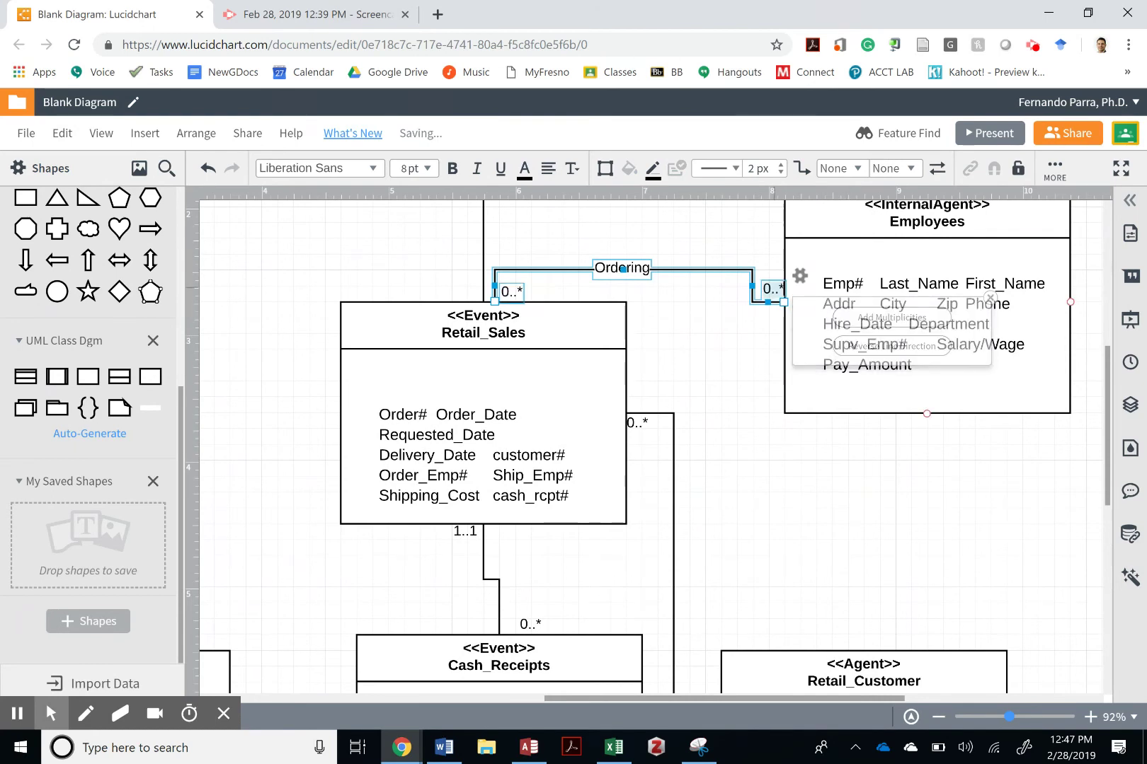
pyautogui.write('1..1')
pyautogui.scroll(3, 651, 446)
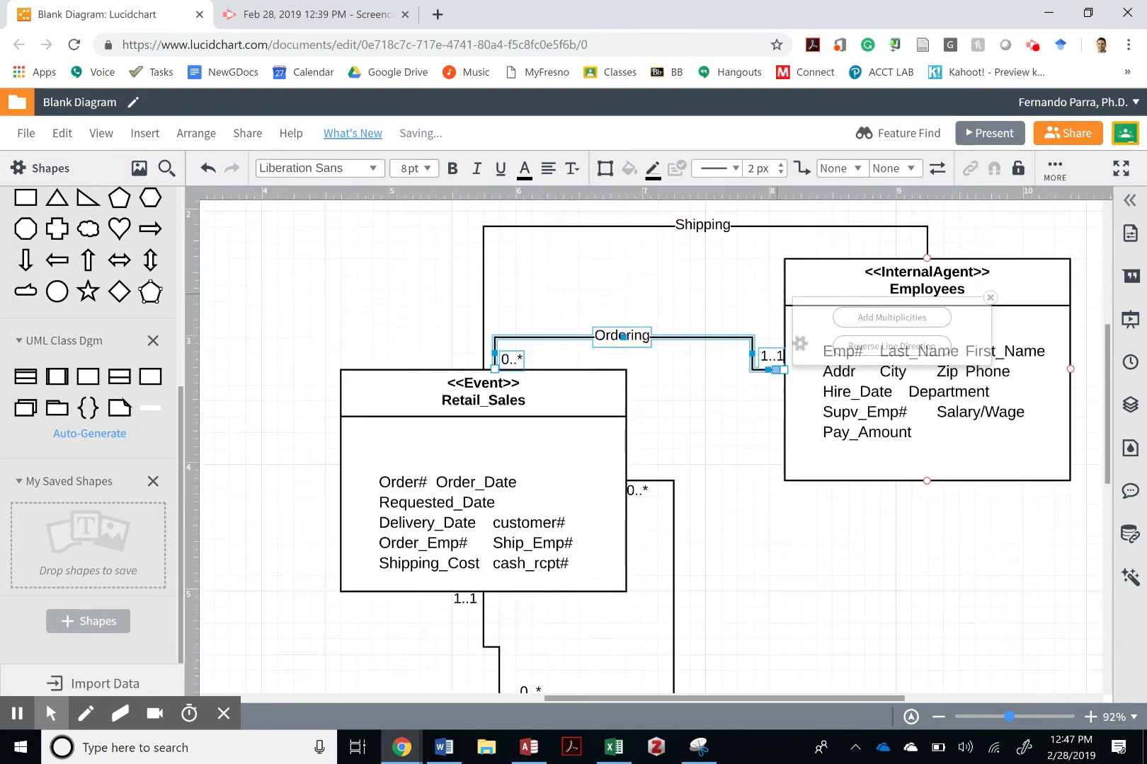
# Step: Add multiplicities to the Shipping line and set its Employees end to 1..1
pyautogui.click(778, 325)
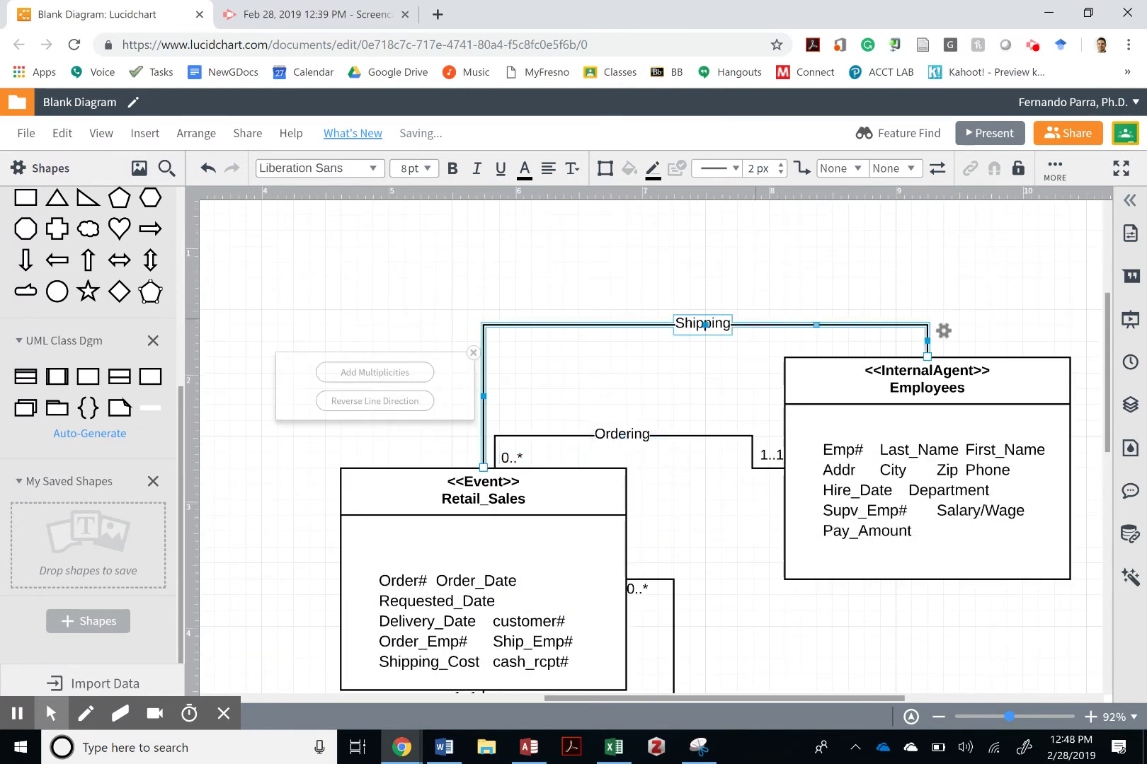
pyautogui.click(361, 375)
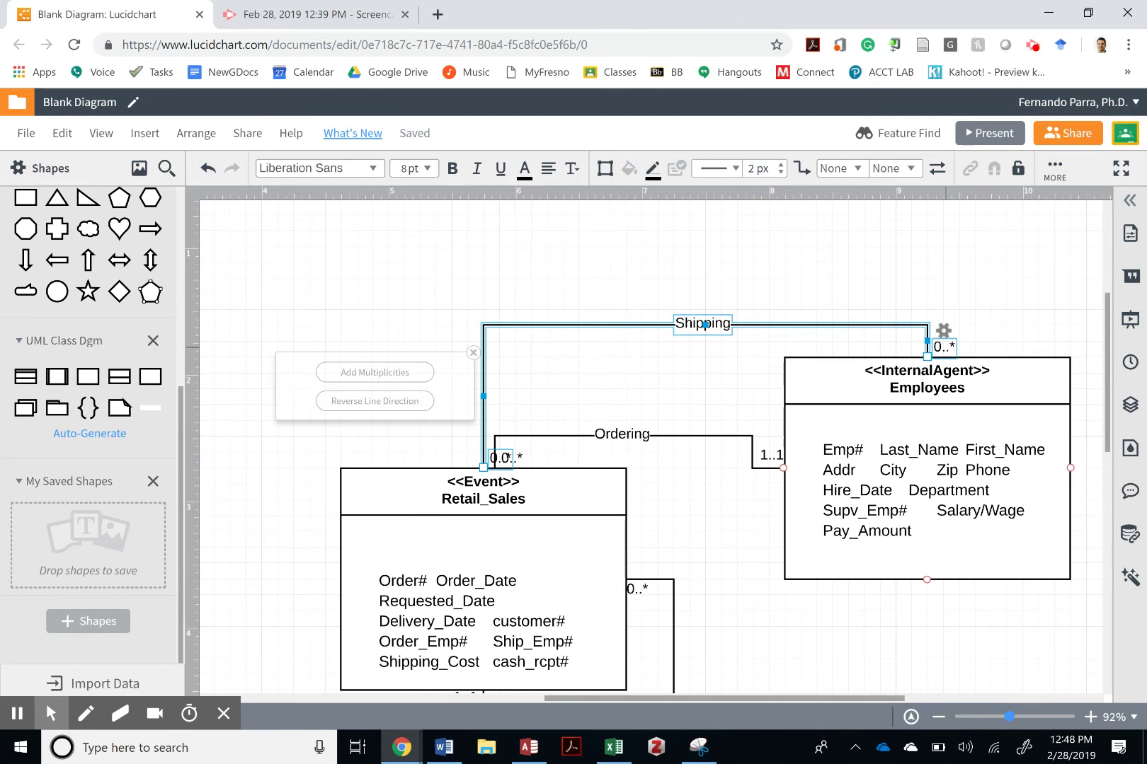
pyautogui.write('1..1')
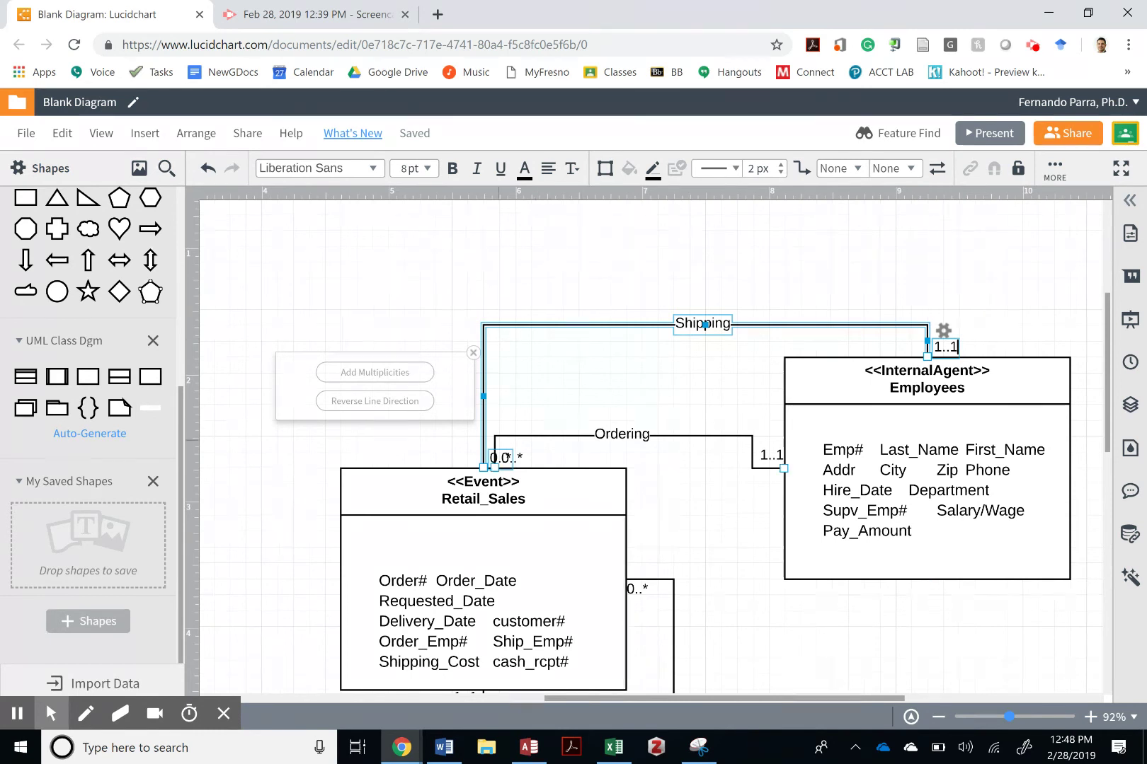
# Step: Shift the Ordering line's Retail_Sales end to the right along the class edge, clear of the Shipping line's multiplicity
pyautogui.click(494, 442)
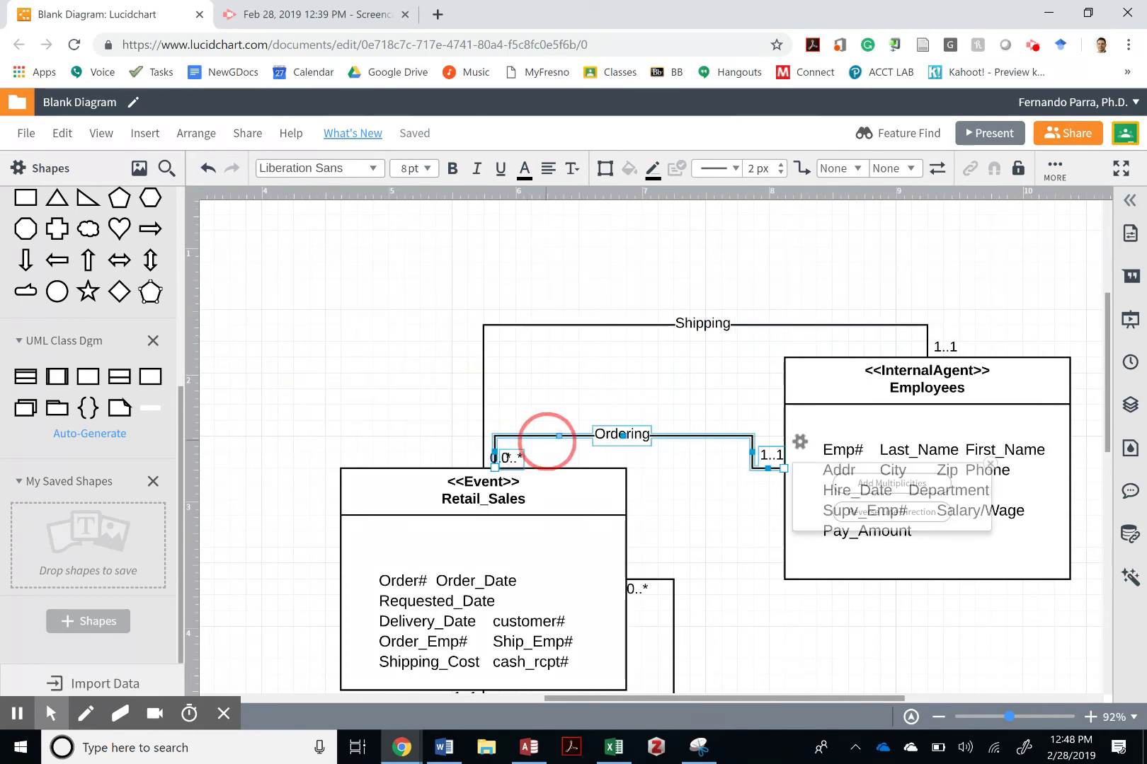
pyautogui.moveTo(494, 464); pyautogui.dragTo(536, 467)
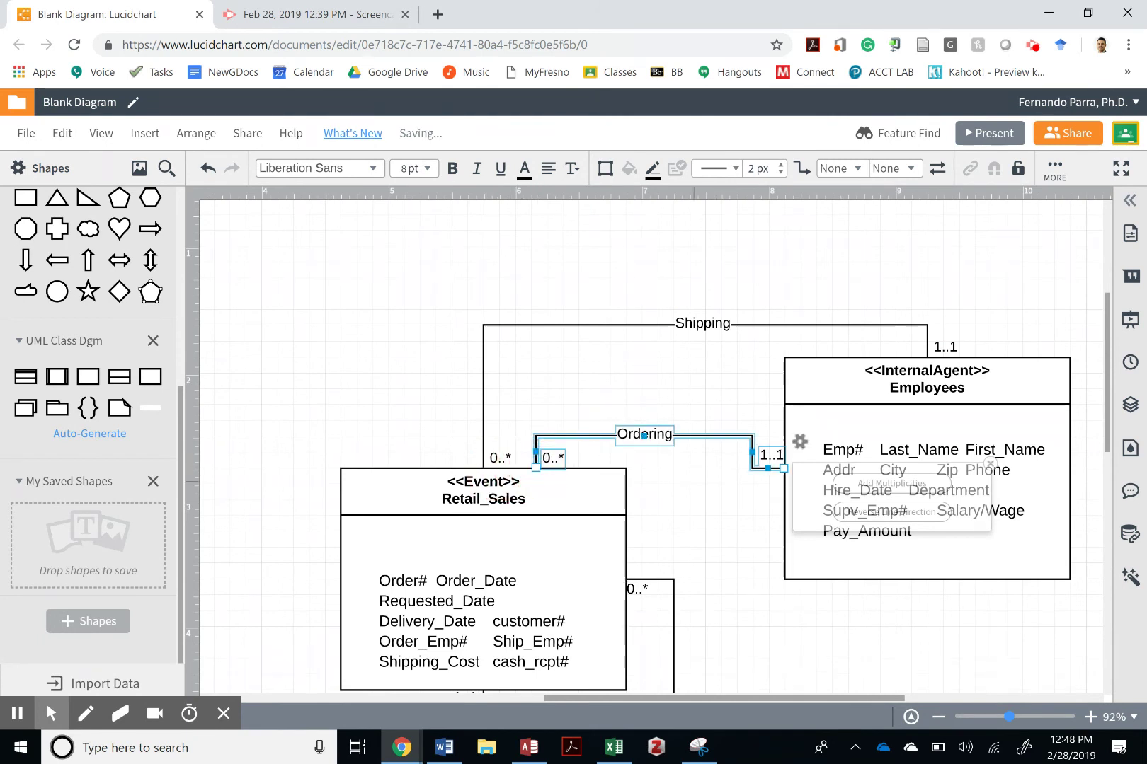
# Step: Compare the class diagram with the reference diagram, checking which lines and multiplicities link the sales, cash receipt, employee and customer classes
pyautogui.hotkey('alt', 'Tab')
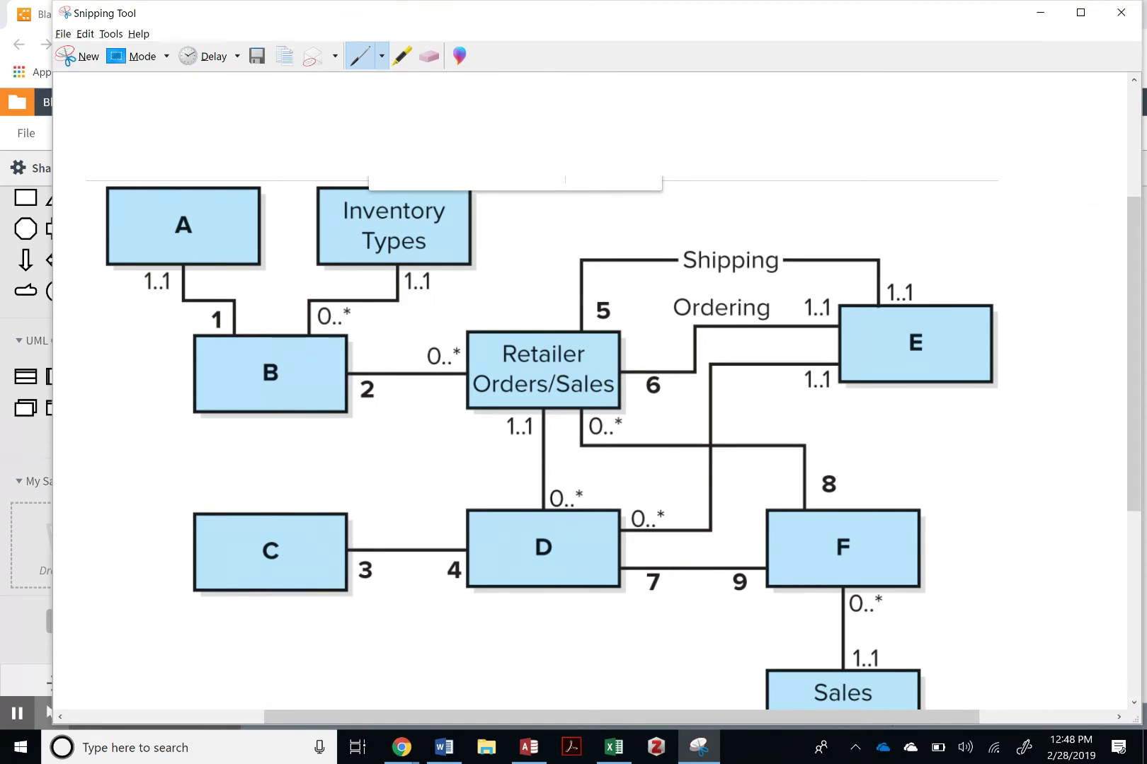
pyautogui.hotkey('alt', 'Tab')
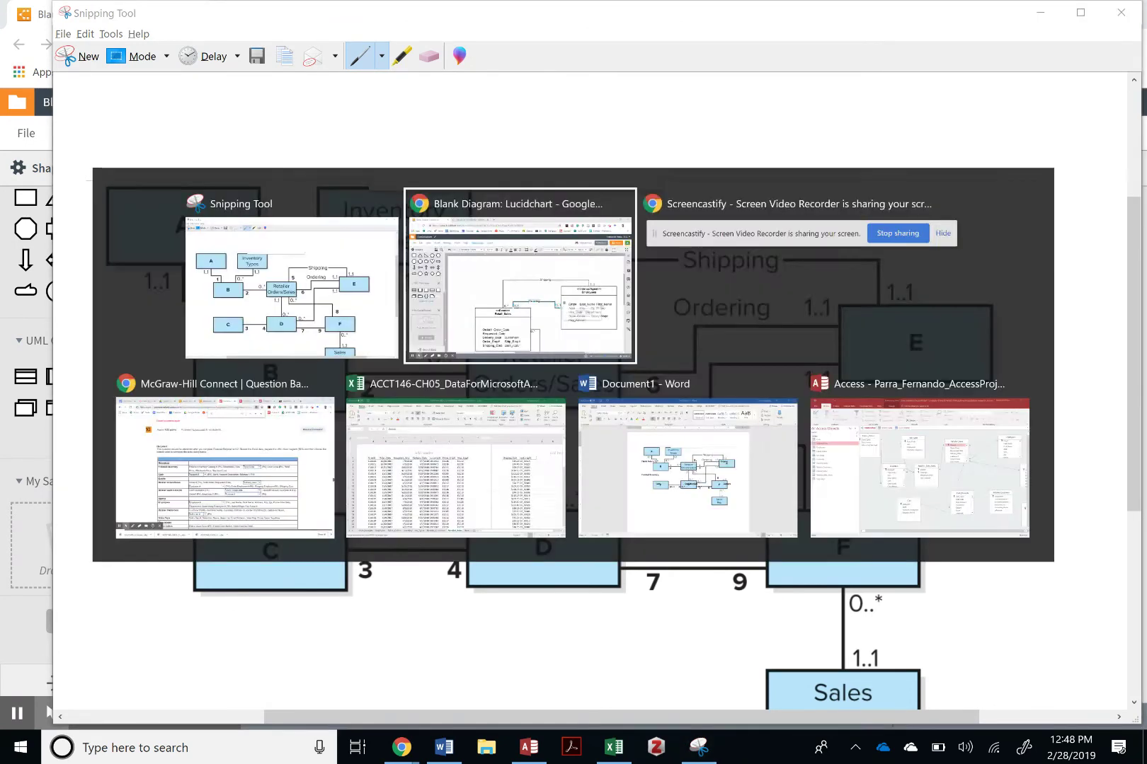
pyautogui.scroll(-2, 565, 384)
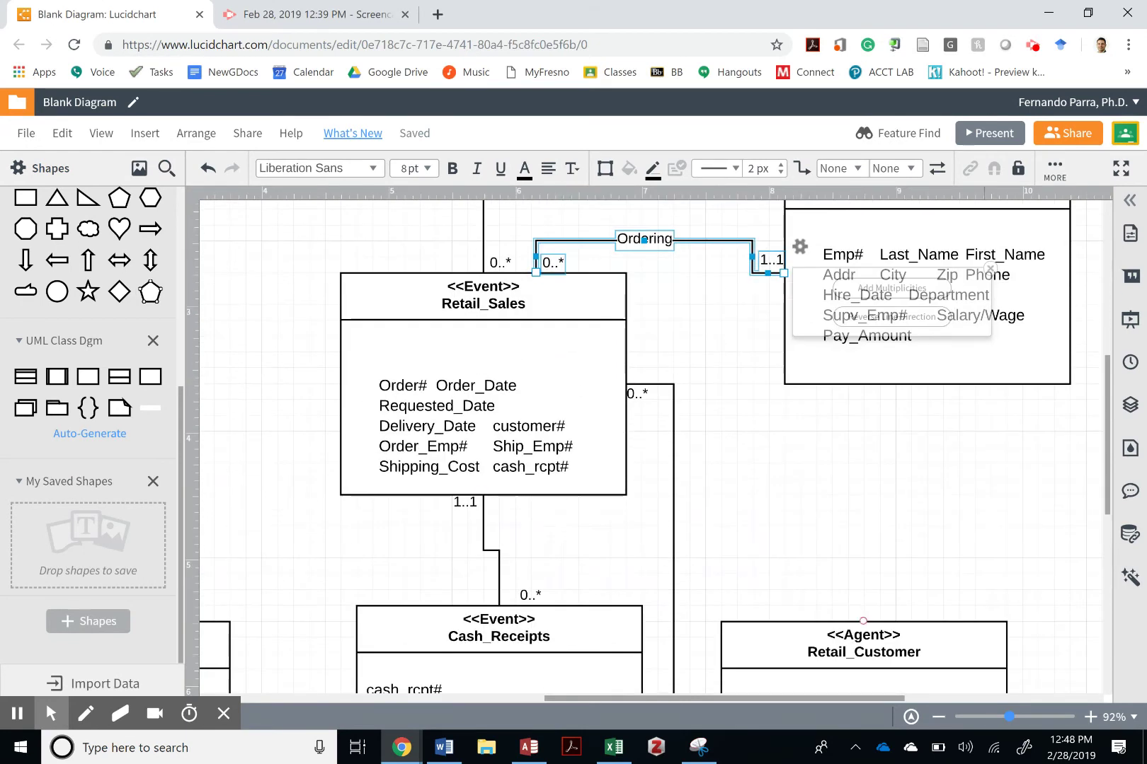
pyautogui.scroll(-1, 876, 441)
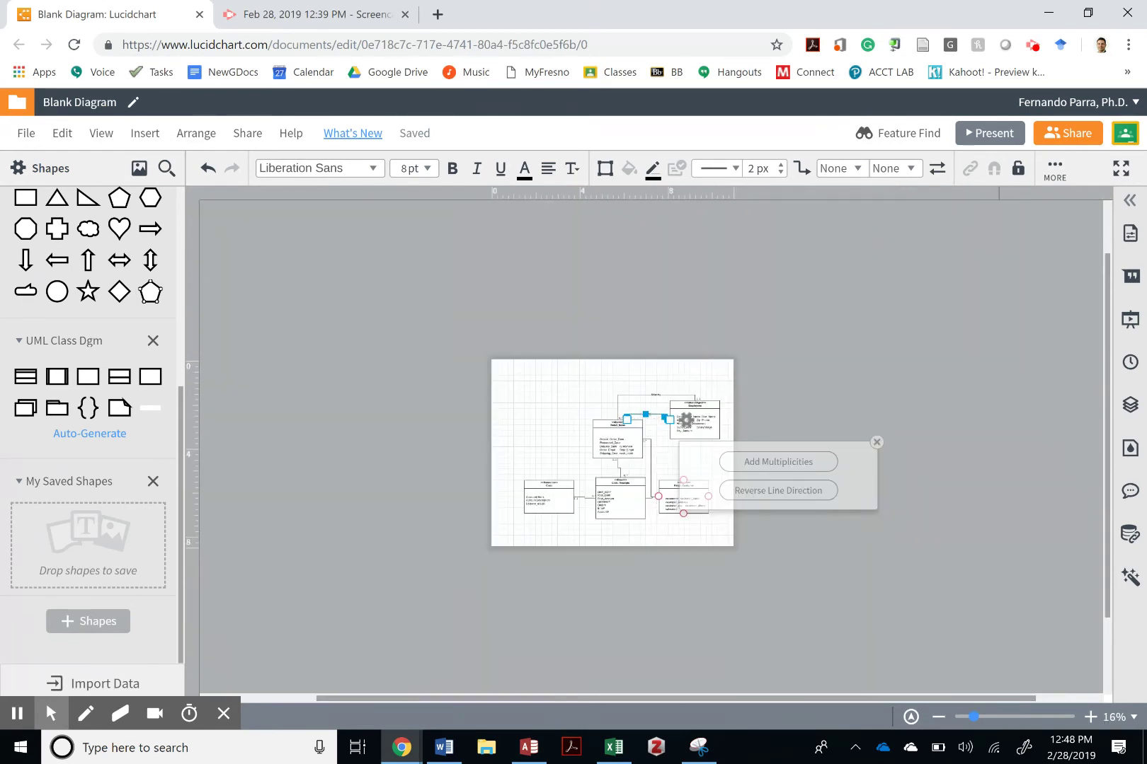
pyautogui.rightClick(876, 442)
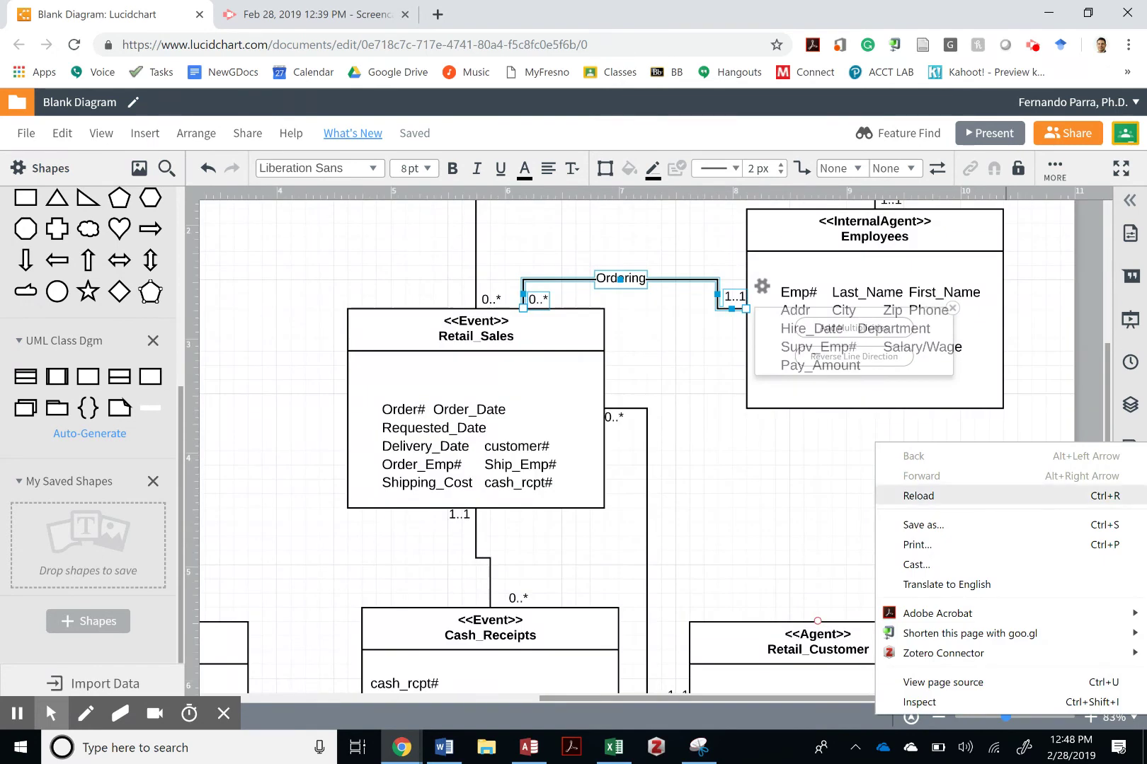
pyautogui.click(791, 482)
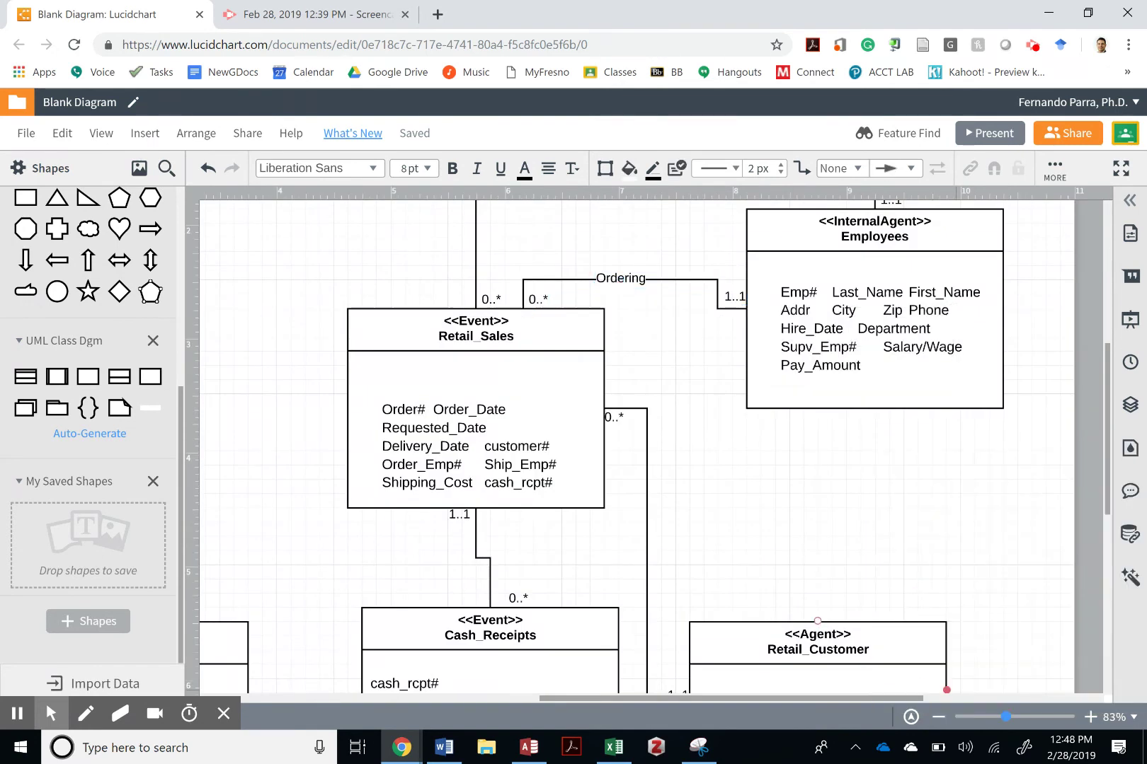
pyautogui.click(939, 716)
pyautogui.rightClick(876, 442)
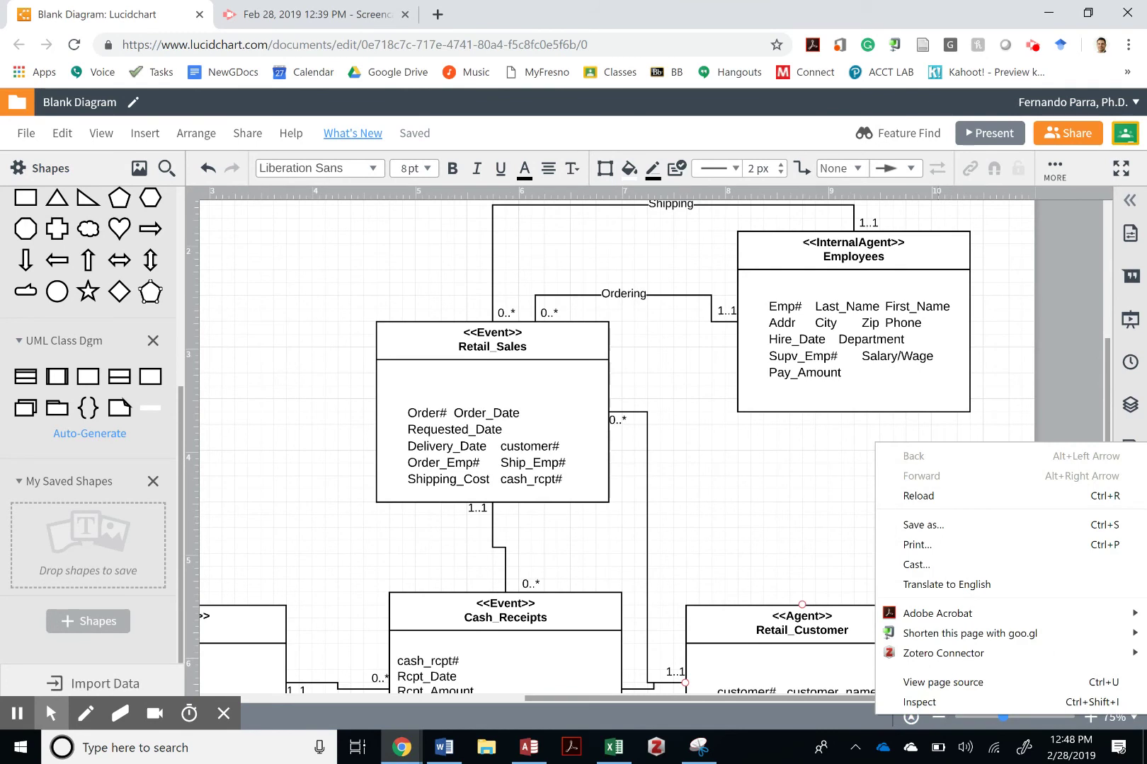
pyautogui.rightClick(939, 716)
pyautogui.click(938, 716)
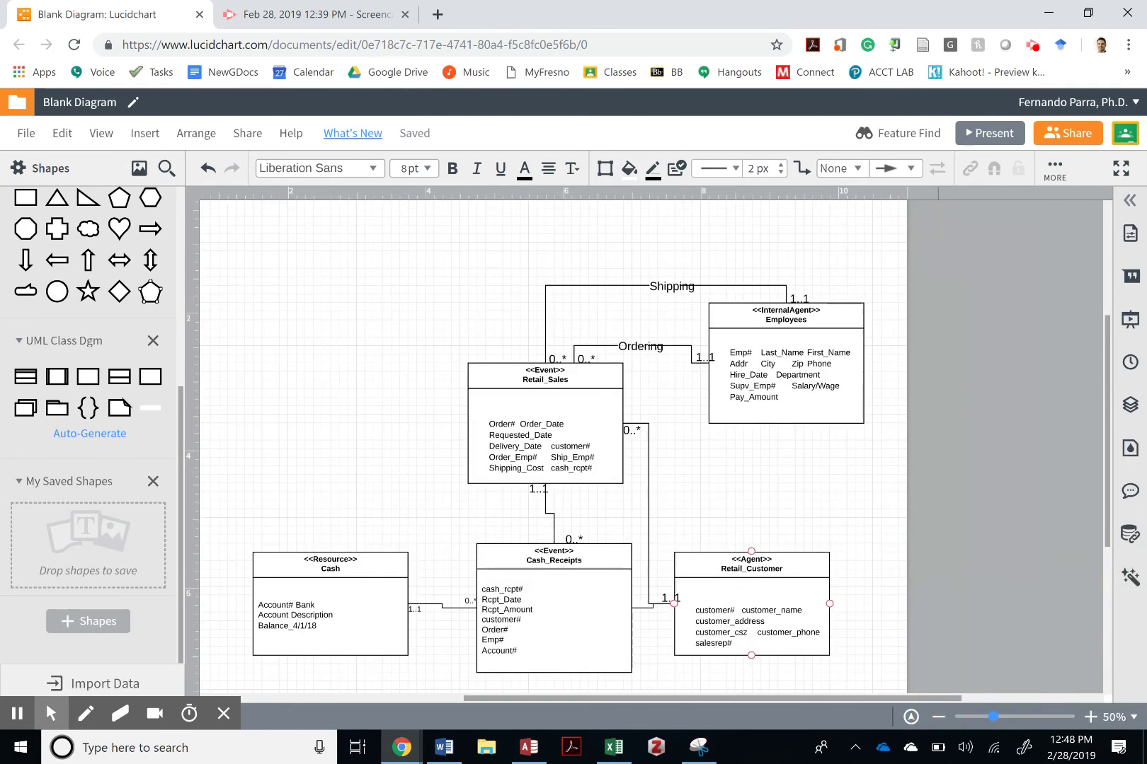
pyautogui.click(938, 716)
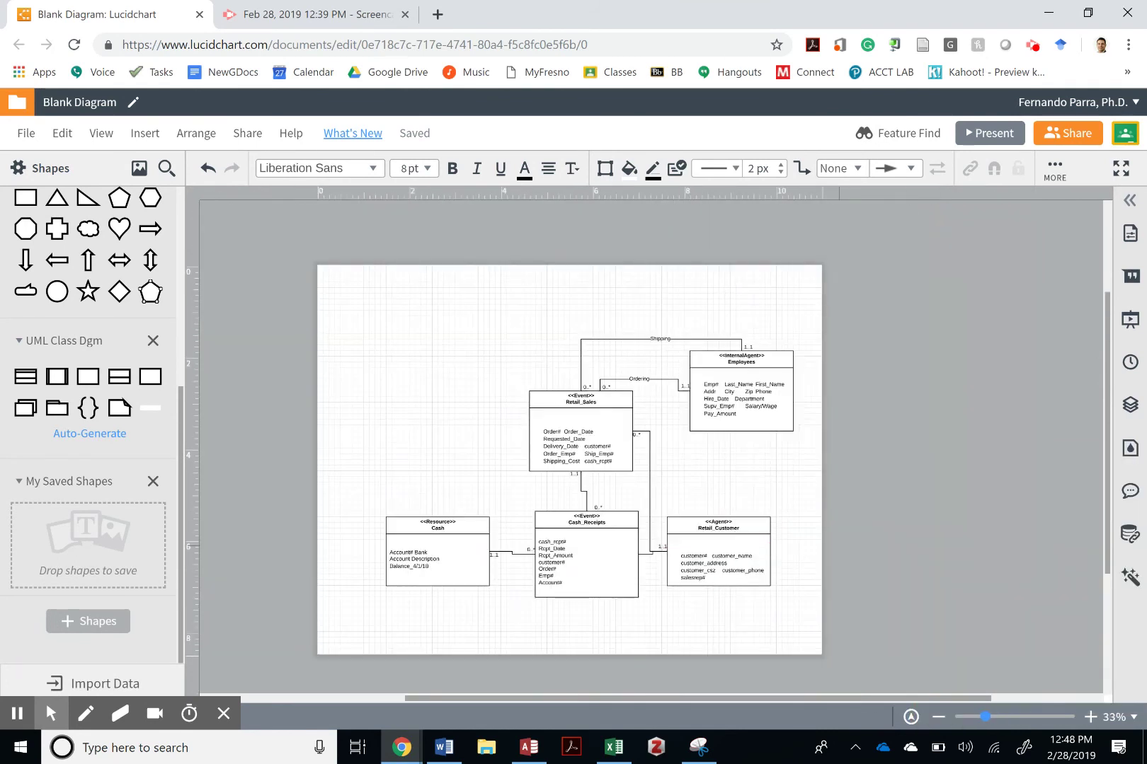
pyautogui.hotkey('alt', 'Tab')
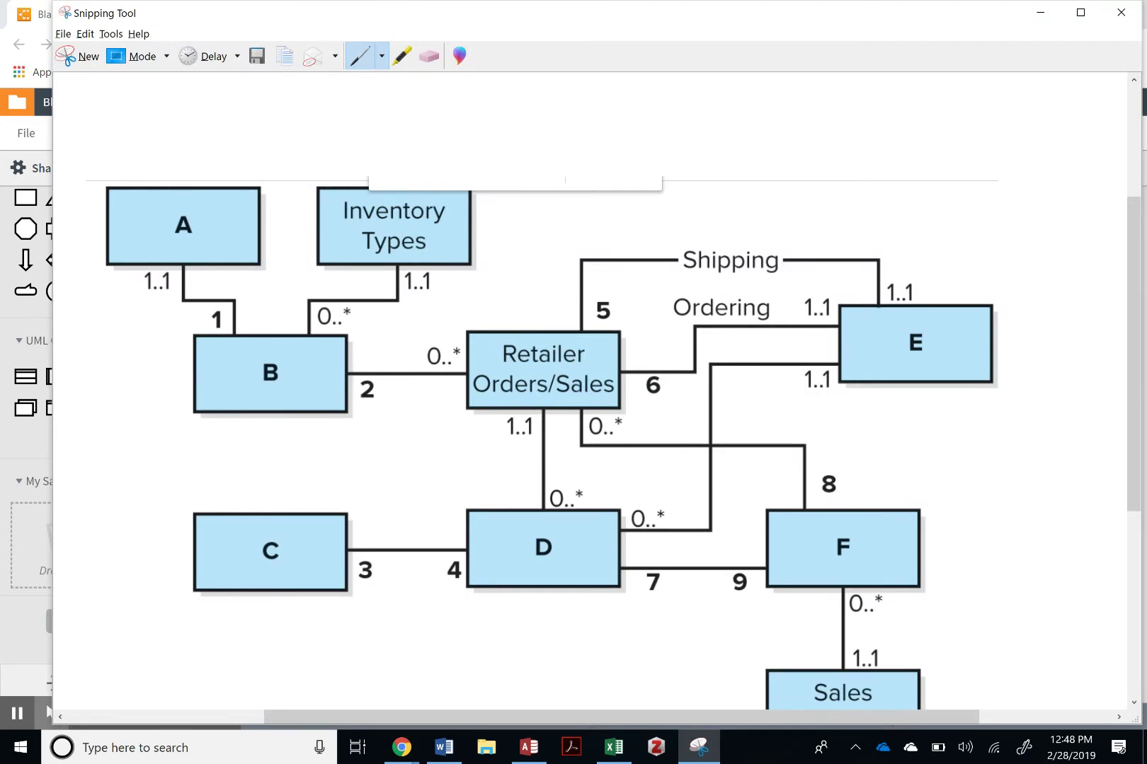
pyautogui.hotkey('alt', 'Tab')
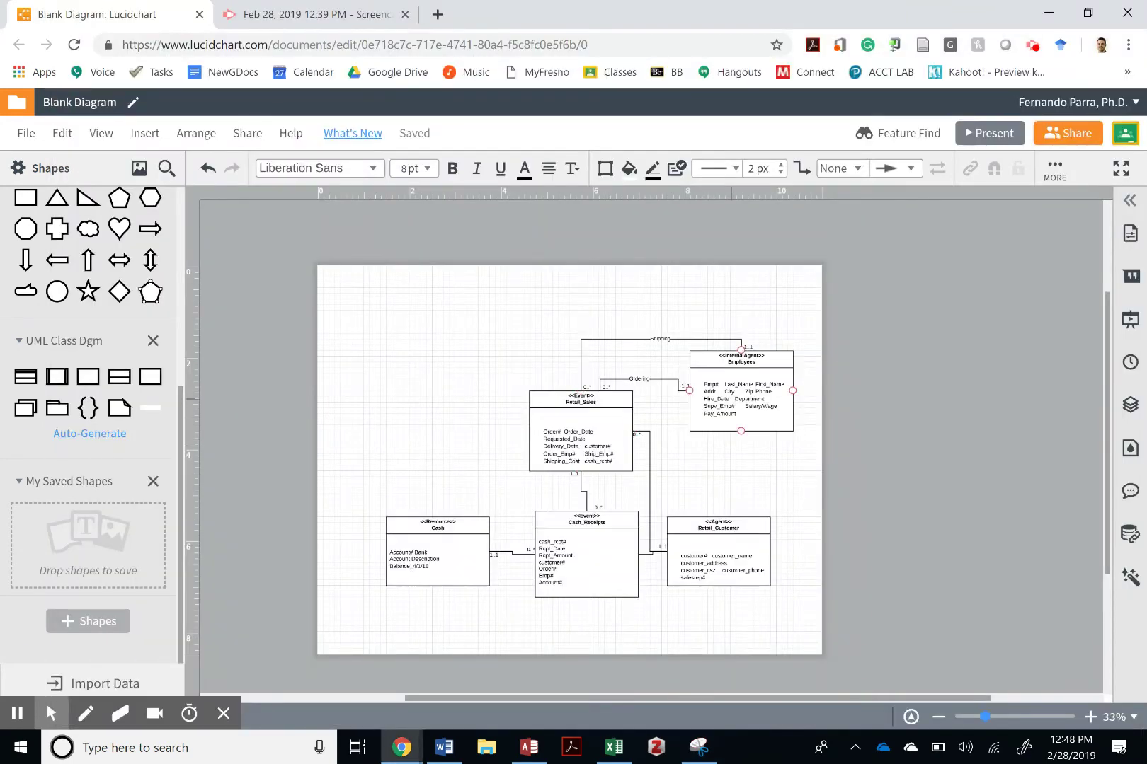
pyautogui.hotkey('alt', 'Tab')
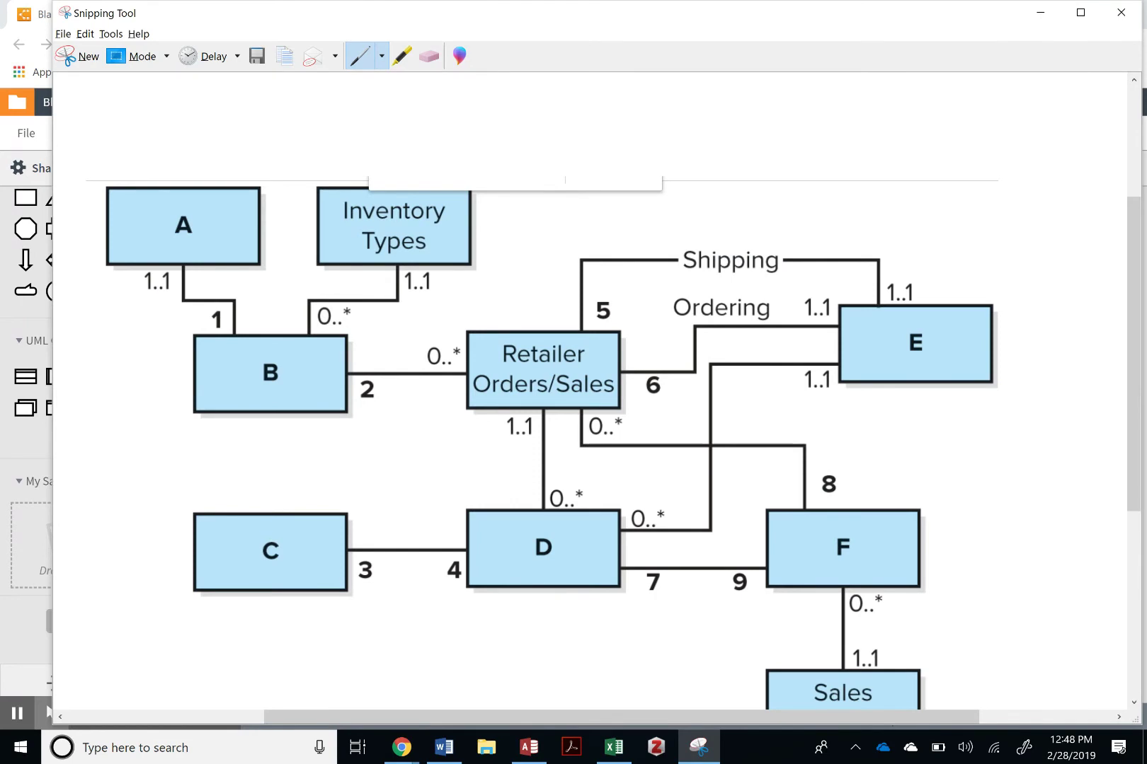
pyautogui.hotkey('alt', 'Tab')
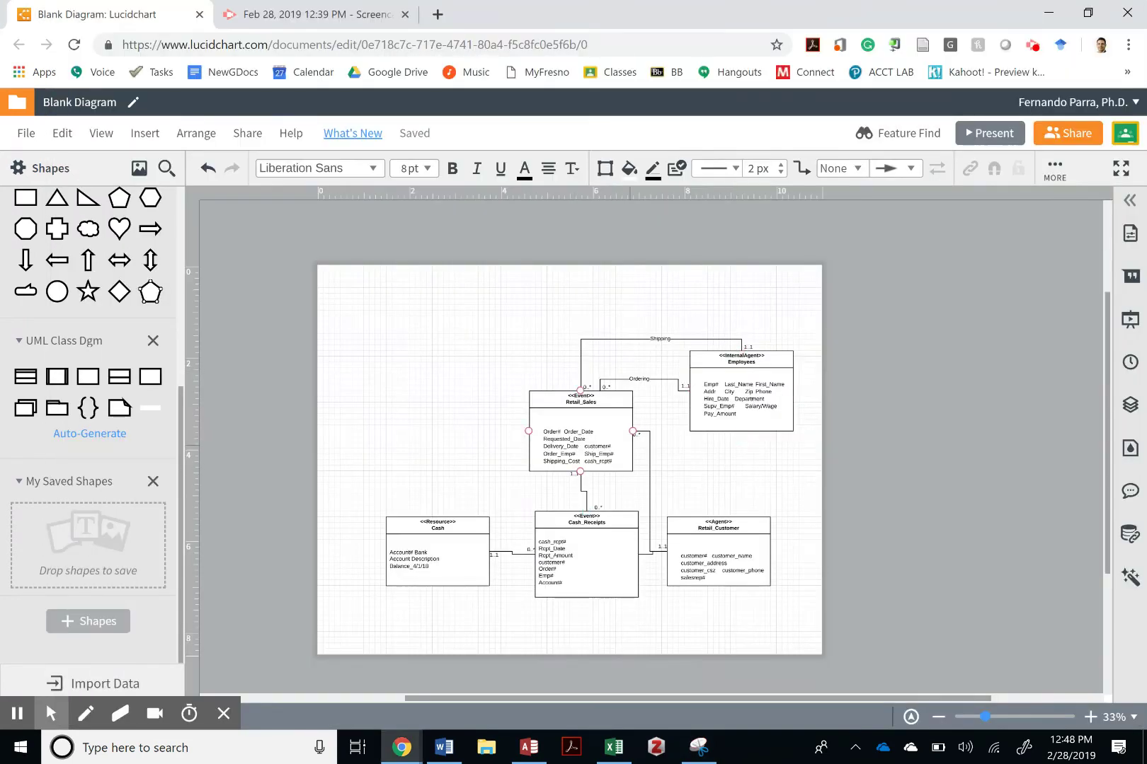
pyautogui.hotkey('alt', 'Tab')
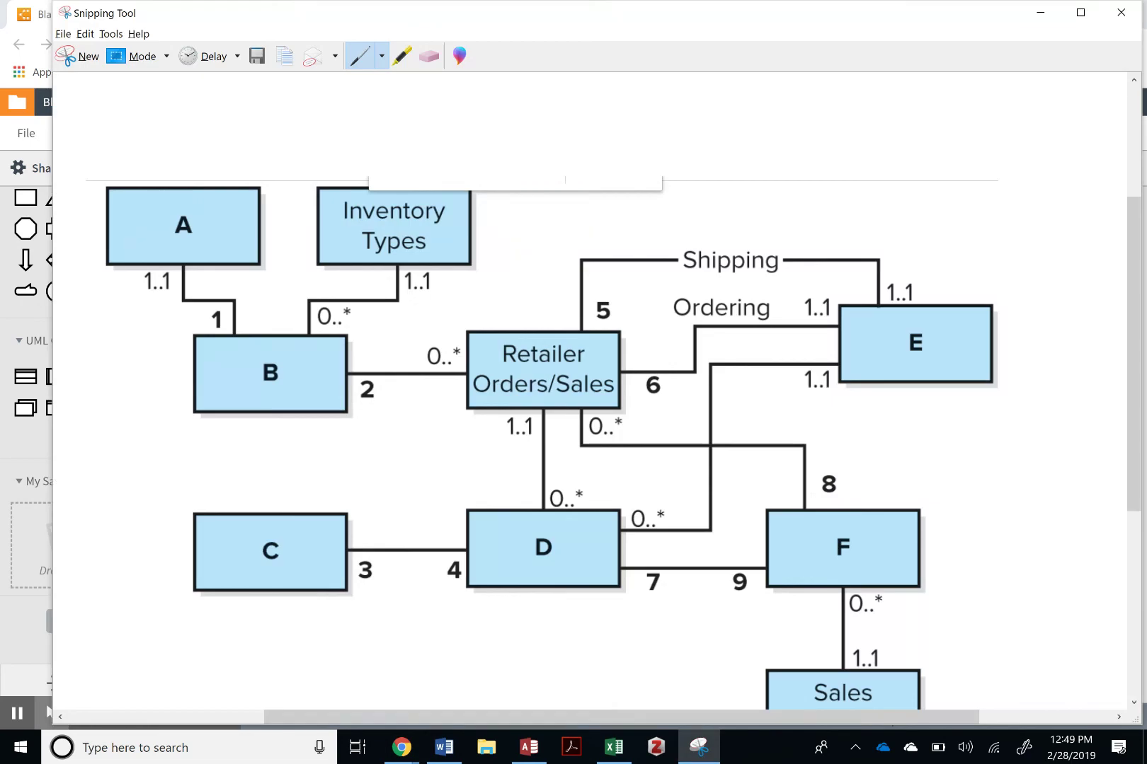
pyautogui.hotkey('alt', 'Tab')
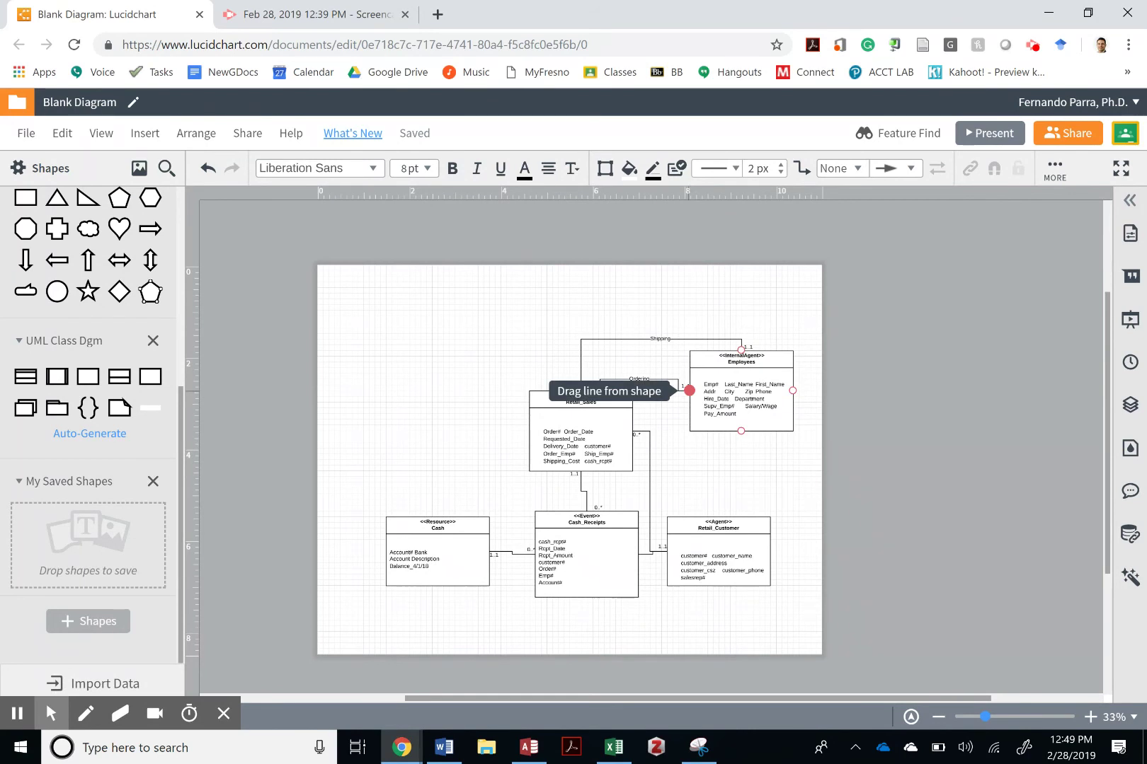
# Step: Draw a line from Employees to the upper edge of Cash_Receipts, route it around Retail_Sales, and set its end arrowhead to None
pyautogui.moveTo(689, 390); pyautogui.dragTo(628, 511)
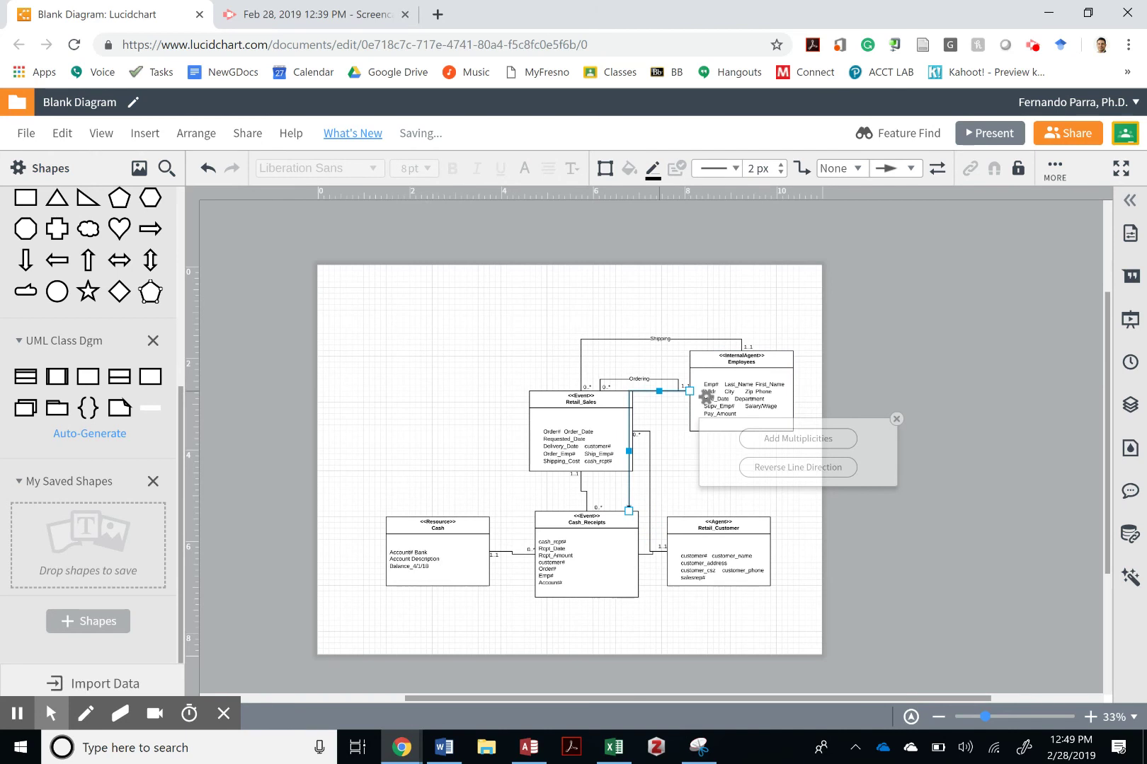
pyautogui.moveTo(658, 392); pyautogui.dragTo(674, 487)
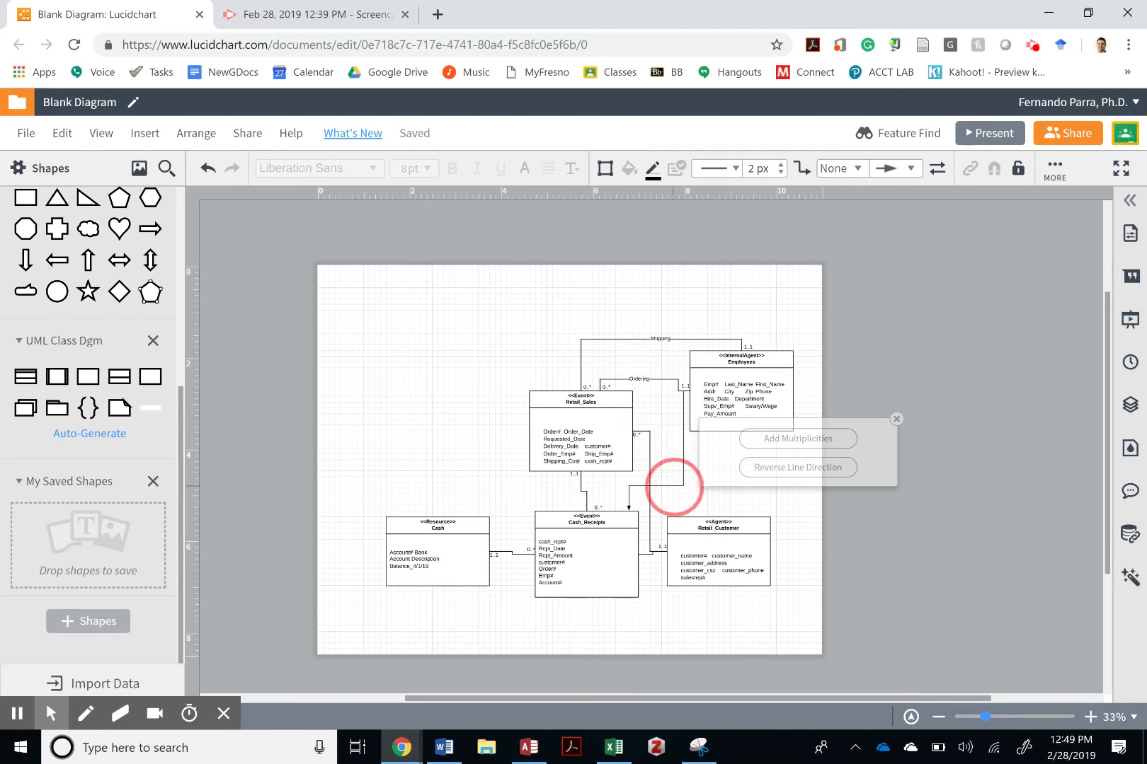
pyautogui.click(909, 168)
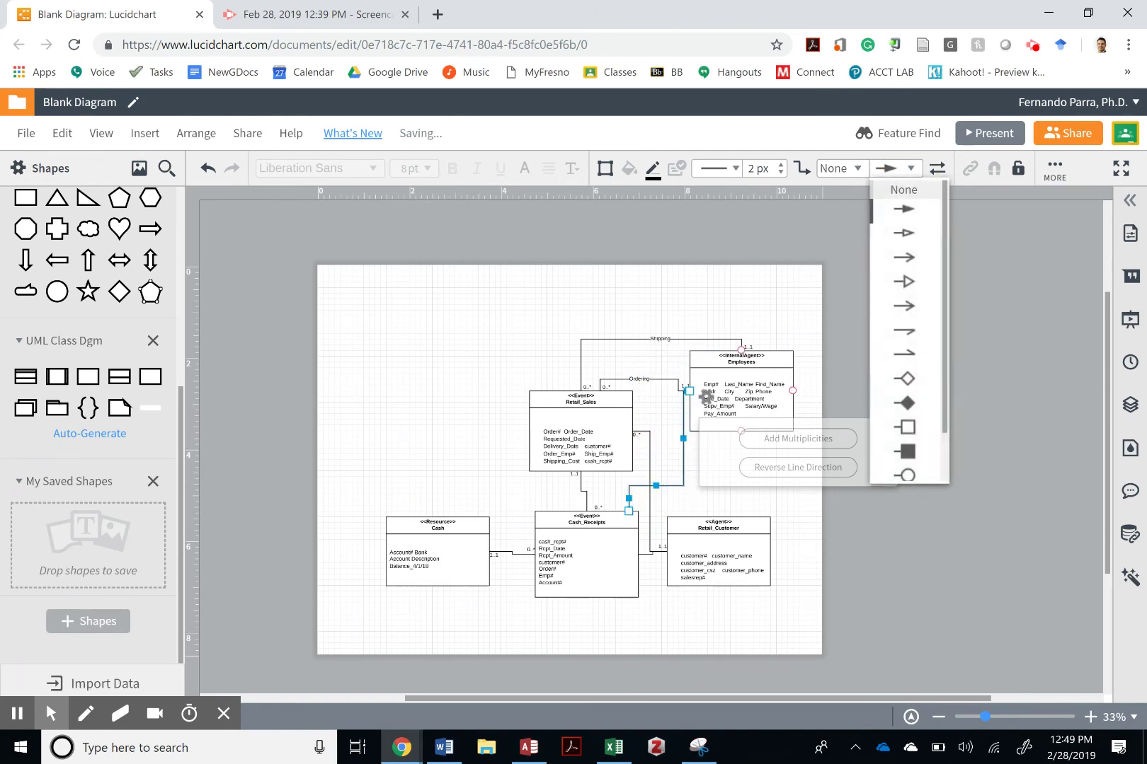
pyautogui.click(904, 190)
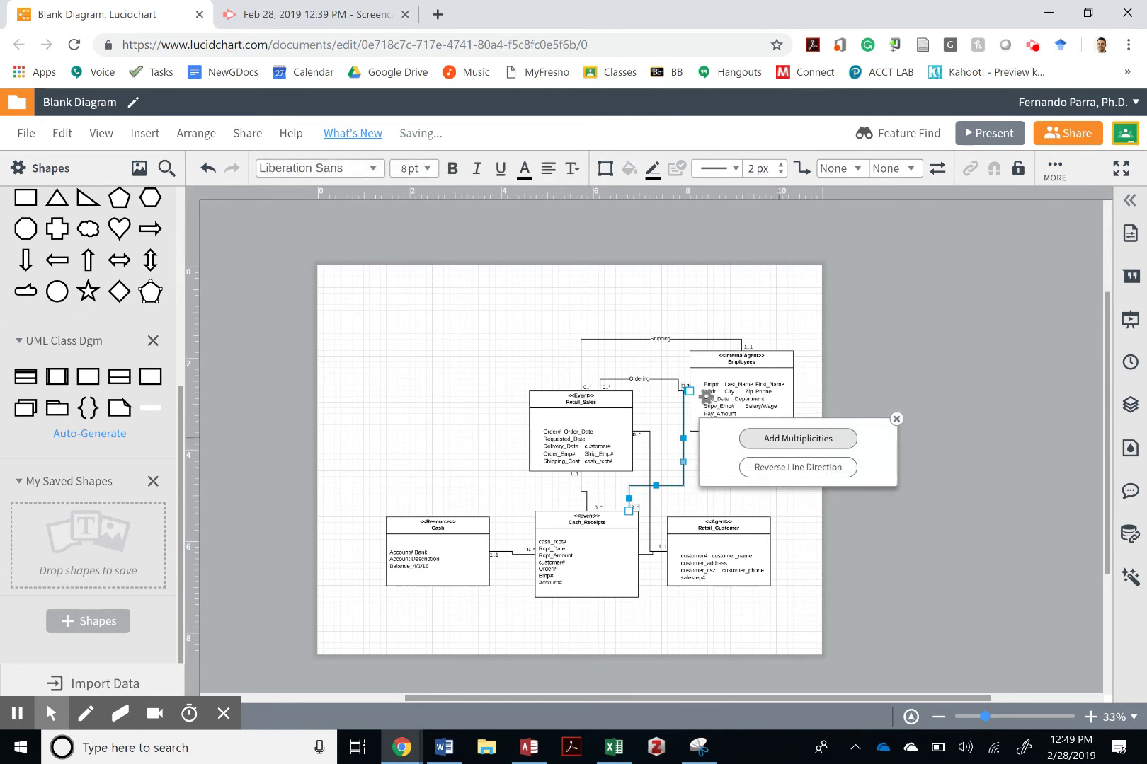
# Step: Add multiplicities to the line between Employees and Cash_Receipts, checking it against the reference diagram
pyautogui.click(791, 440)
pyautogui.hotkey('alt', 'Tab')
pyautogui.hotkey('alt', 'Tab')
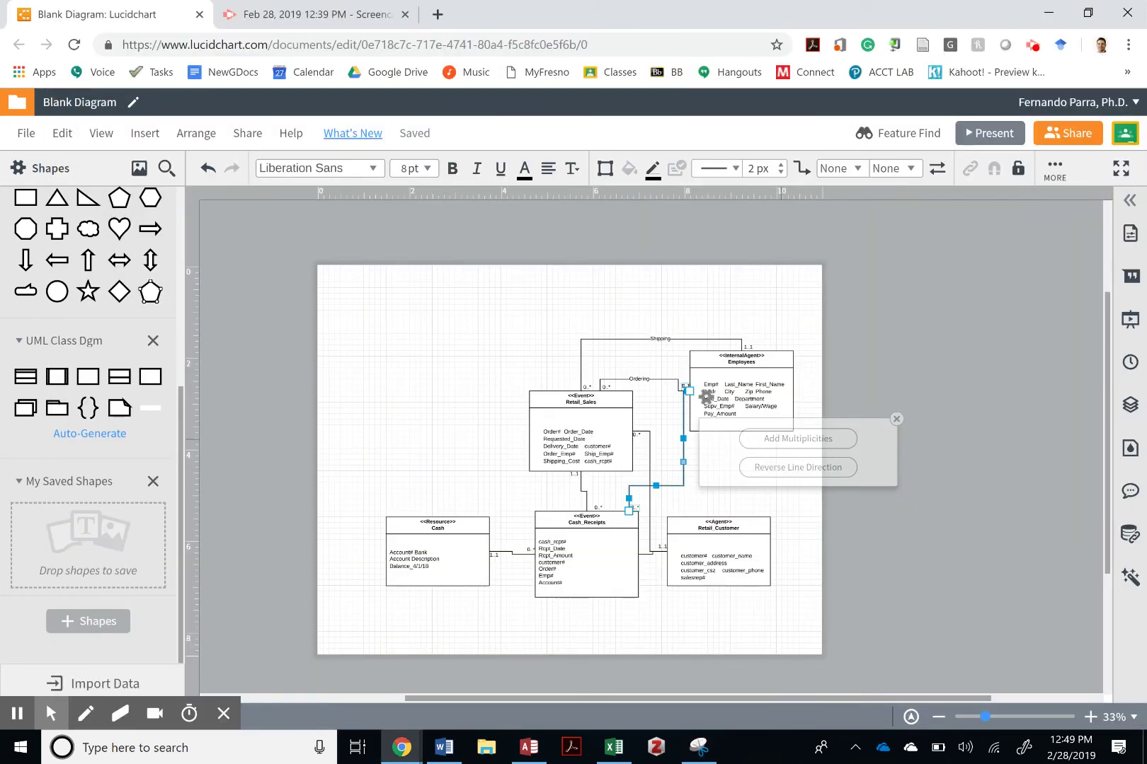
pyautogui.click(782, 439)
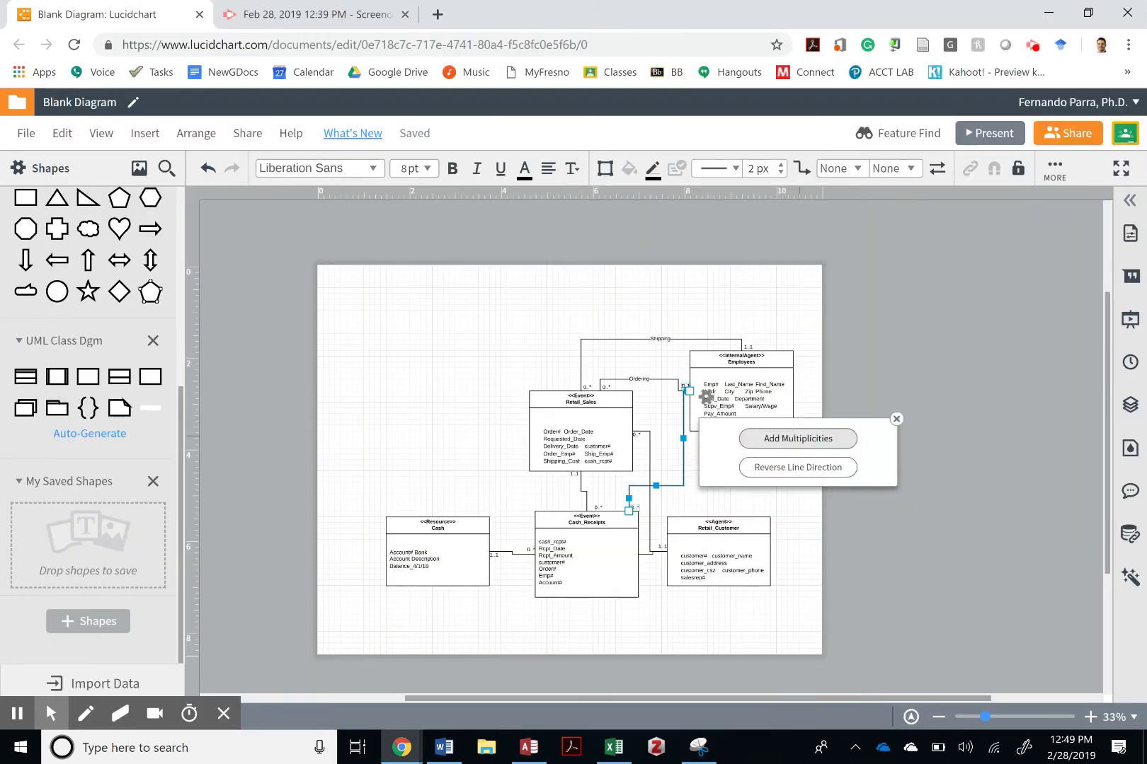
pyautogui.click(800, 437)
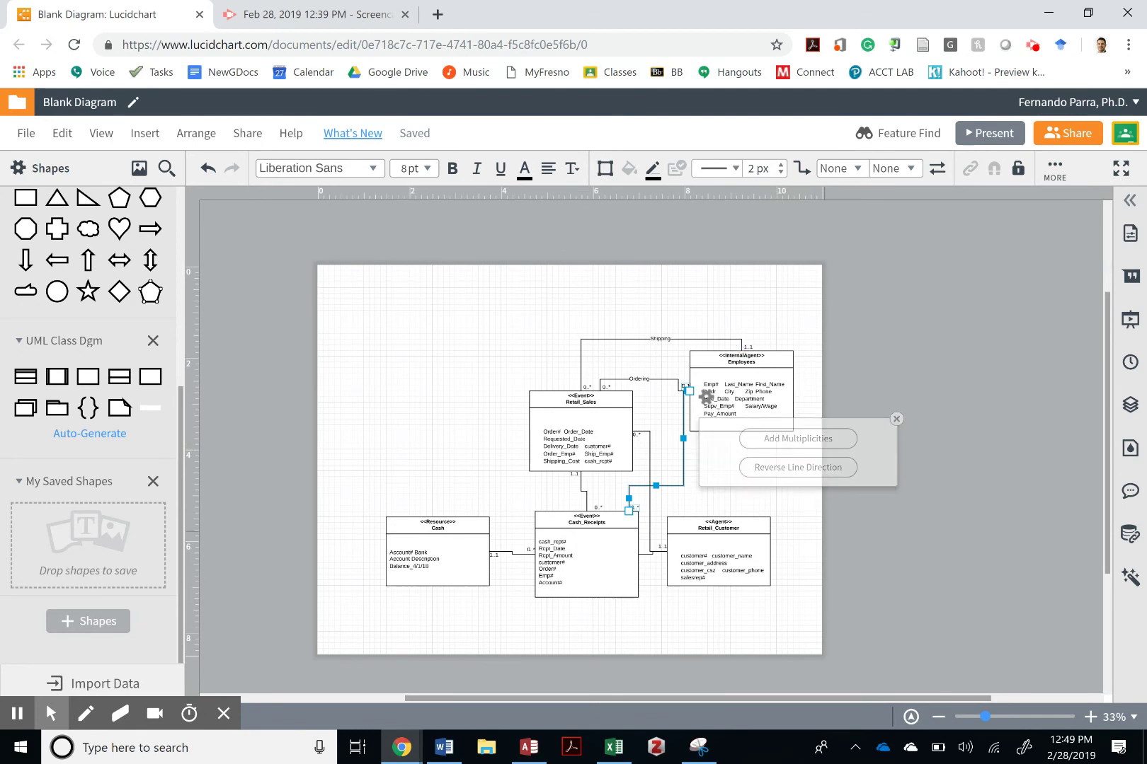
pyautogui.moveTo(658, 447); pyautogui.dragTo(698, 439)
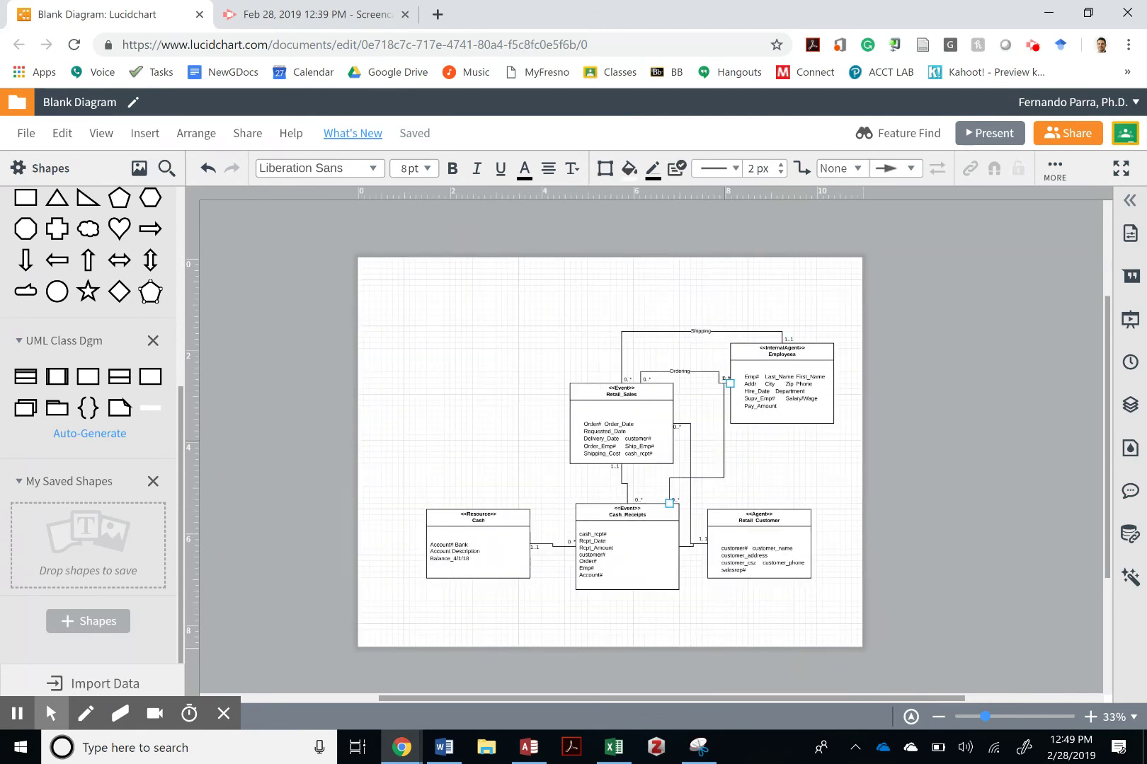
pyautogui.click(723, 439)
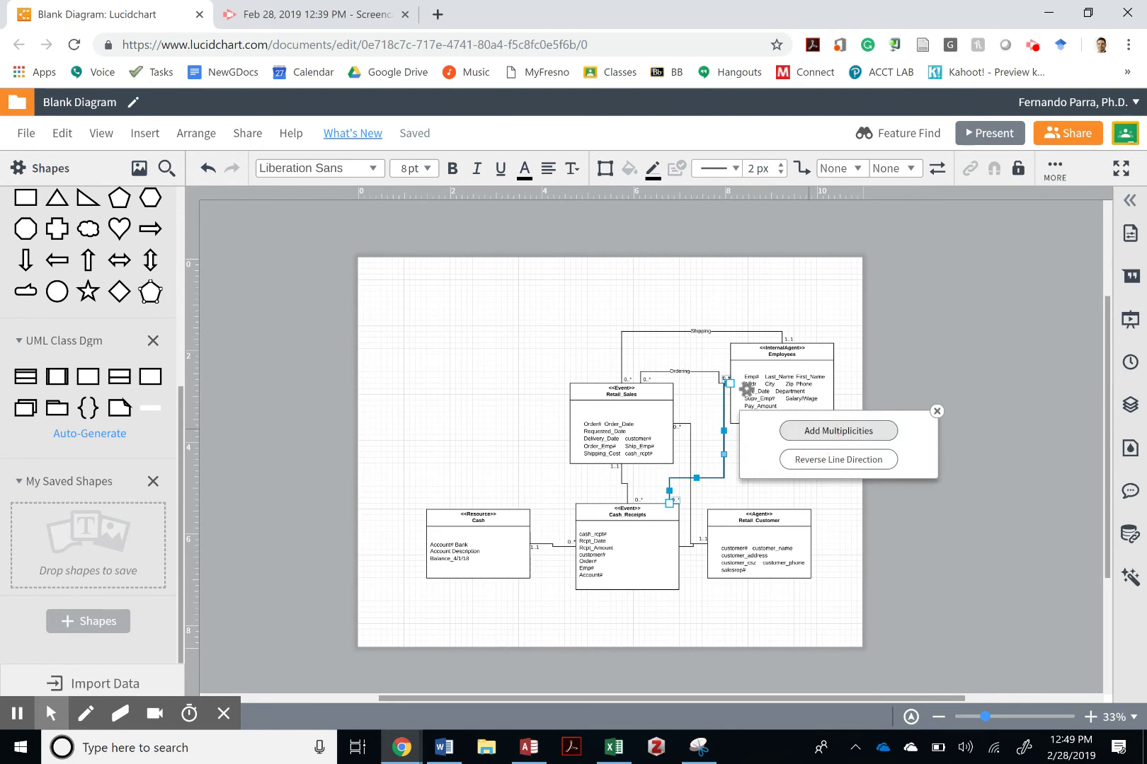
pyautogui.click(821, 430)
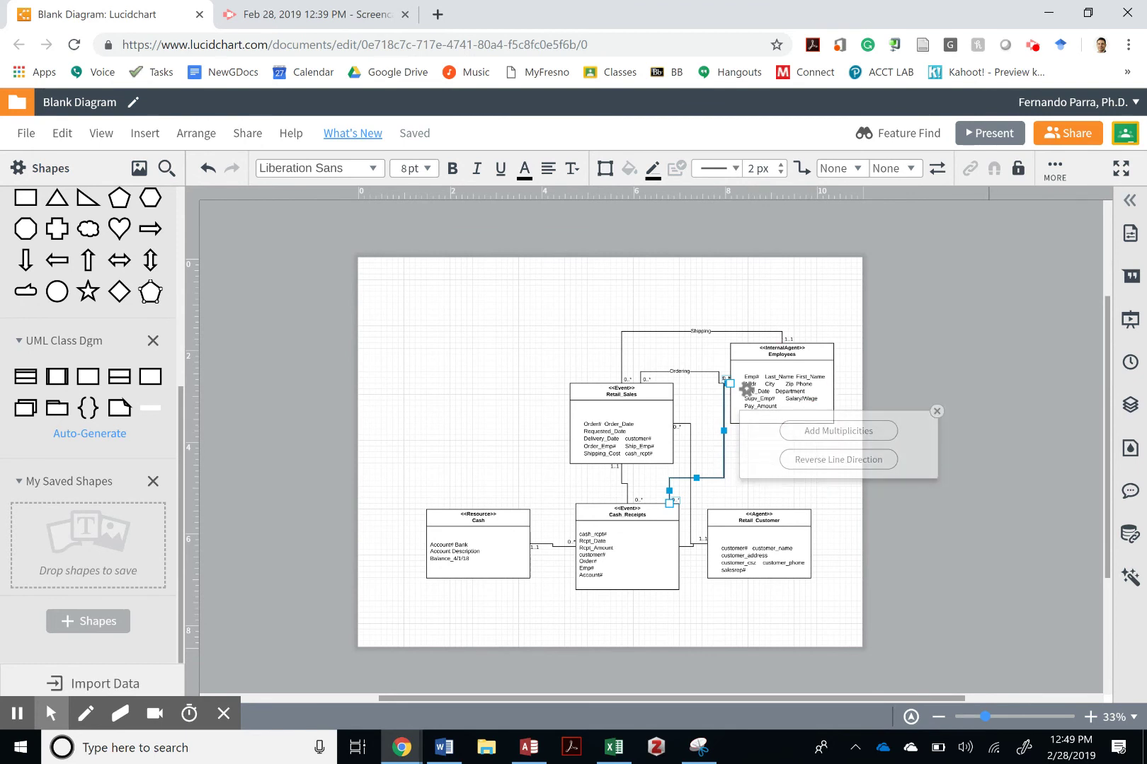
# Step: Try to move the Employees end of the Cash_Receipts line down the class edge, clear of the Ordering line's multiplicity
pyautogui.moveTo(984, 717); pyautogui.dragTo(991, 717)
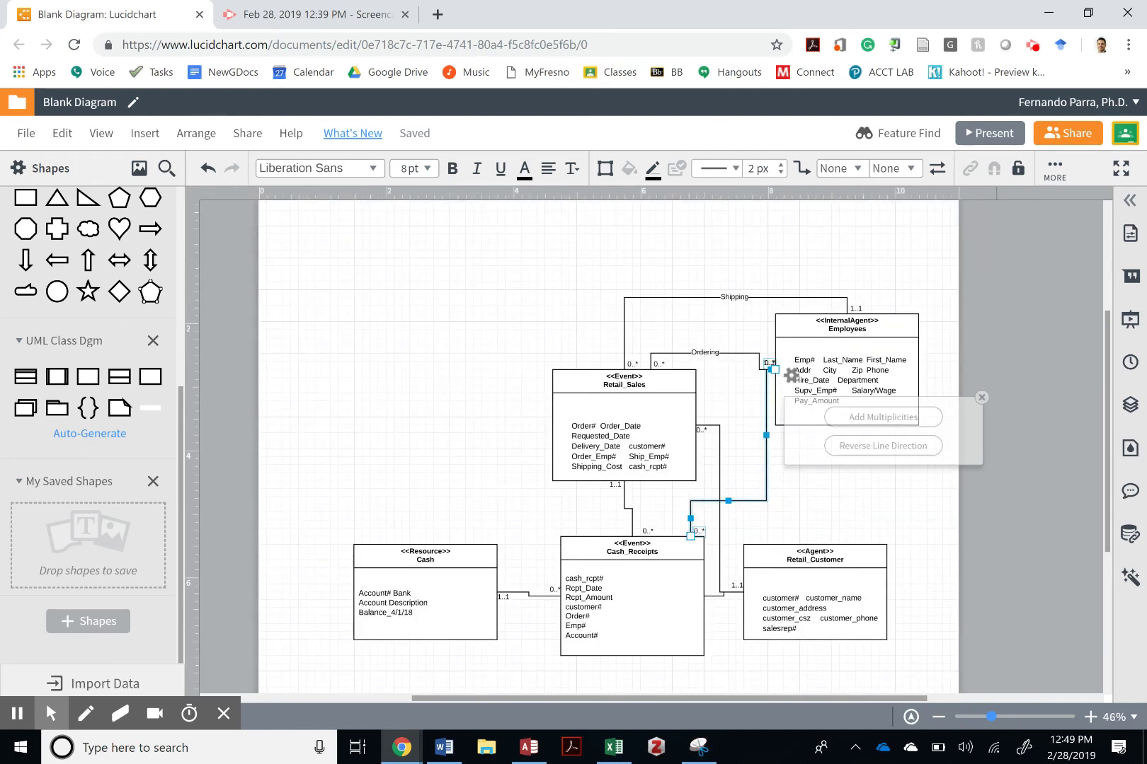
pyautogui.moveTo(991, 716); pyautogui.dragTo(1006, 716)
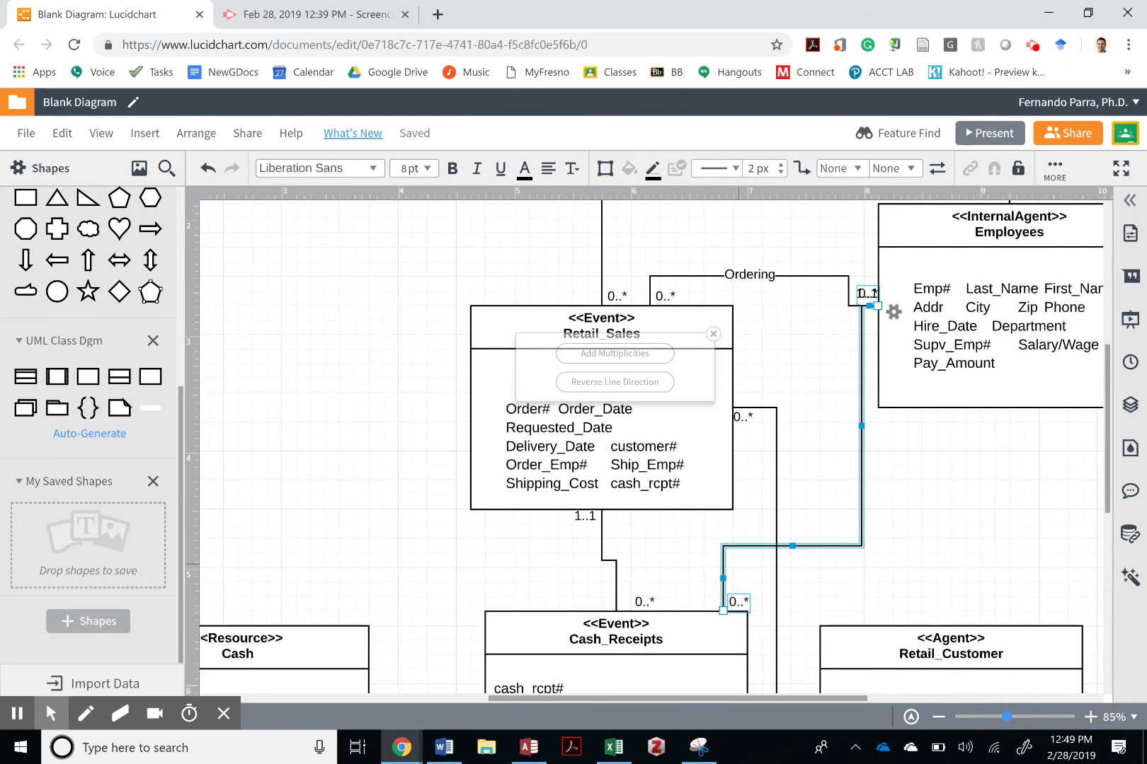
pyautogui.doubleClick(738, 602)
pyautogui.click(868, 320)
pyautogui.moveTo(873, 305); pyautogui.dragTo(849, 374)
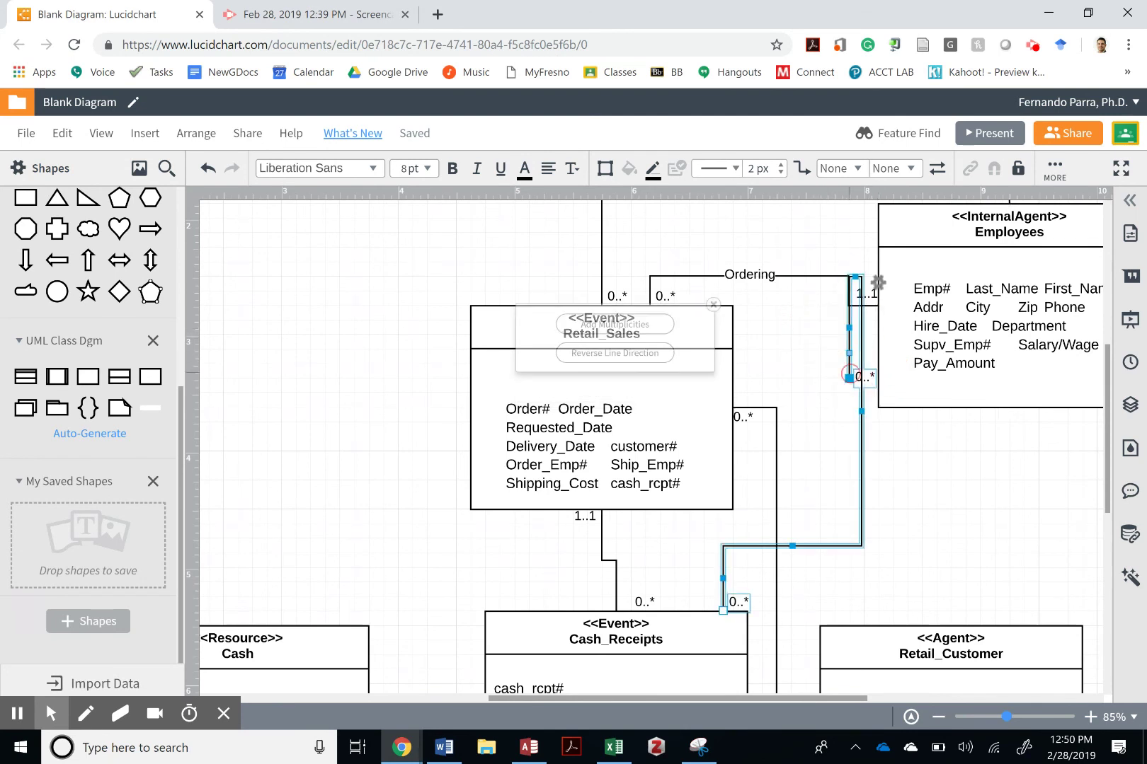
pyautogui.hotkey('ctrl', 'z')
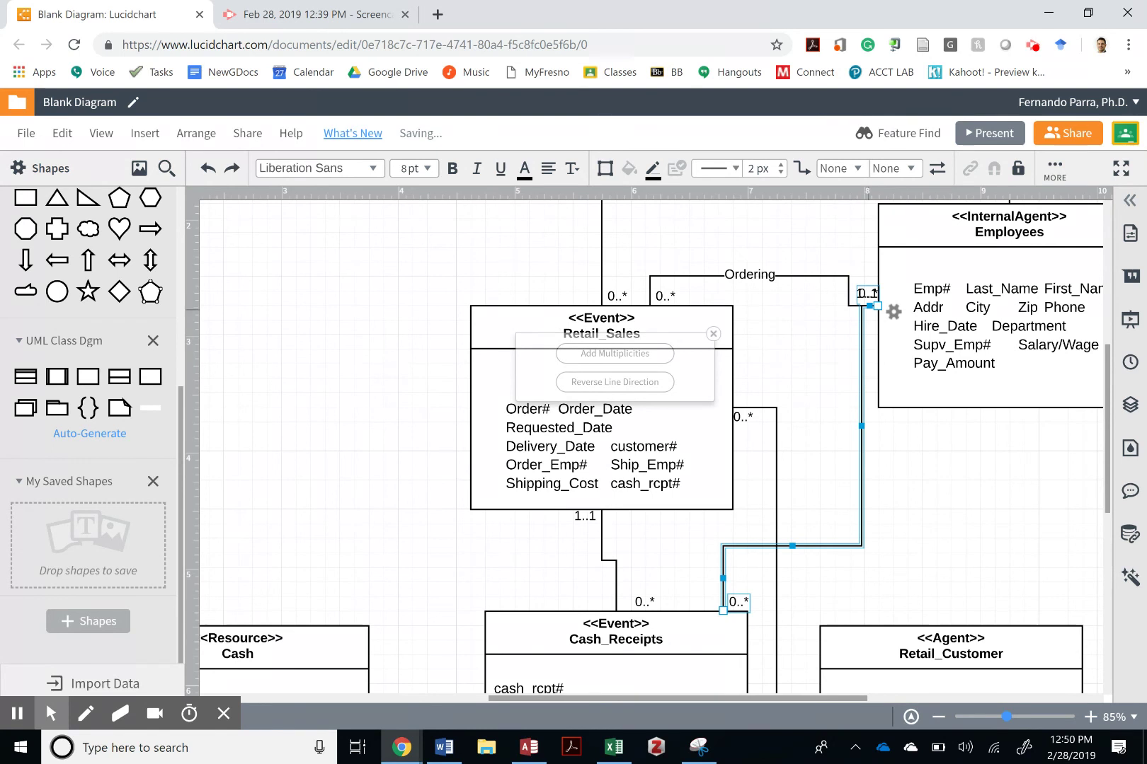
pyautogui.moveTo(869, 306); pyautogui.dragTo(874, 364)
pyautogui.moveTo(877, 305); pyautogui.dragTo(826, 371)
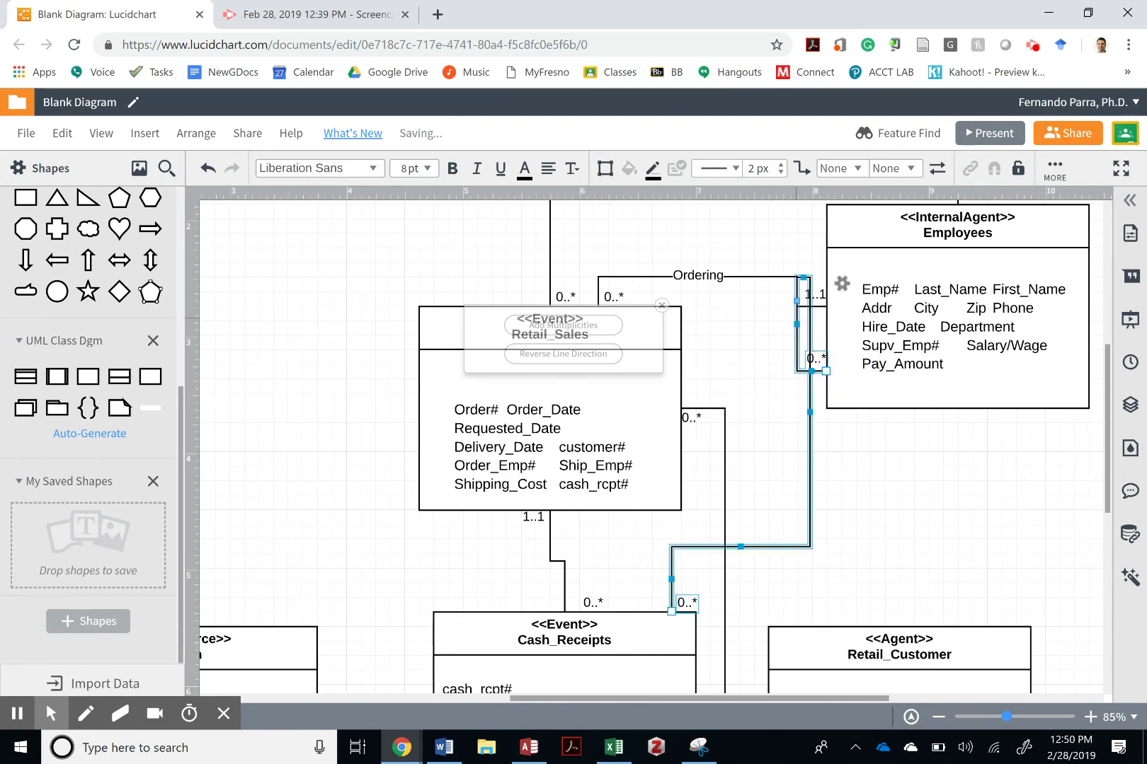
# Step: Delete the misrouted line between Employees and Cash_Receipts
pyautogui.click(809, 411)
pyautogui.click(811, 403)
pyautogui.press('Delete')
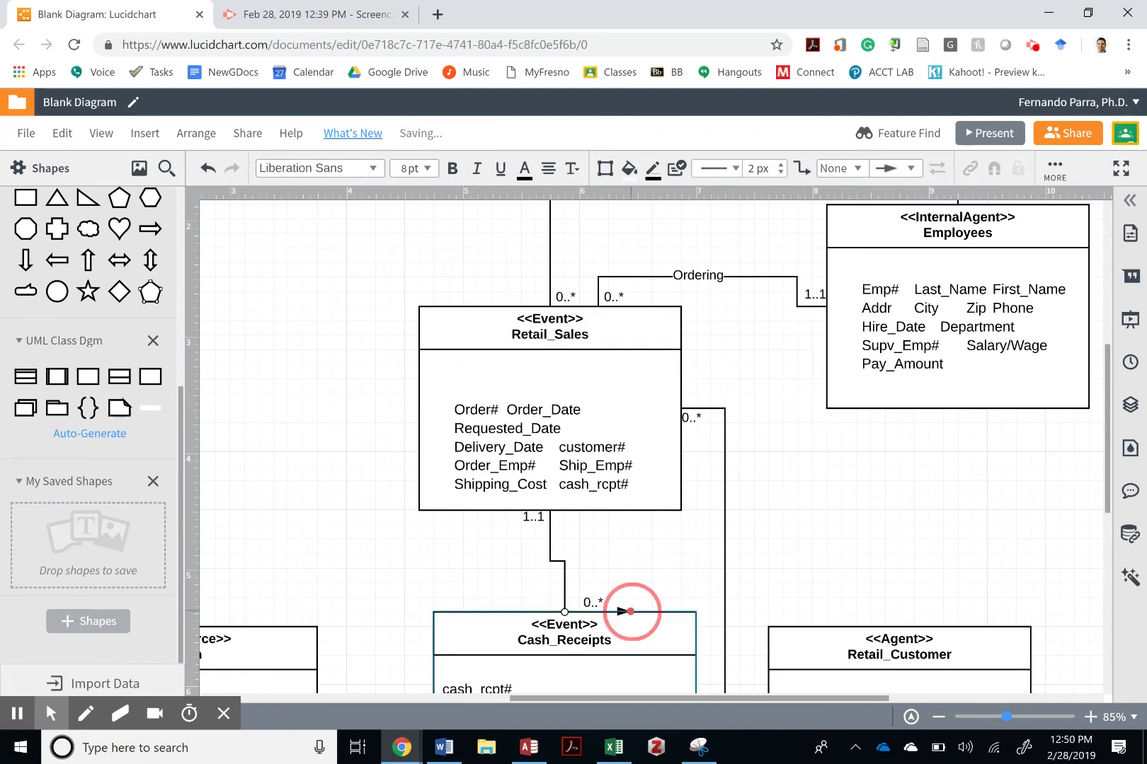
# Step: Draw a line from the upper edge of Cash_Receipts to Employees below the Ordering line, route it past Retail_Sales, and set its arrowhead to None
pyautogui.moveTo(631, 611); pyautogui.dragTo(826, 369)
pyautogui.moveTo(631, 486); pyautogui.dragTo(754, 495)
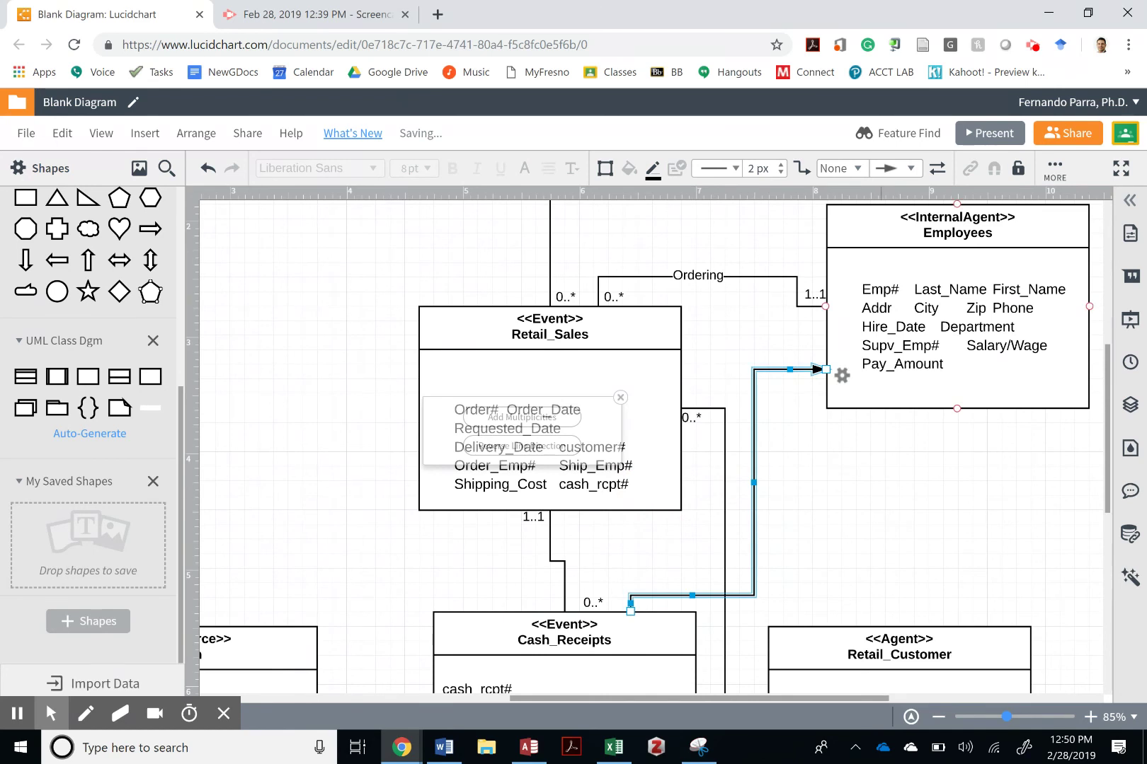
pyautogui.click(886, 168)
pyautogui.click(896, 190)
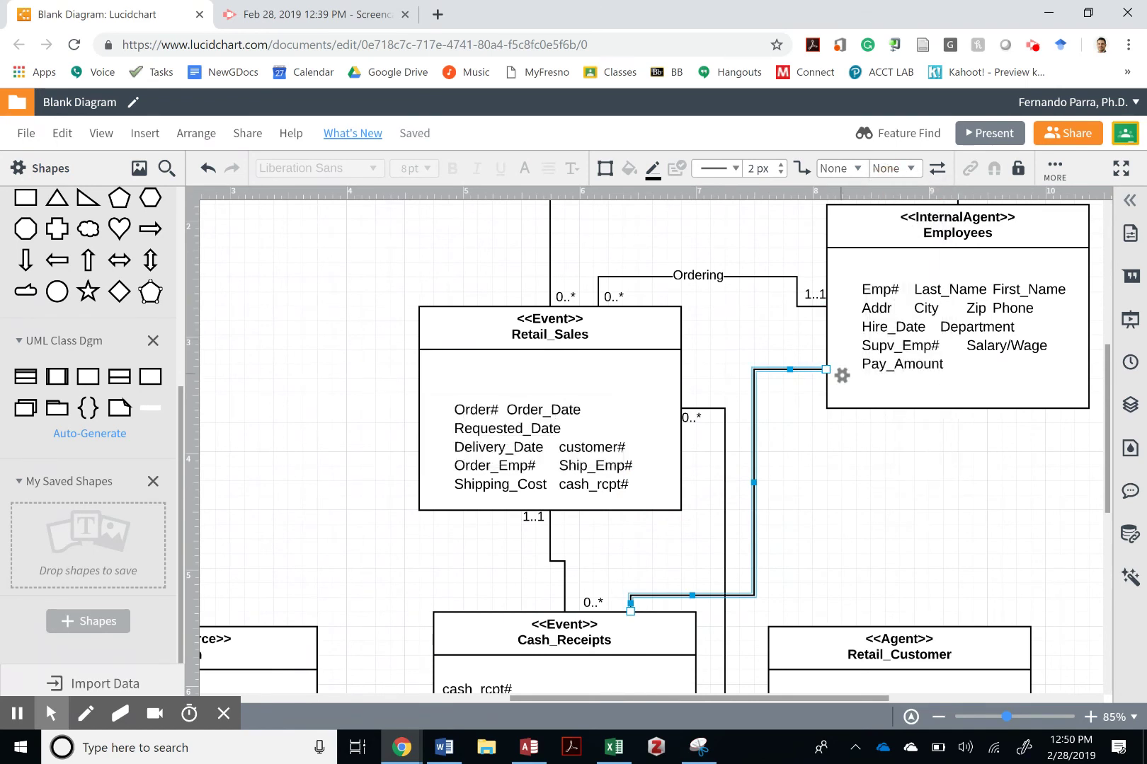
# Step: Add multiplicities to the Cash_Receipts–Employees line and set its Employees end to 1..1
pyautogui.click(841, 374)
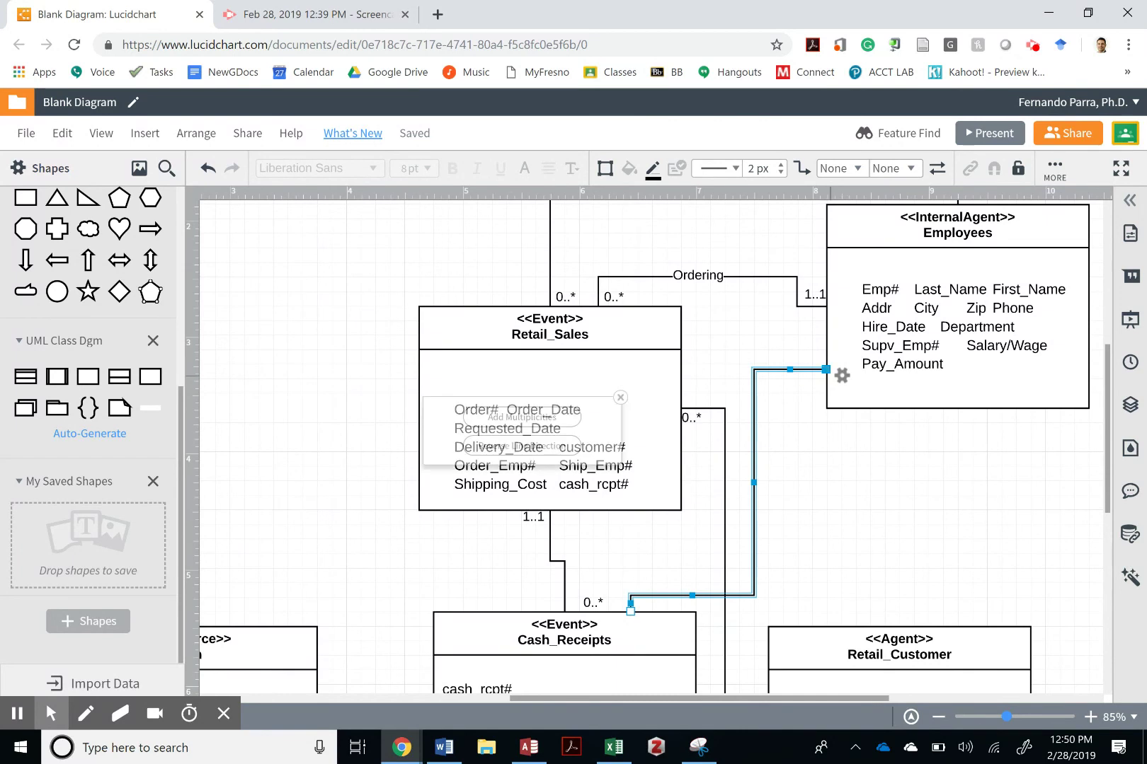
pyautogui.click(522, 416)
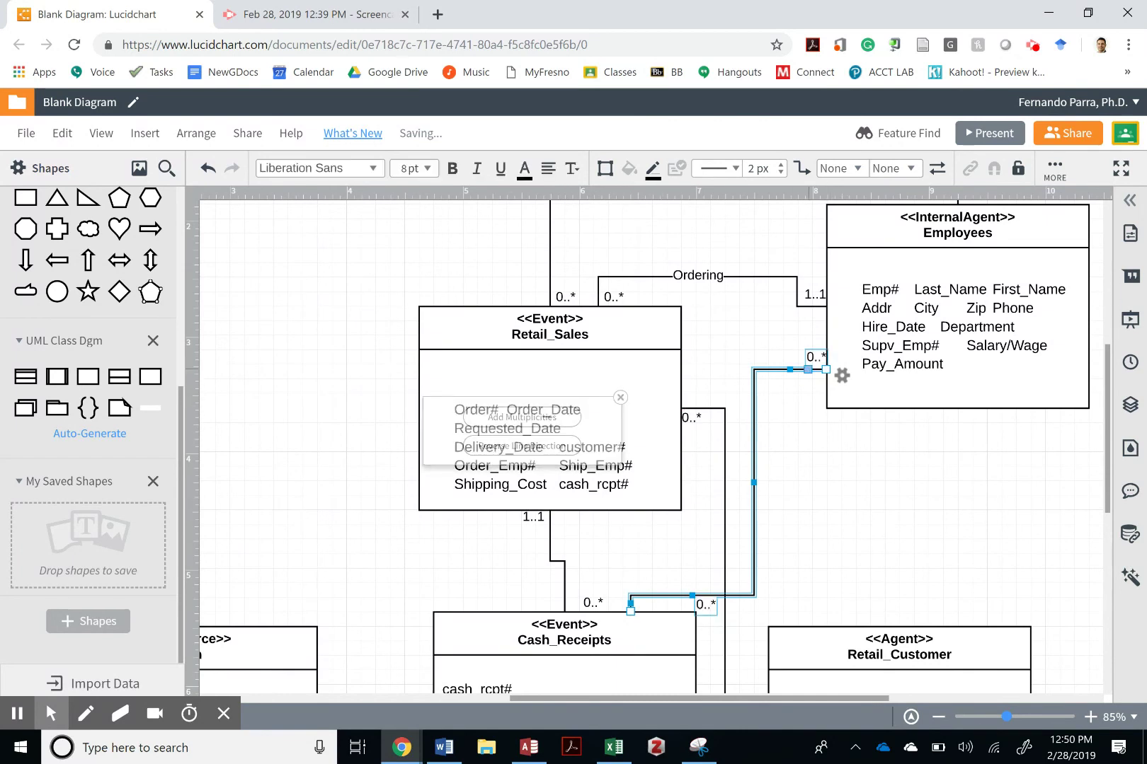
pyautogui.doubleClick(815, 358)
pyautogui.write('1..1')
pyautogui.press('Escape')
# Step: Move the line's 0..* multiplicity at Cash_Receipts to the left, clear of the vertical line from Retail_Sales
pyautogui.moveTo(706, 606); pyautogui.dragTo(680, 606)
pyautogui.click(883, 536)
pyautogui.scroll(1, 648, 412)
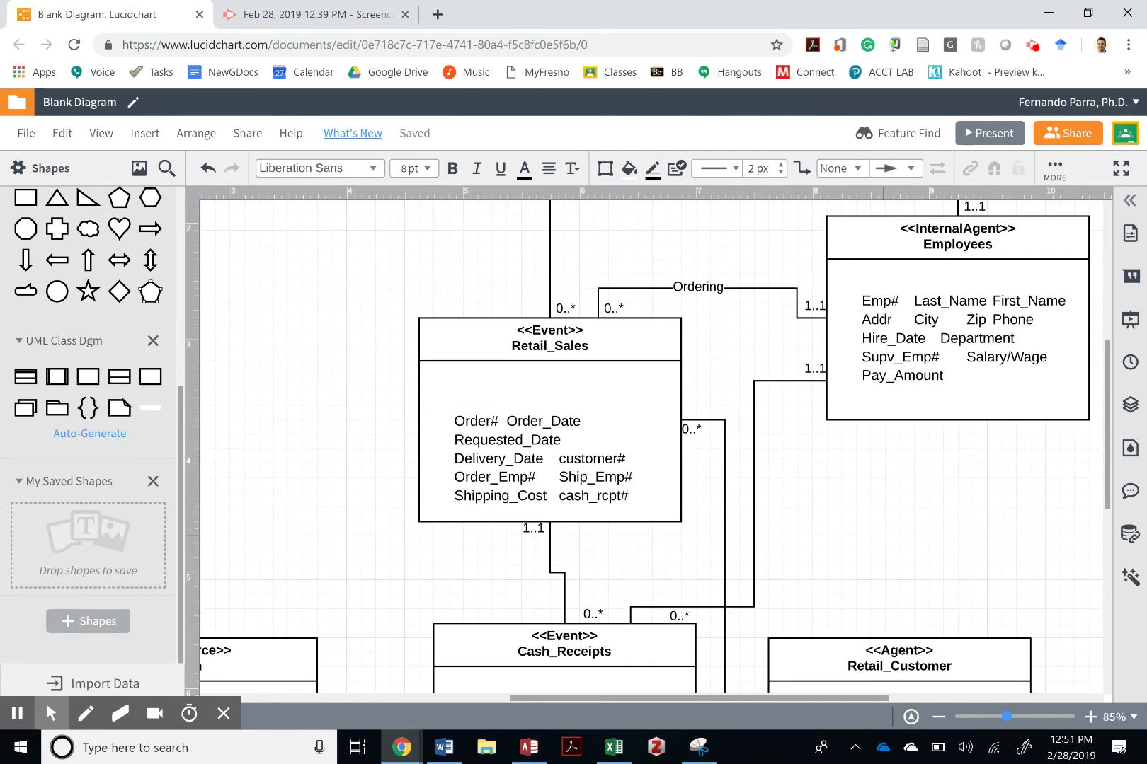